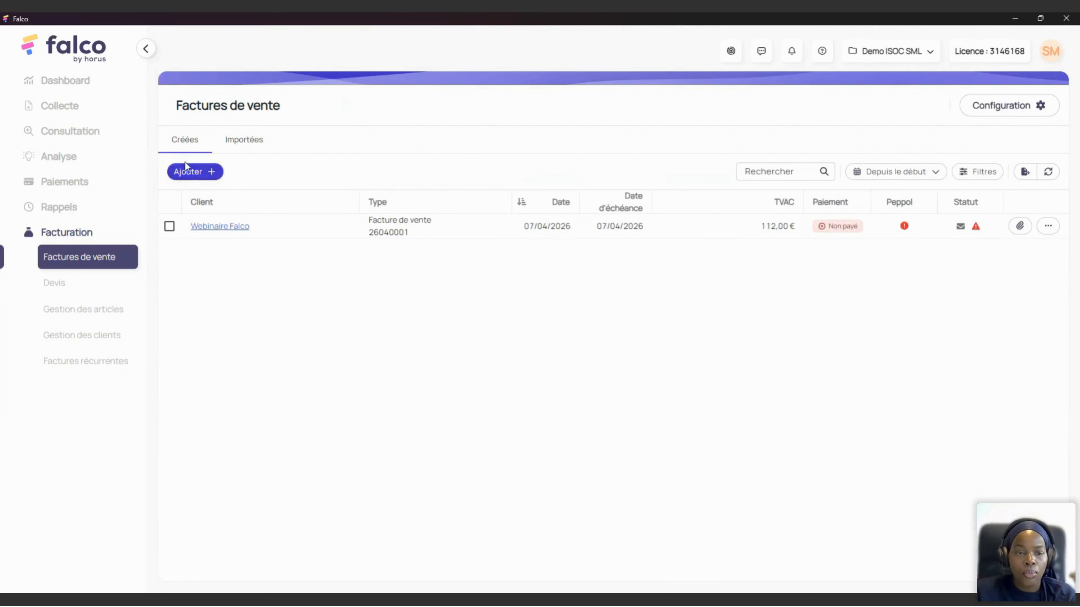
# Step: Create a new sales invoice through Ajouter > Nouvelle facture
pyautogui.click(210, 172)
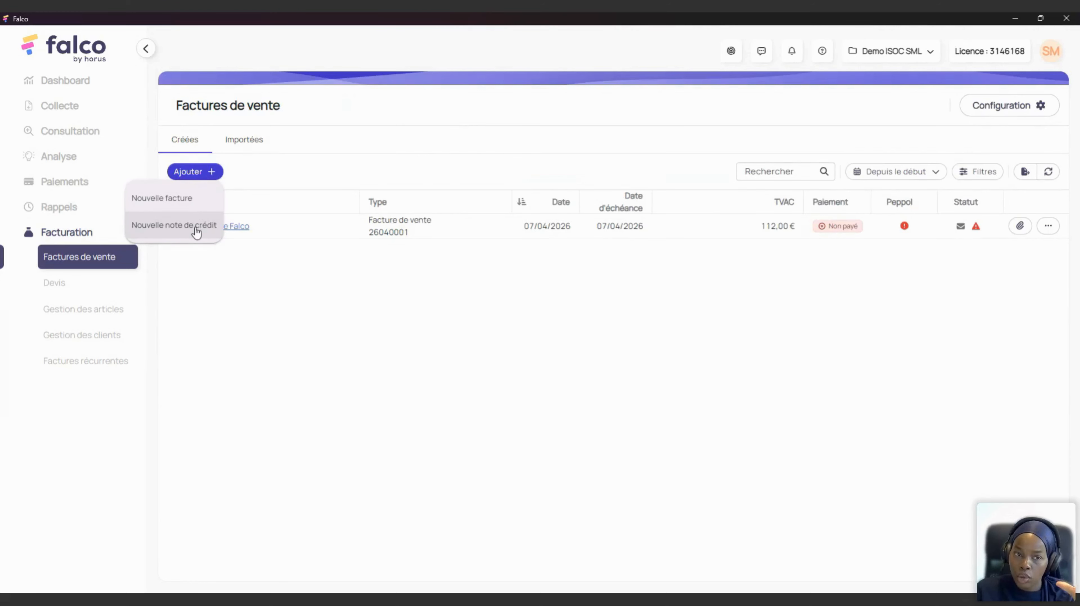
pyautogui.click(200, 200)
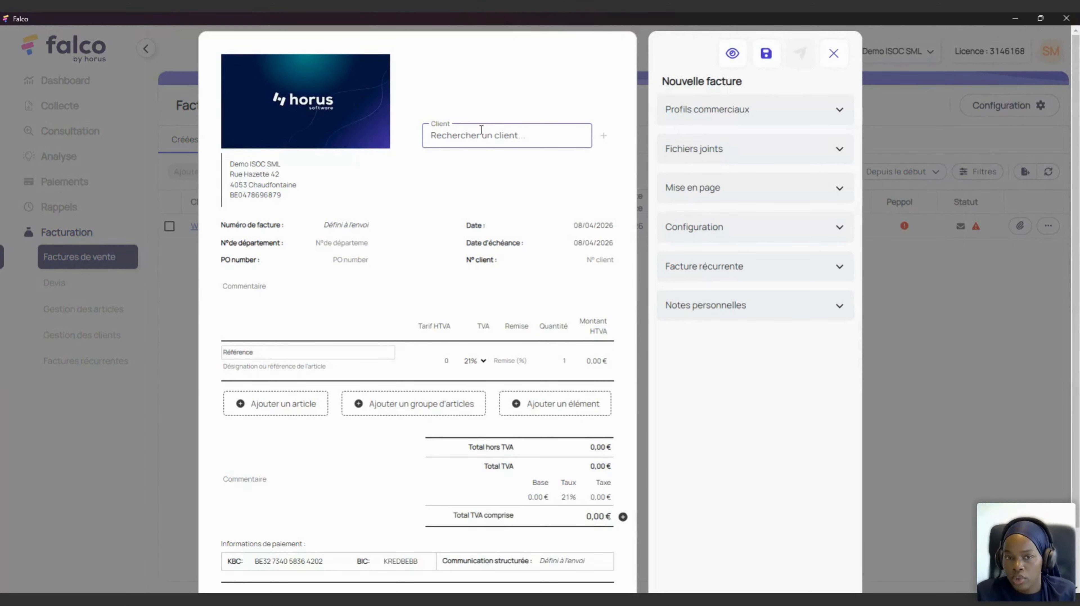
# Step: Search 'web' and select Webinaire Falco as the invoice's client
pyautogui.click(482, 130)
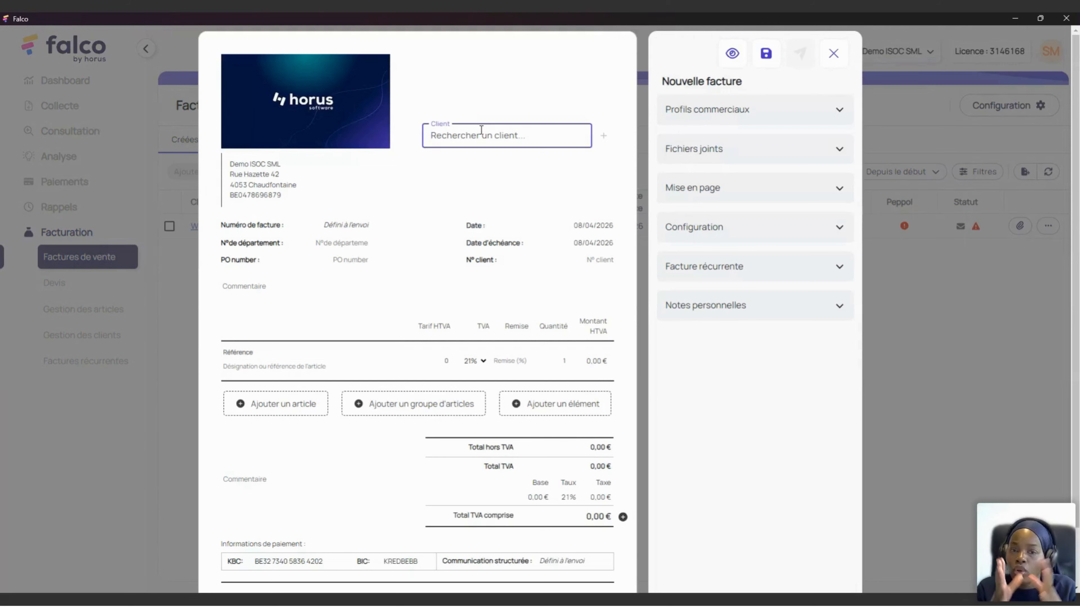
pyautogui.write('web')
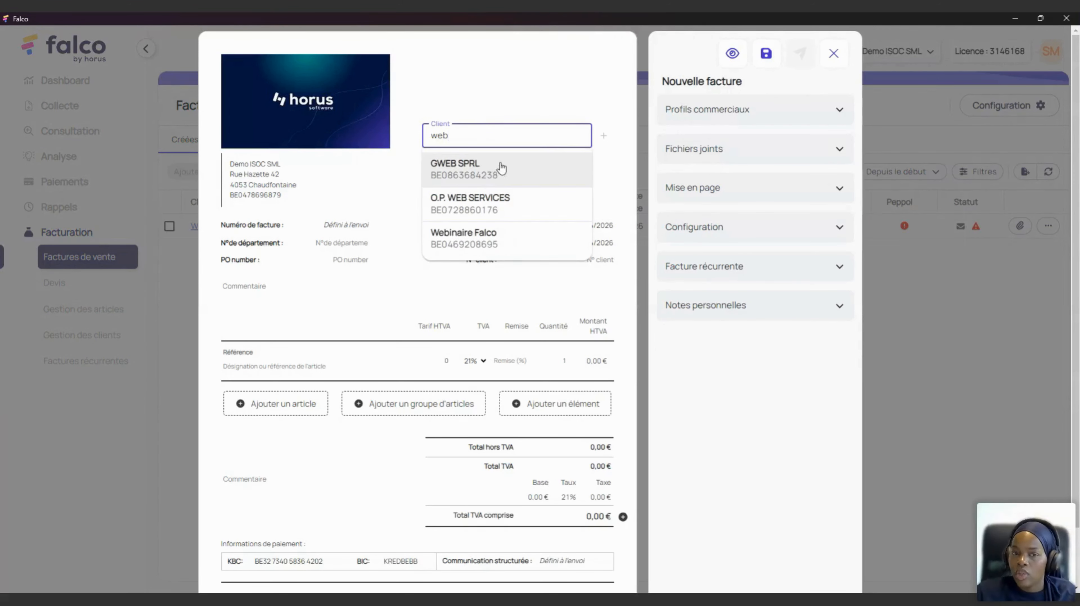
pyautogui.click(503, 250)
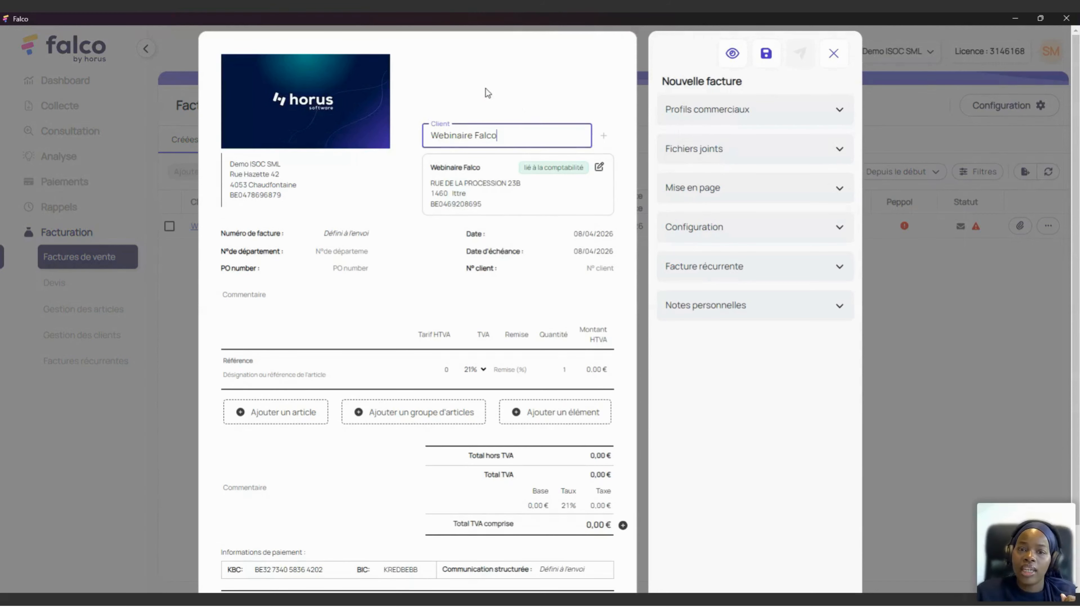
# Step: Look at the Ajouter un nouveau client dialog, then cancel it without adding anyone
pyautogui.click(602, 136)
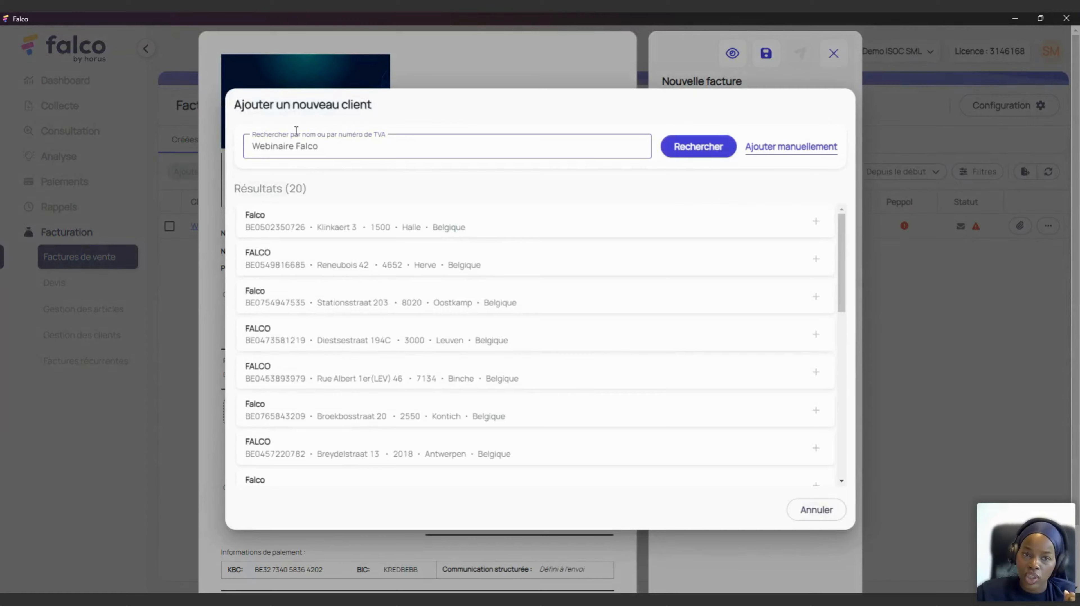
pyautogui.moveTo(297, 130); pyautogui.dragTo(351, 143)
pyautogui.click(352, 143)
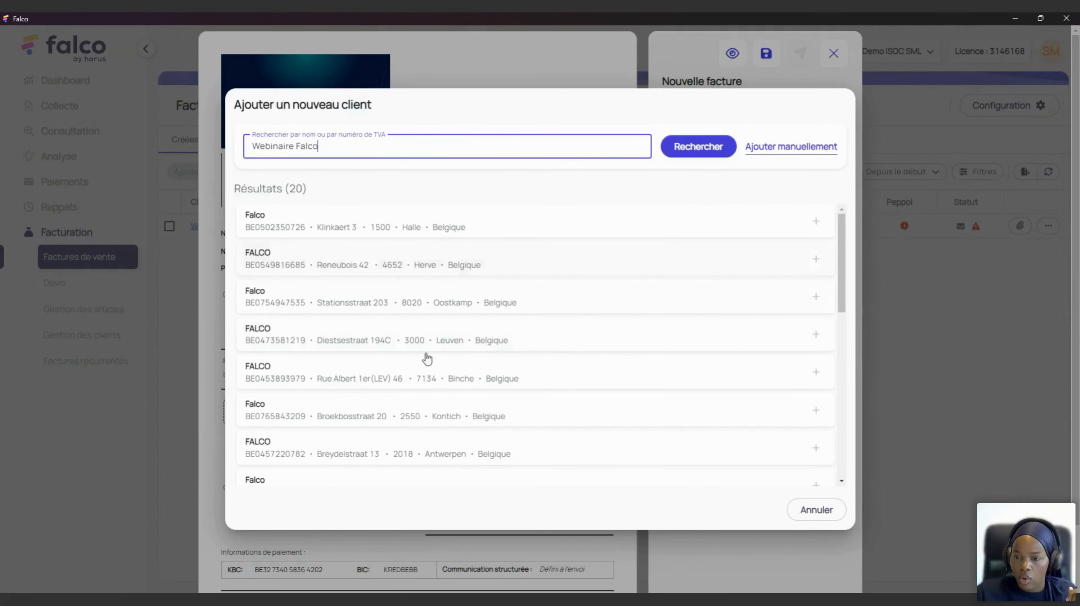
pyautogui.click(836, 518)
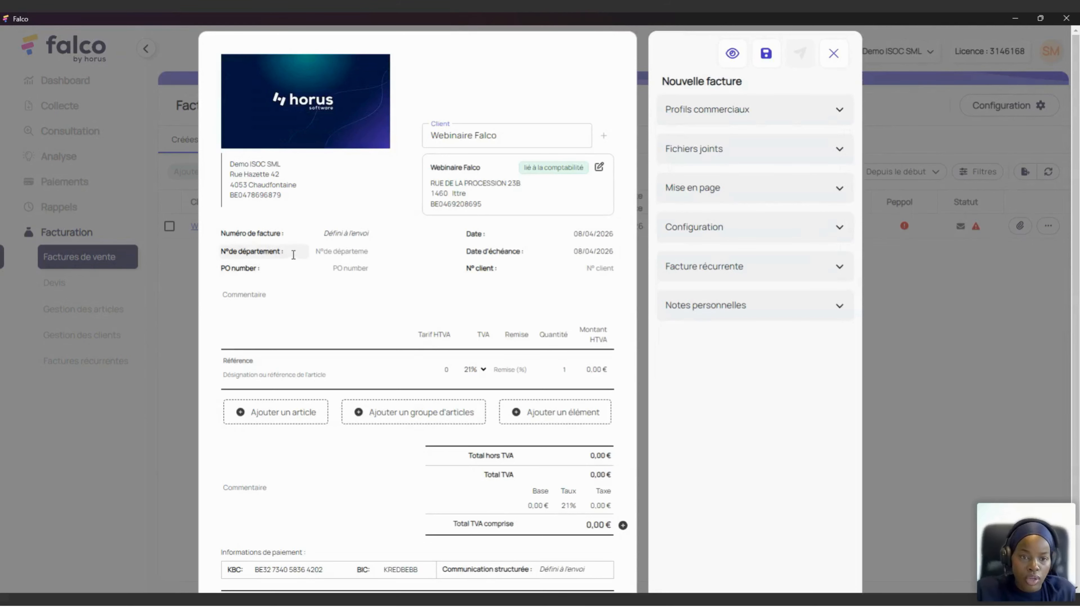
# Step: Rename the N°de département label to 'N° de lot', with lot 123 and PO number 789
pyautogui.moveTo(294, 253); pyautogui.dragTo(208, 245)
pyautogui.press('BackSpace')
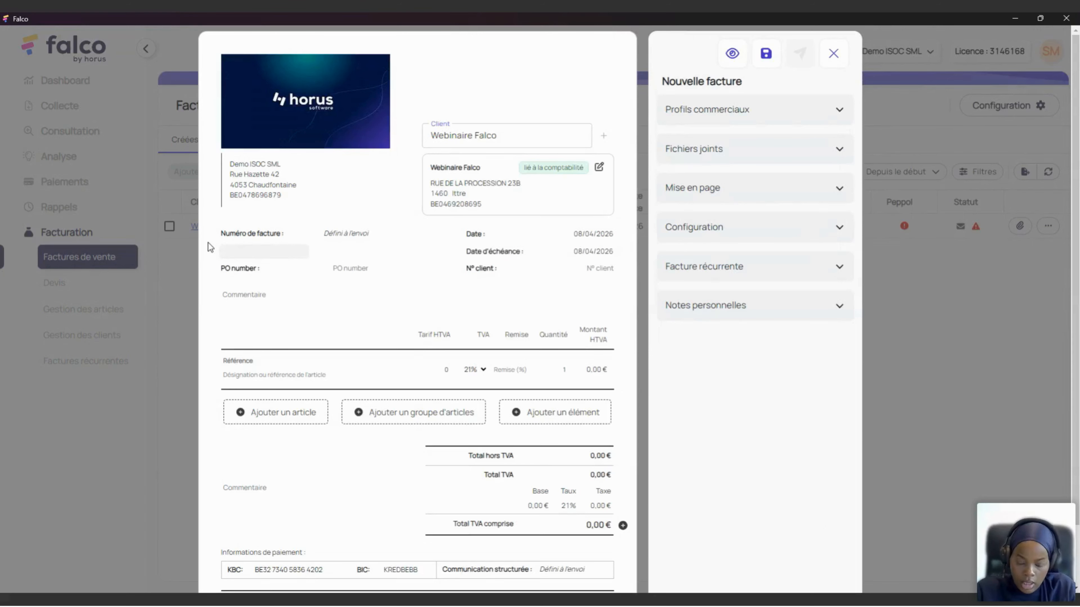
pyautogui.write('N')
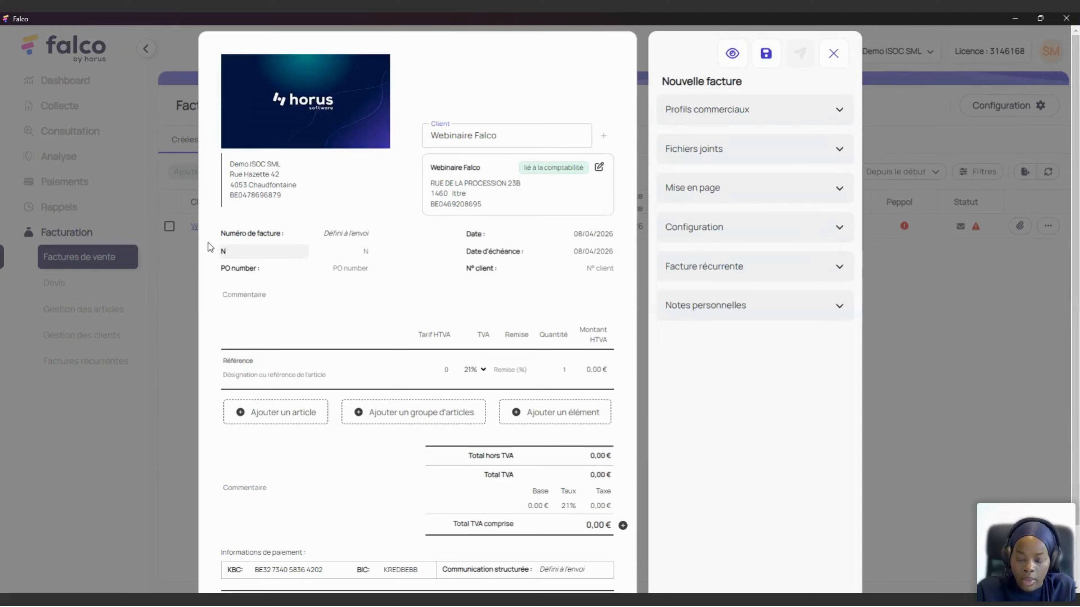
pyautogui.write('° de lo')
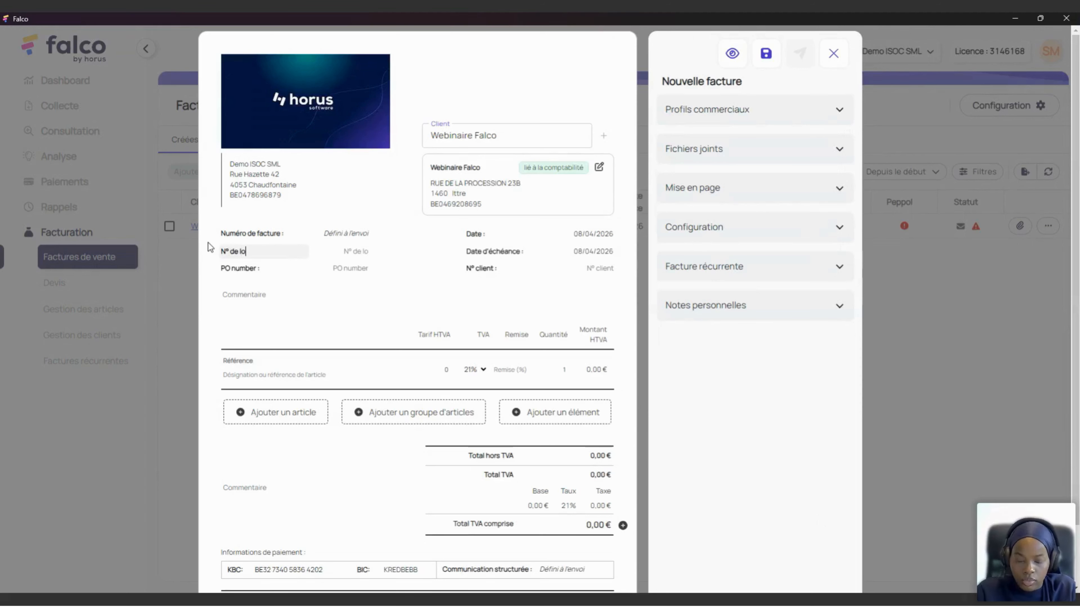
pyautogui.write('t:')
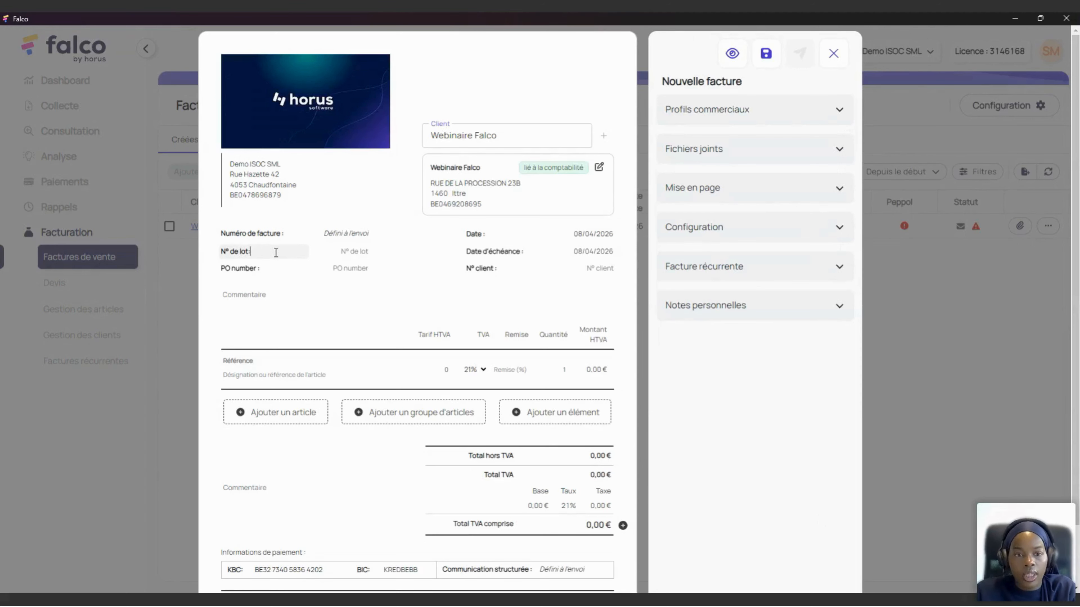
pyautogui.click(347, 256)
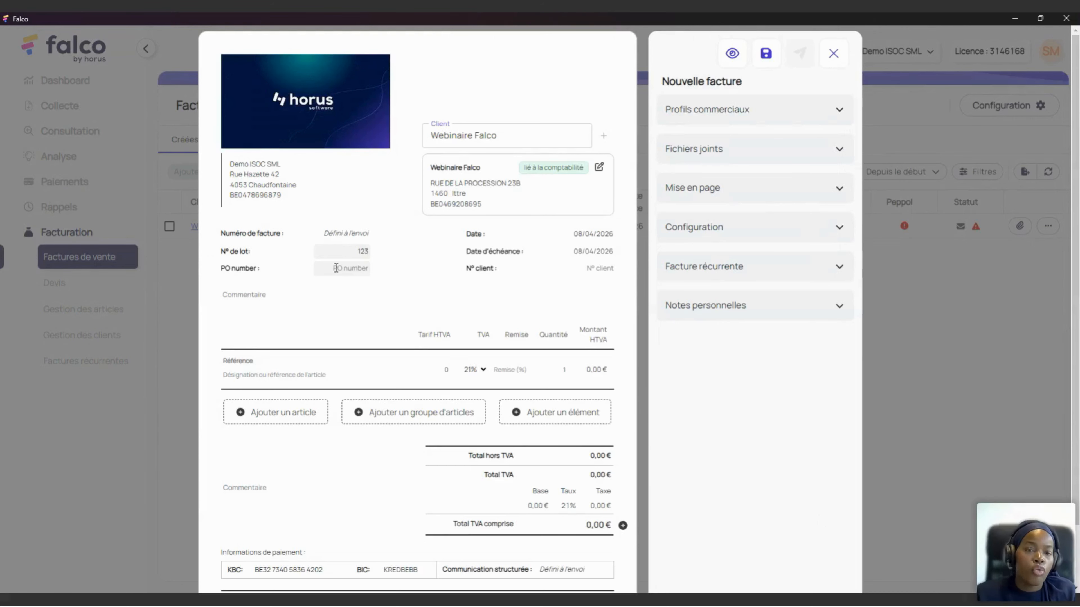
pyautogui.click(336, 268)
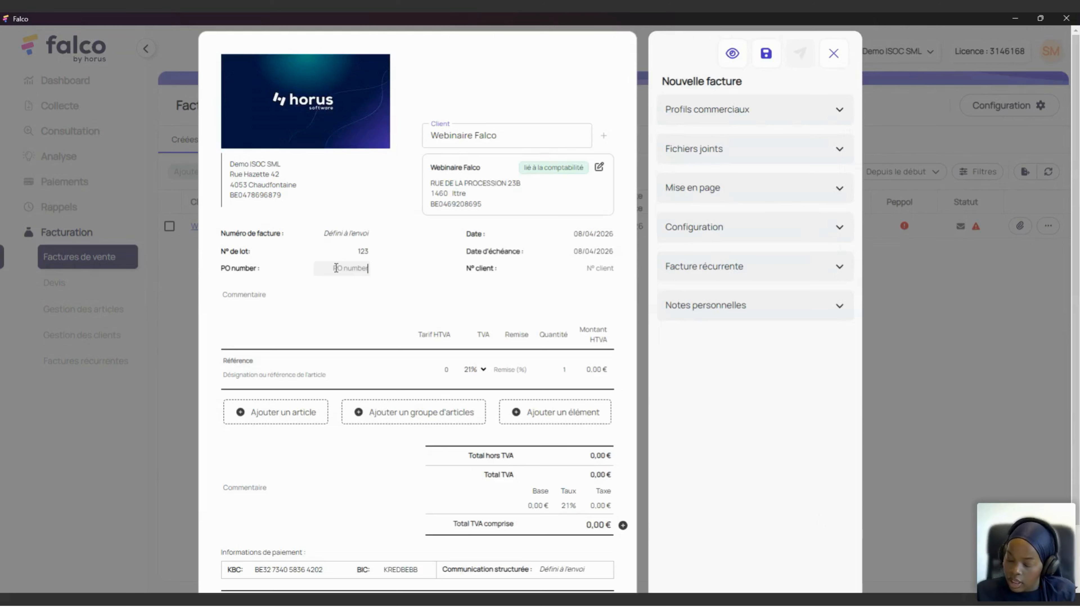
pyautogui.write('789')
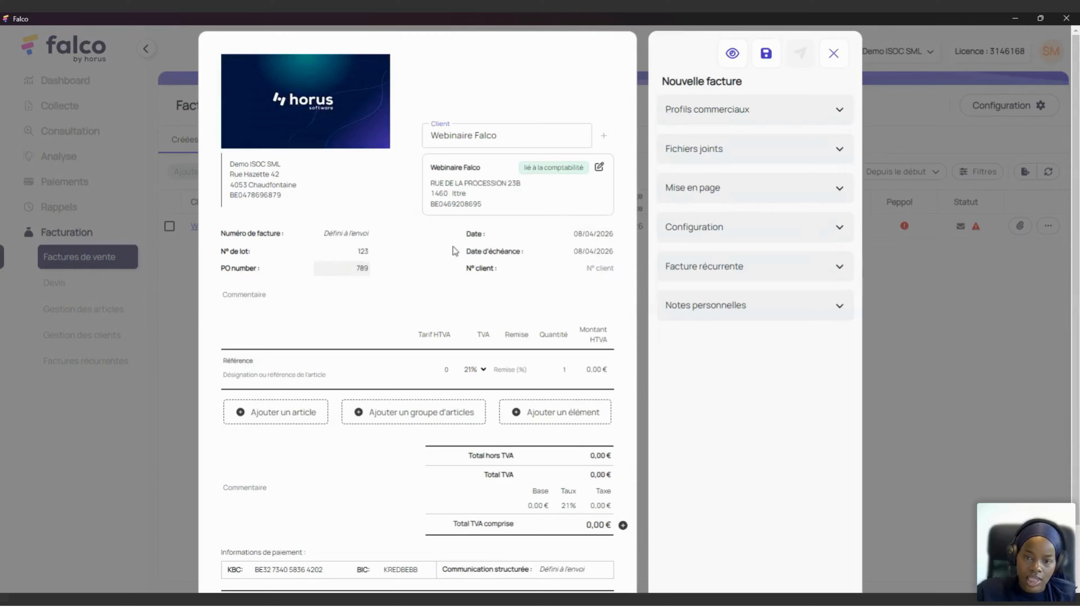
# Step: Change the invoice date to 01/04/2026
pyautogui.click(577, 242)
pyautogui.click(468, 322)
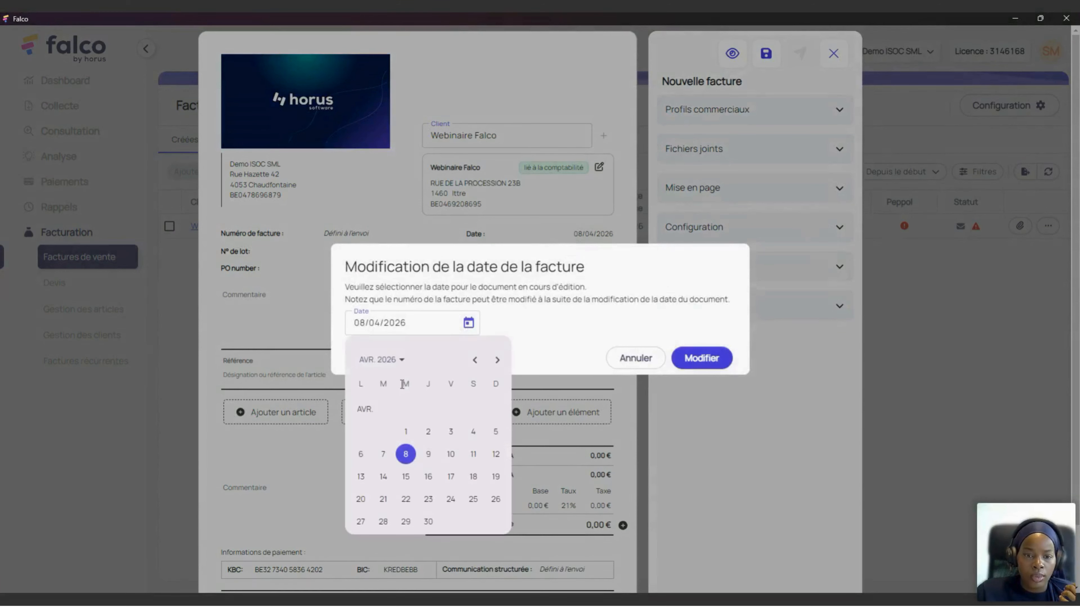
pyautogui.click(405, 431)
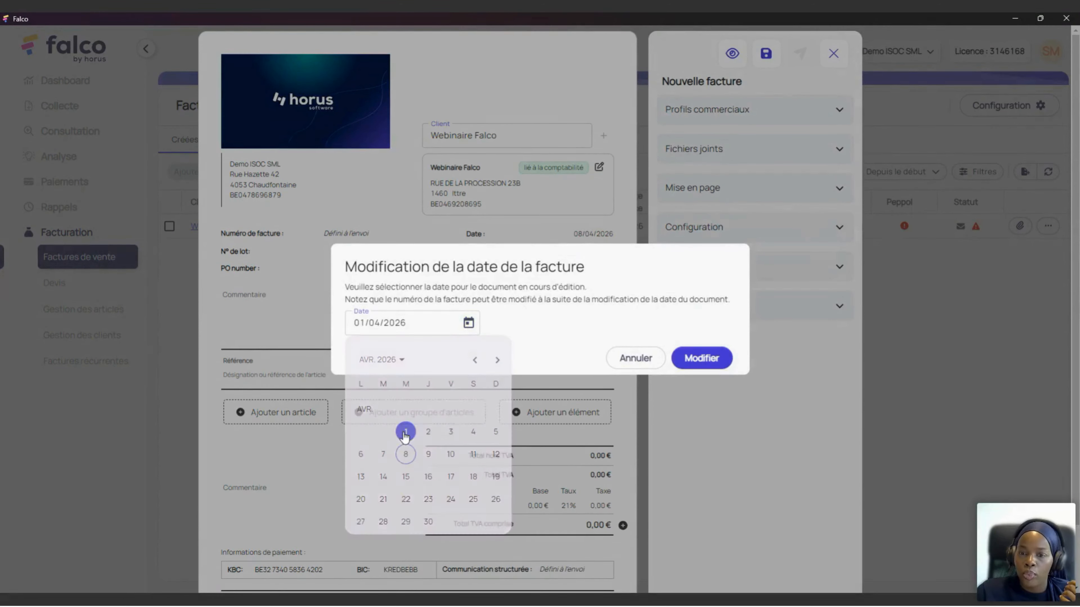
pyautogui.click(710, 359)
# Step: Set the payment delay to 15 jours, making the due date 16/04/2026
pyautogui.click(593, 252)
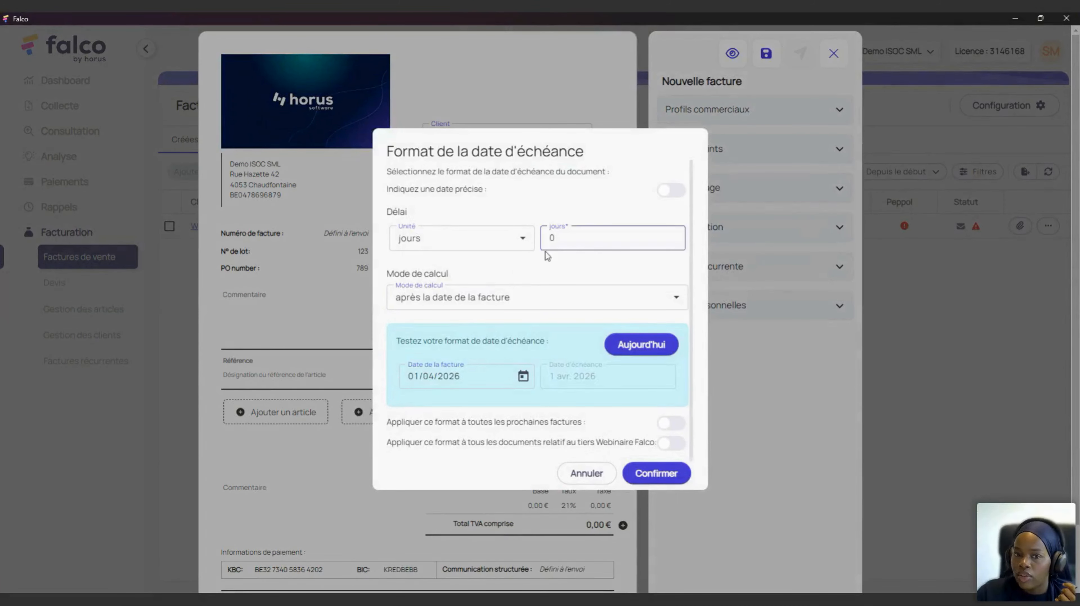
pyautogui.click(576, 236)
pyautogui.moveTo(576, 237); pyautogui.dragTo(534, 236)
pyautogui.write('15')
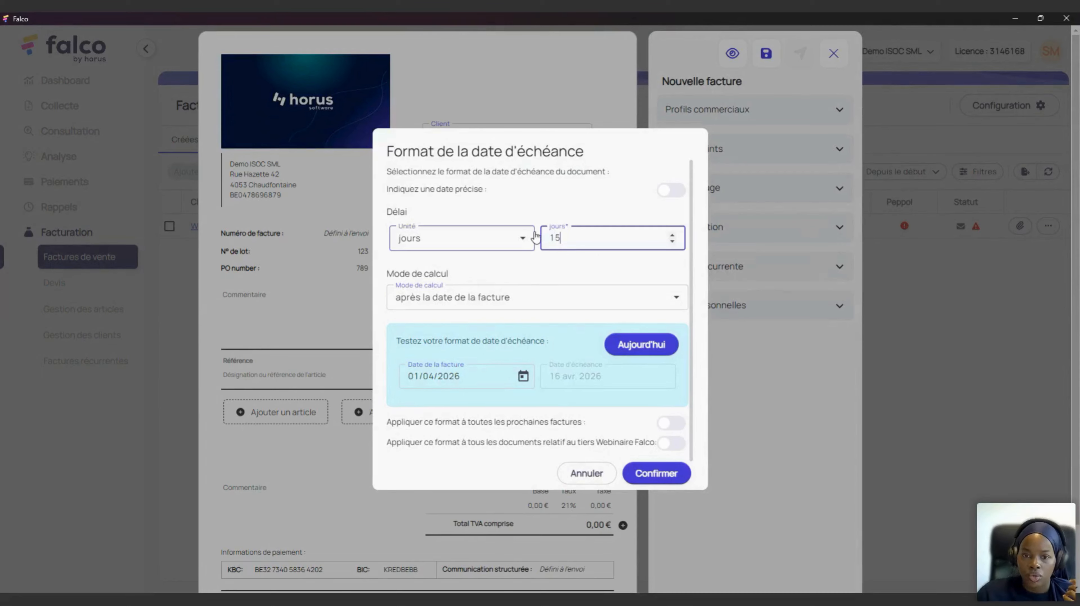
pyautogui.click(656, 462)
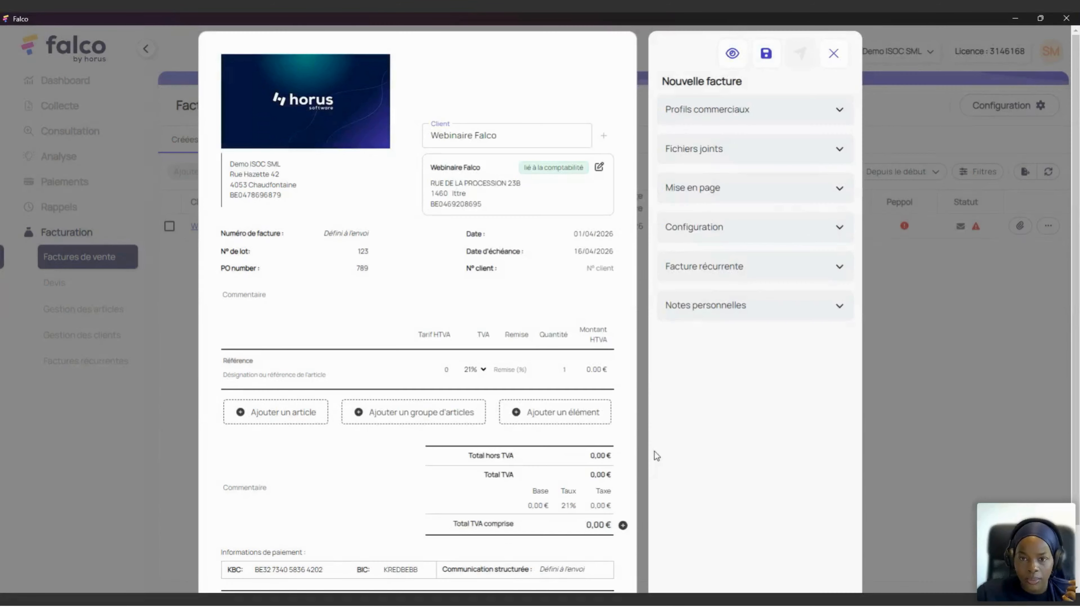
# Step: Add 'Ceci est un commentaire' above the lines and 'Ceci est un second commentaire' beside the totals
pyautogui.scroll(-2, 339, 438)
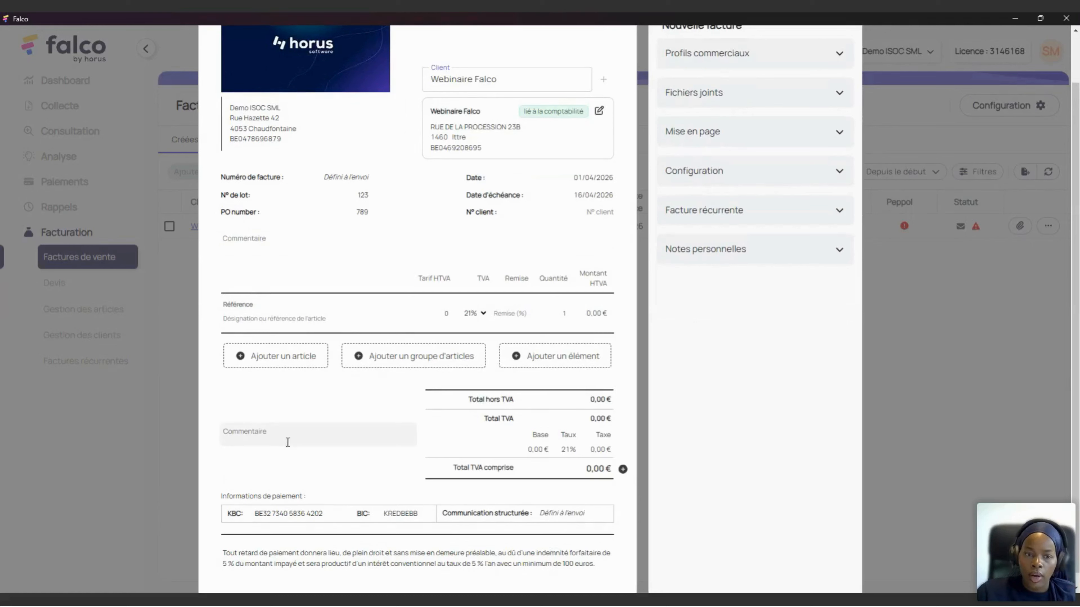
pyautogui.click(274, 247)
pyautogui.write('C')
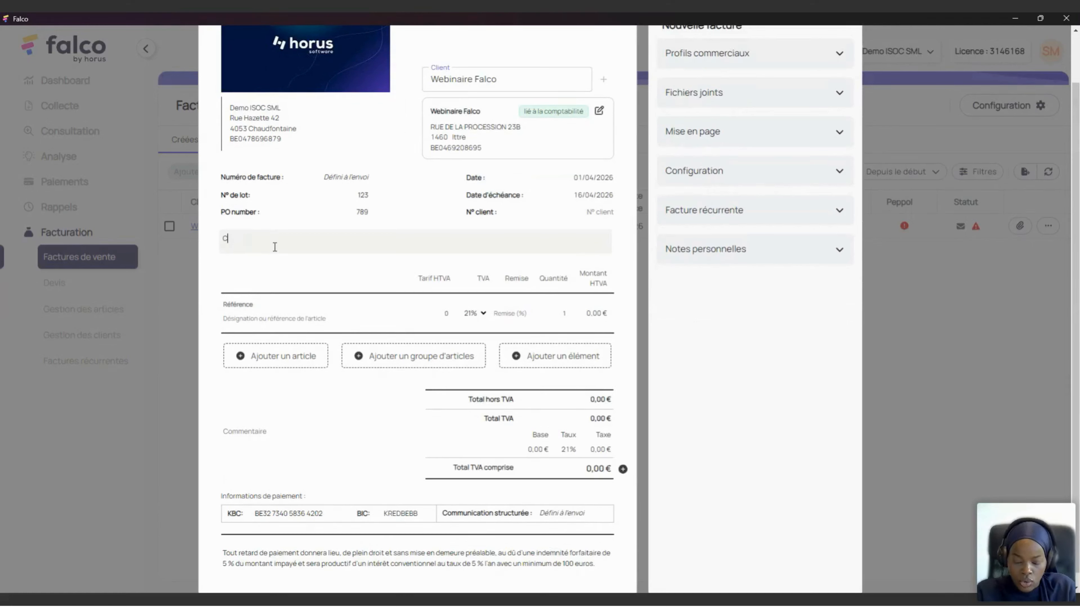
pyautogui.write('eci est un commentaire')
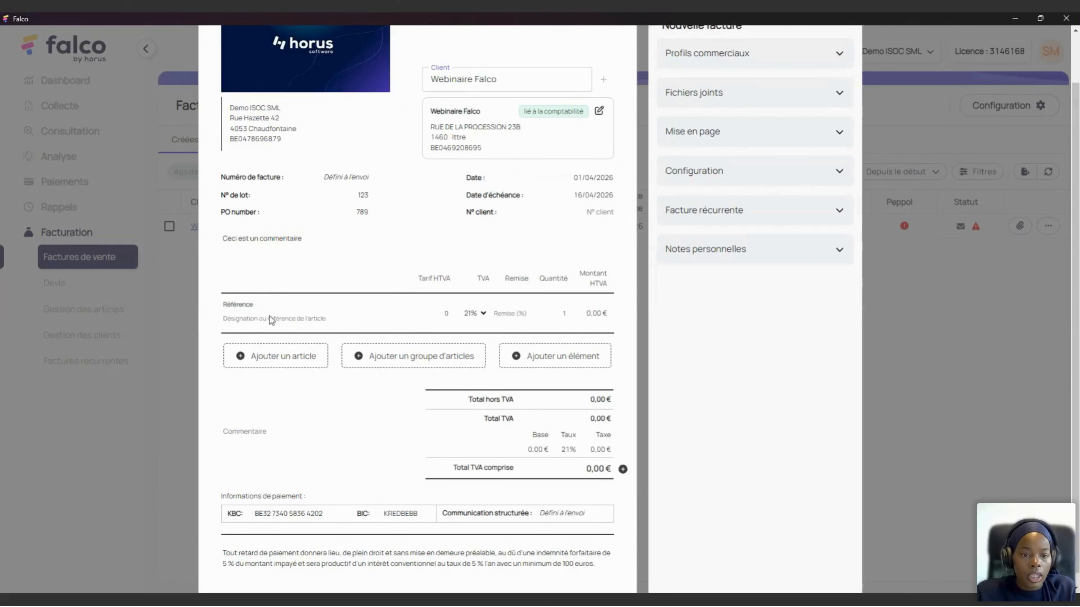
pyautogui.click(238, 427)
pyautogui.write('Cec')
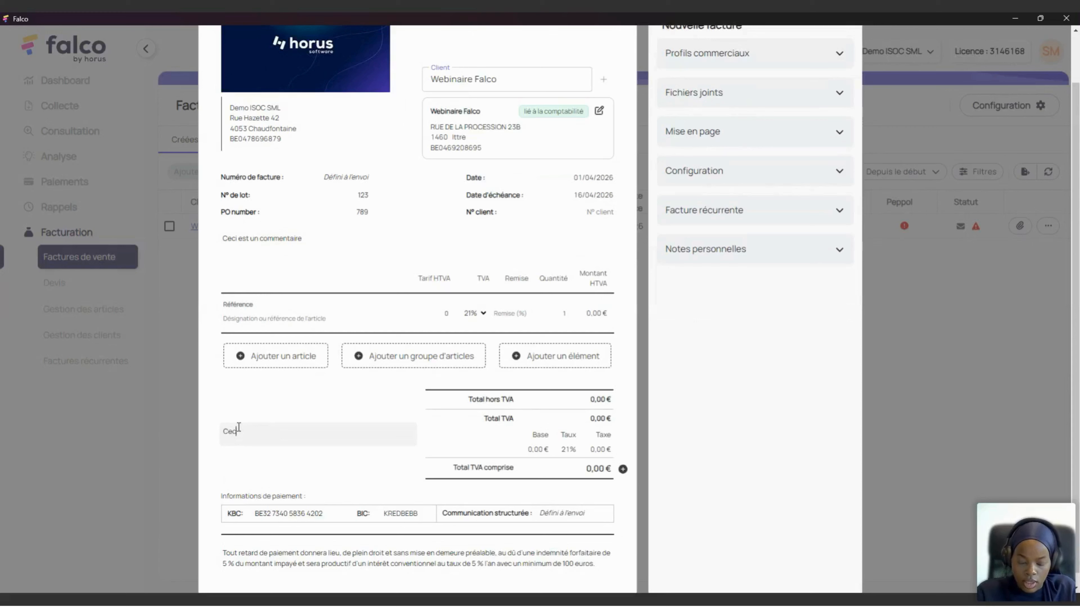
pyautogui.write('i est u')
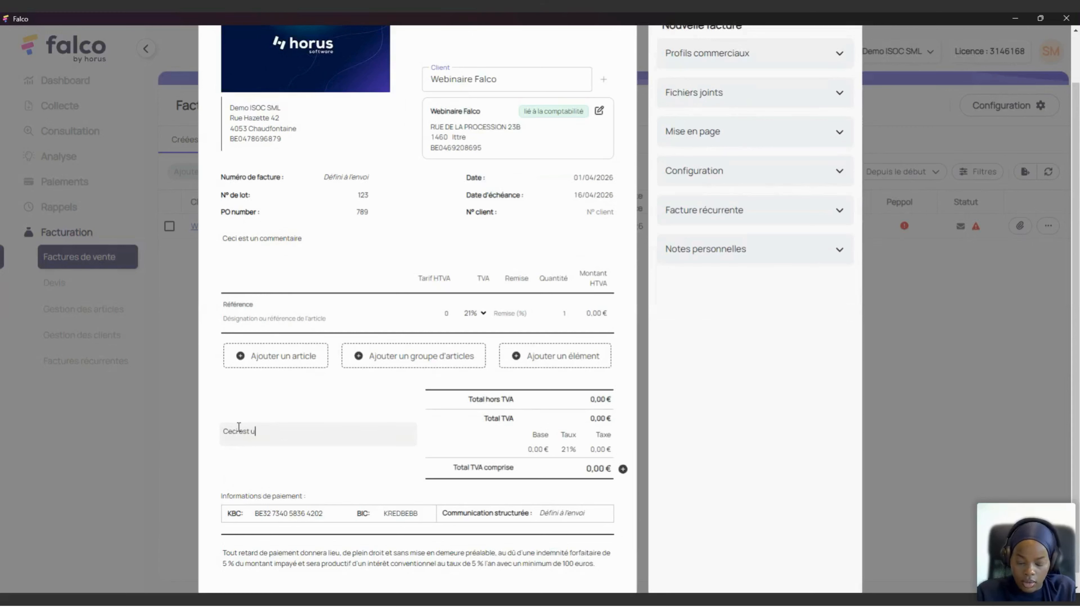
pyautogui.write('n second ')
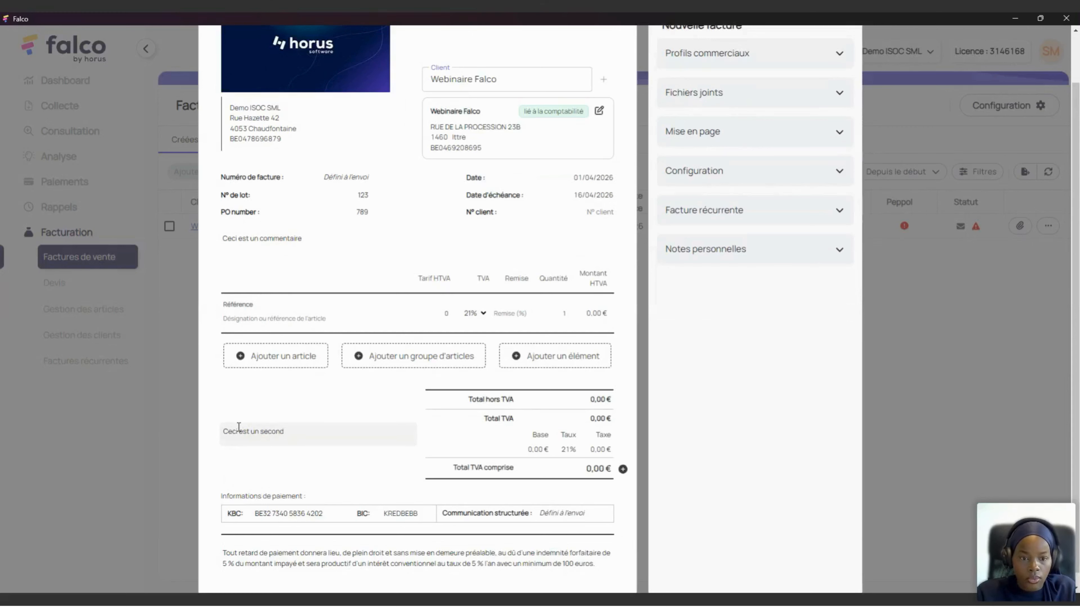
pyautogui.write('commentair')
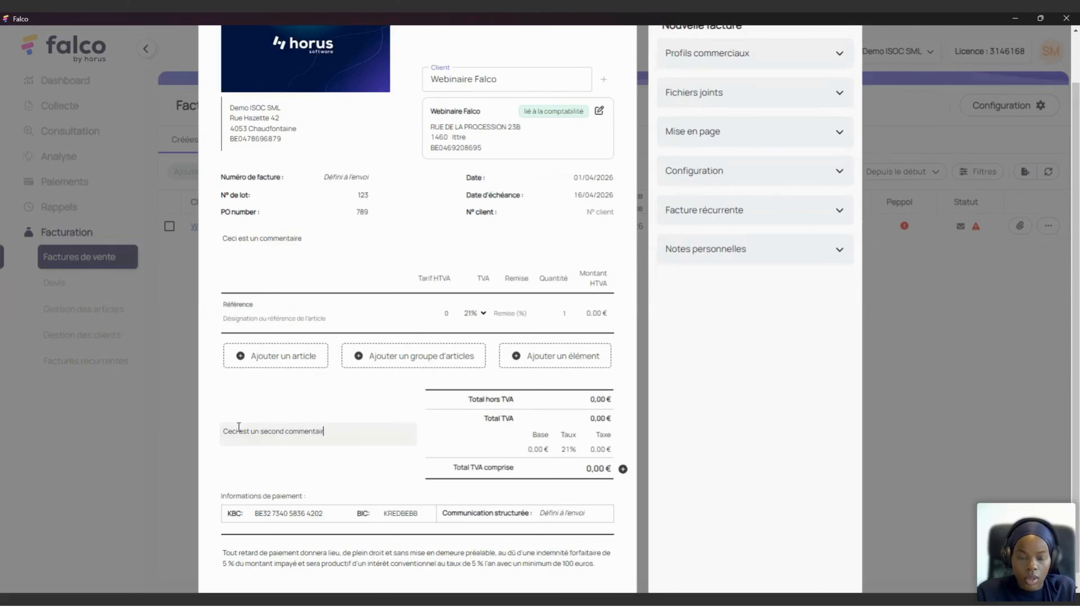
pyautogui.write('e')
# Step: Select the upper comment and view the text-colour palette, leaving the colour unchanged
pyautogui.moveTo(302, 239); pyautogui.dragTo(220, 227)
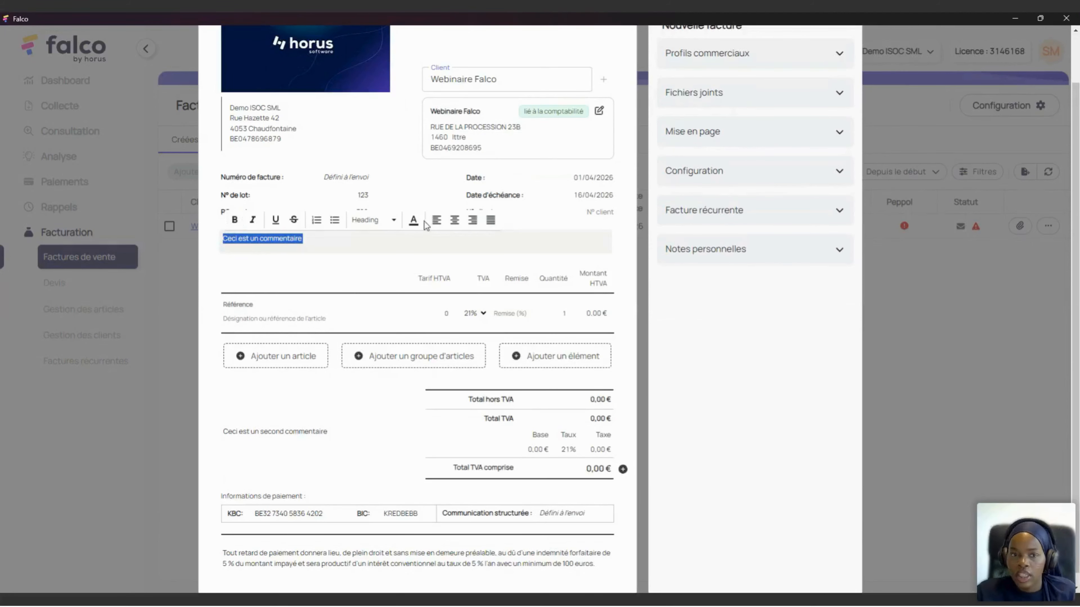
pyautogui.click(413, 221)
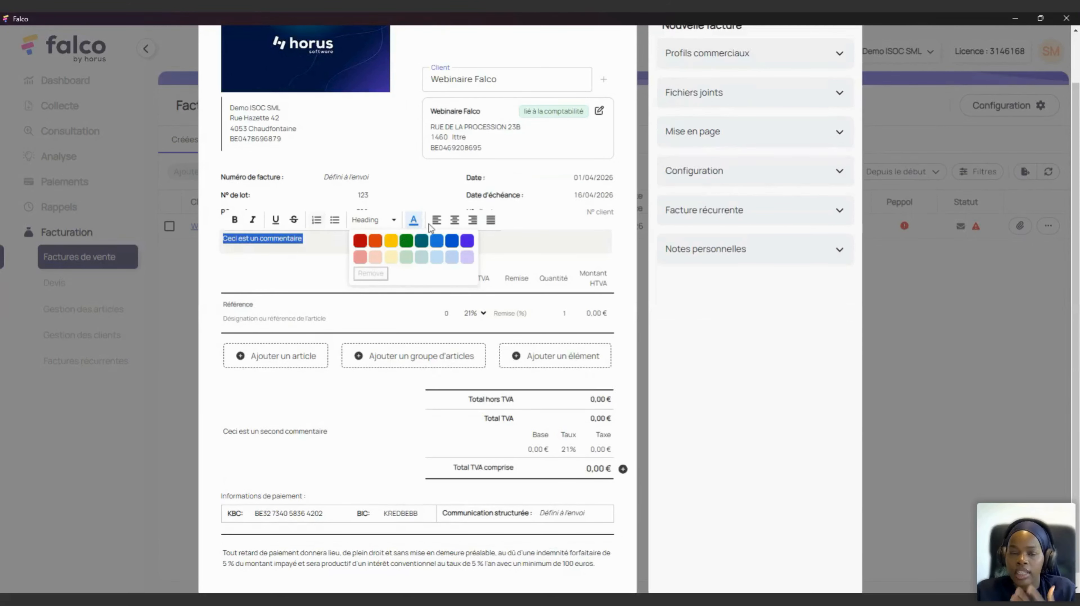
pyautogui.click(305, 241)
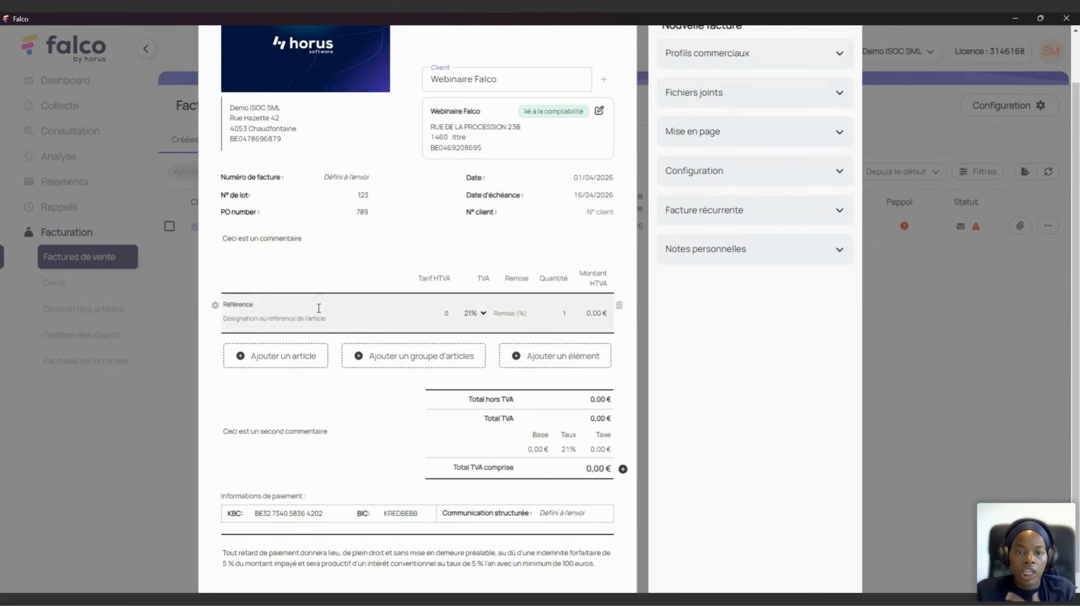
# Step: Add article lines for Chaise Vintage, Tableaux minimaliste - Brun and Banc en bois vernis
pyautogui.click(288, 307)
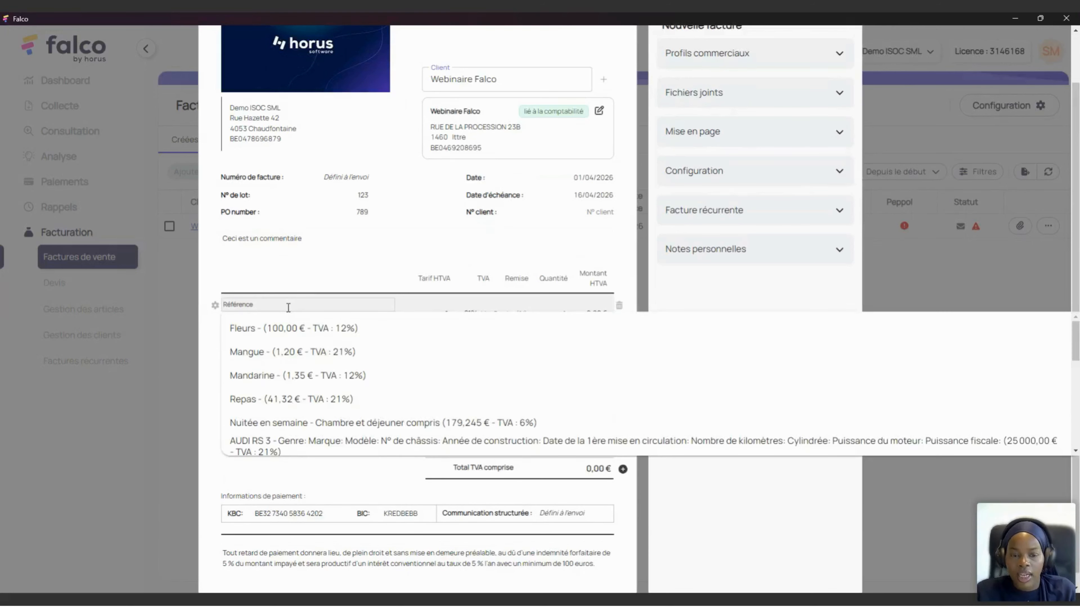
pyautogui.write('Chaise')
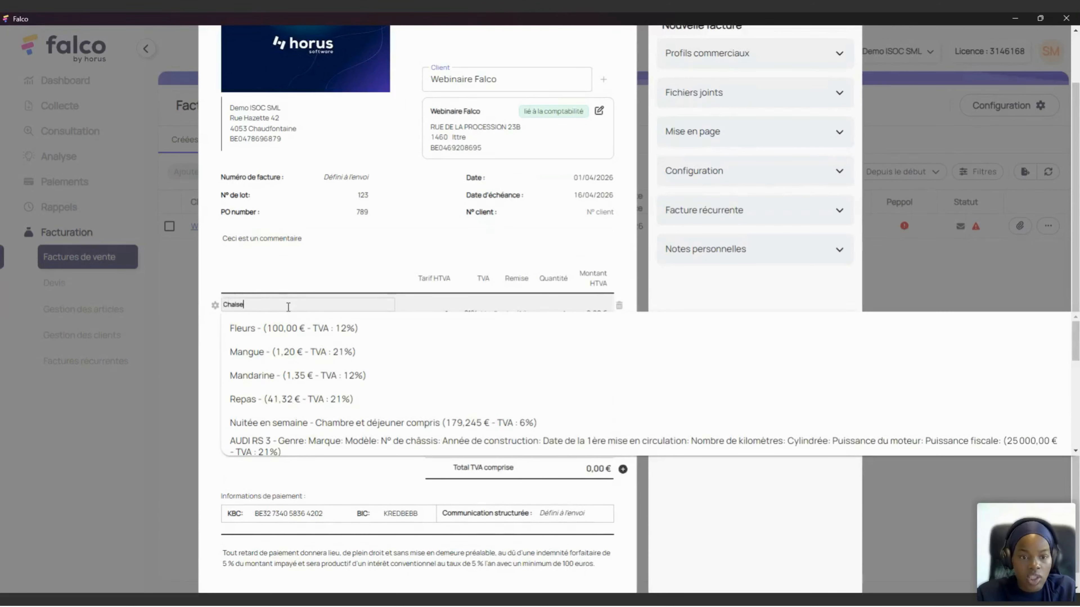
pyautogui.click(282, 328)
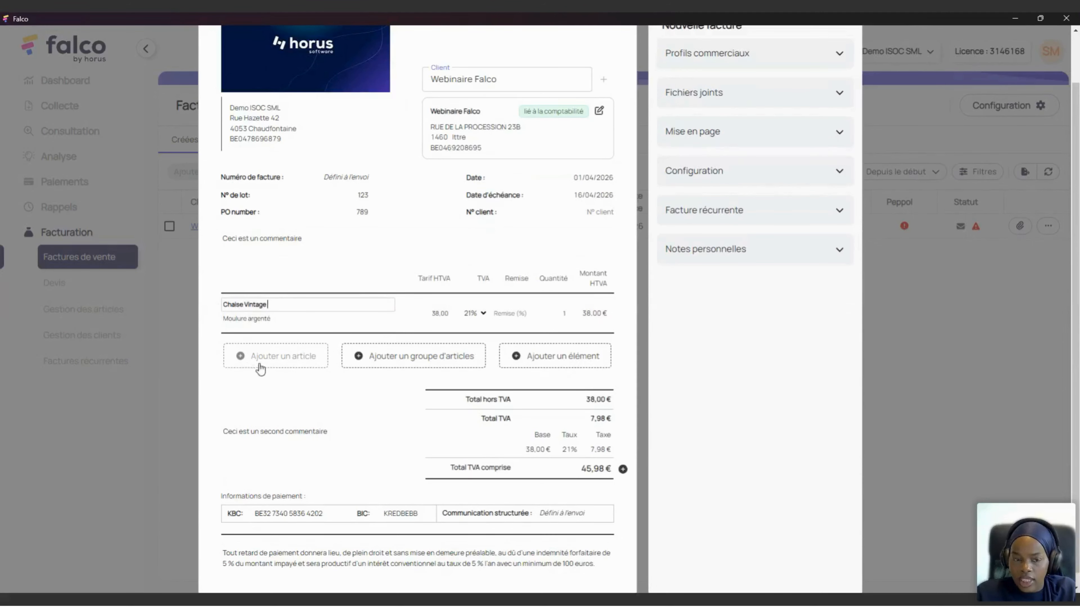
pyautogui.click(281, 358)
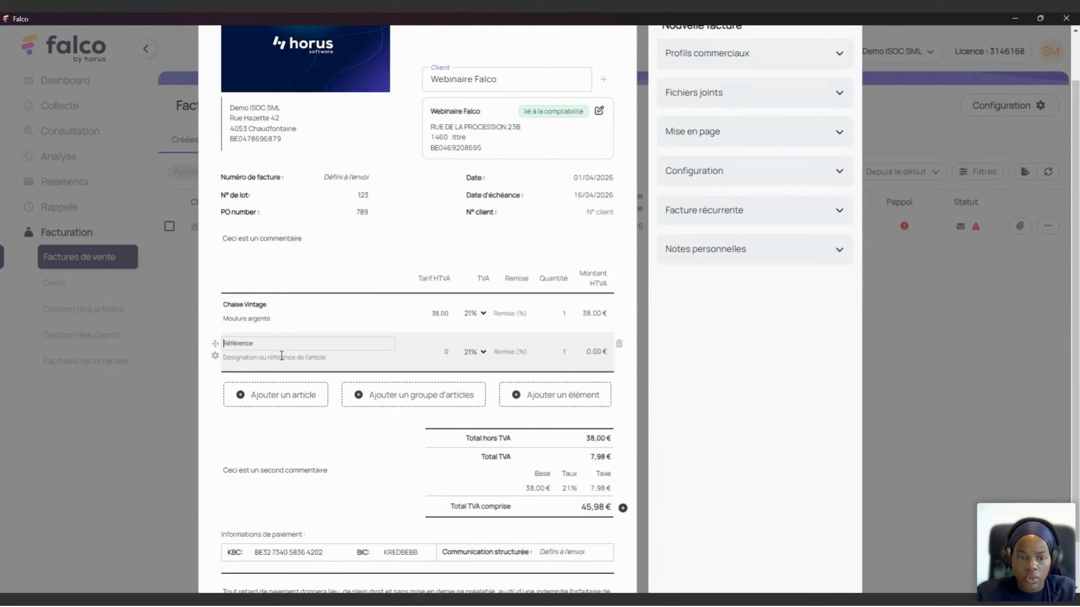
pyautogui.click(281, 345)
pyautogui.write('Table')
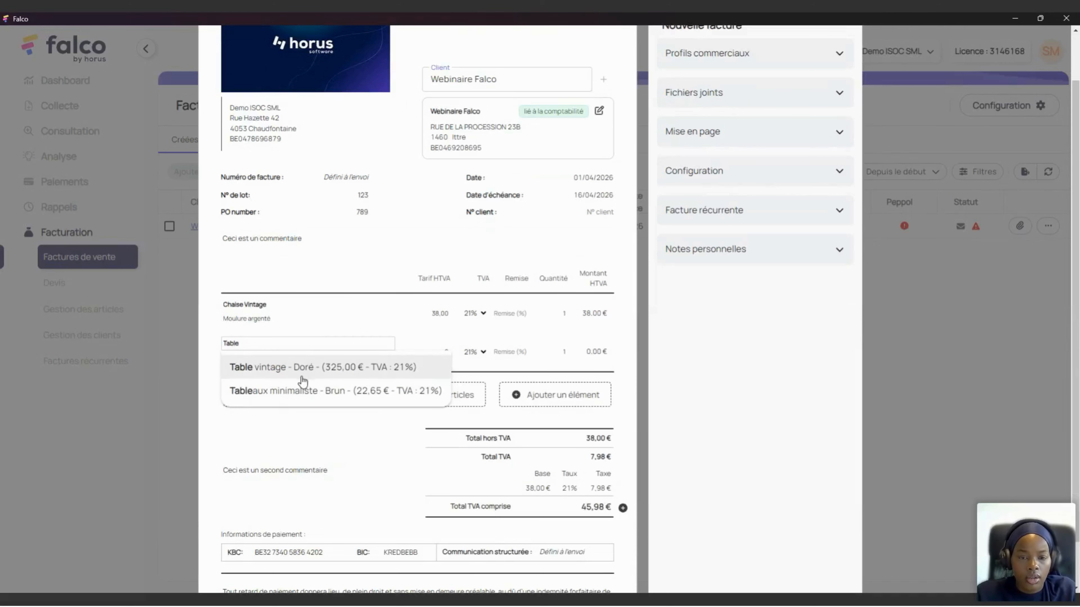
pyautogui.click(334, 390)
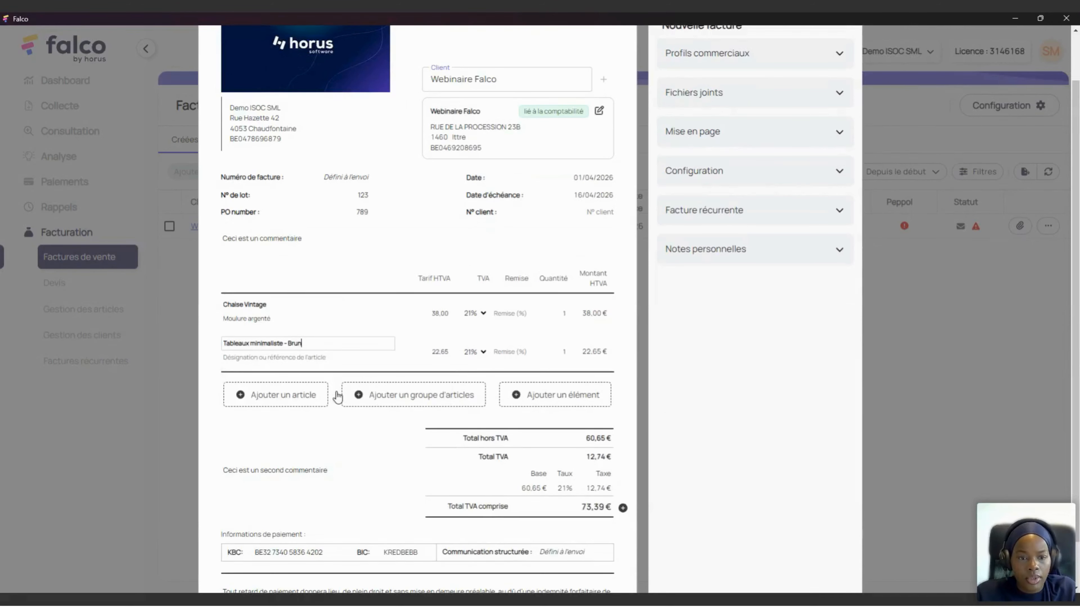
pyautogui.click(274, 395)
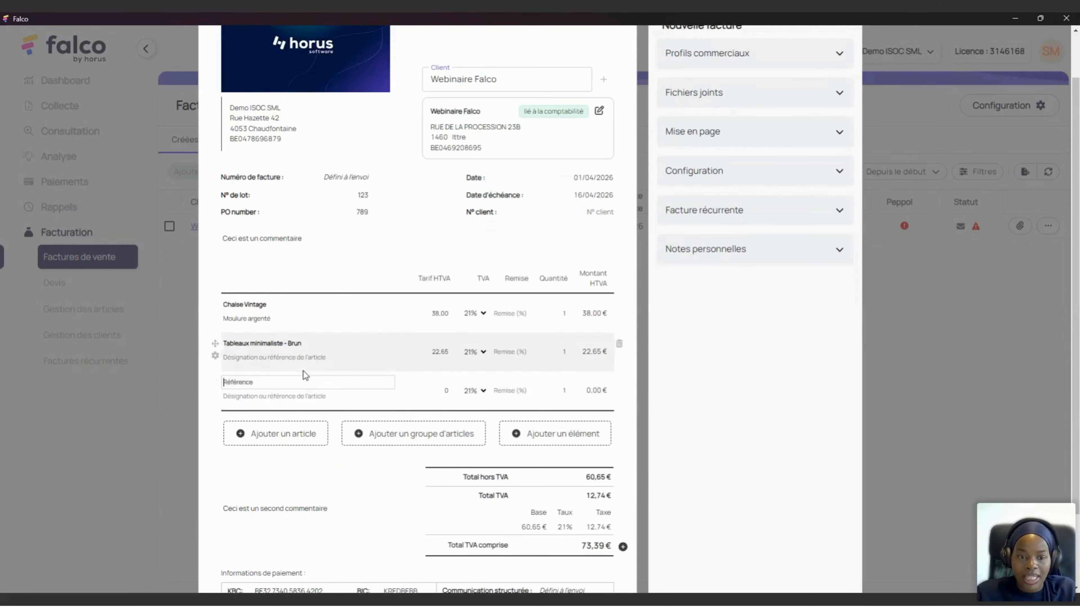
pyautogui.click(270, 383)
pyautogui.write('B')
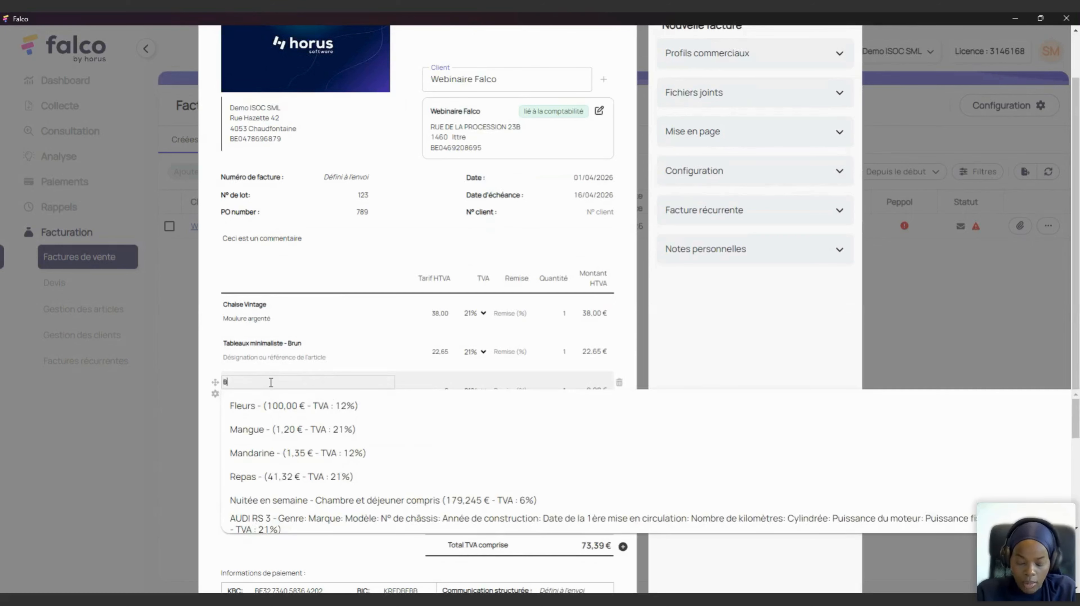
pyautogui.write('an')
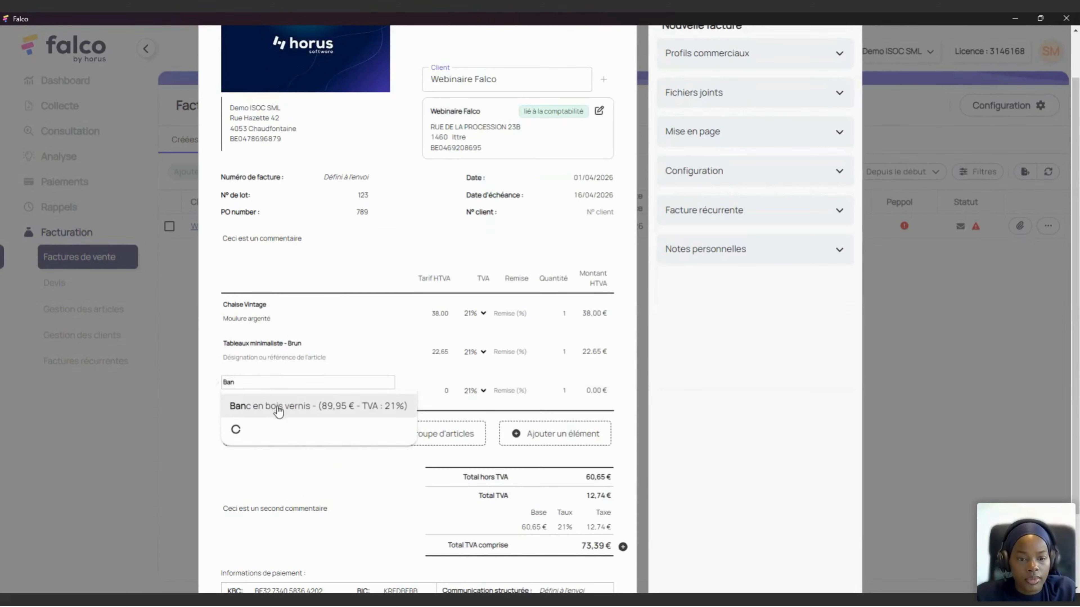
pyautogui.click(277, 409)
# Step: Add article lines for Table vintage - Doré and Mangue
pyautogui.click(277, 435)
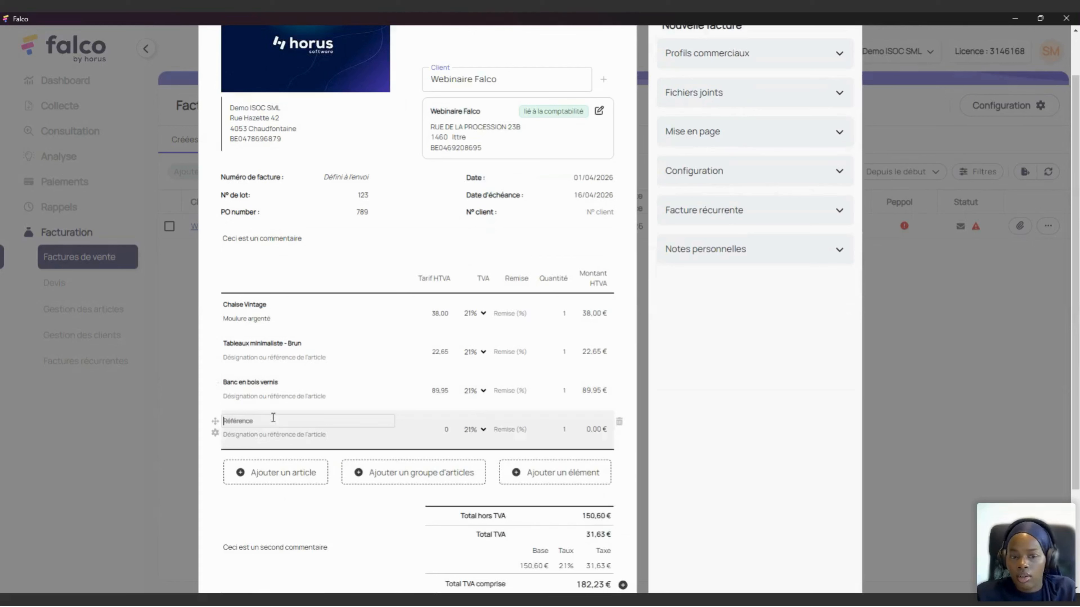
pyautogui.write('TABLE')
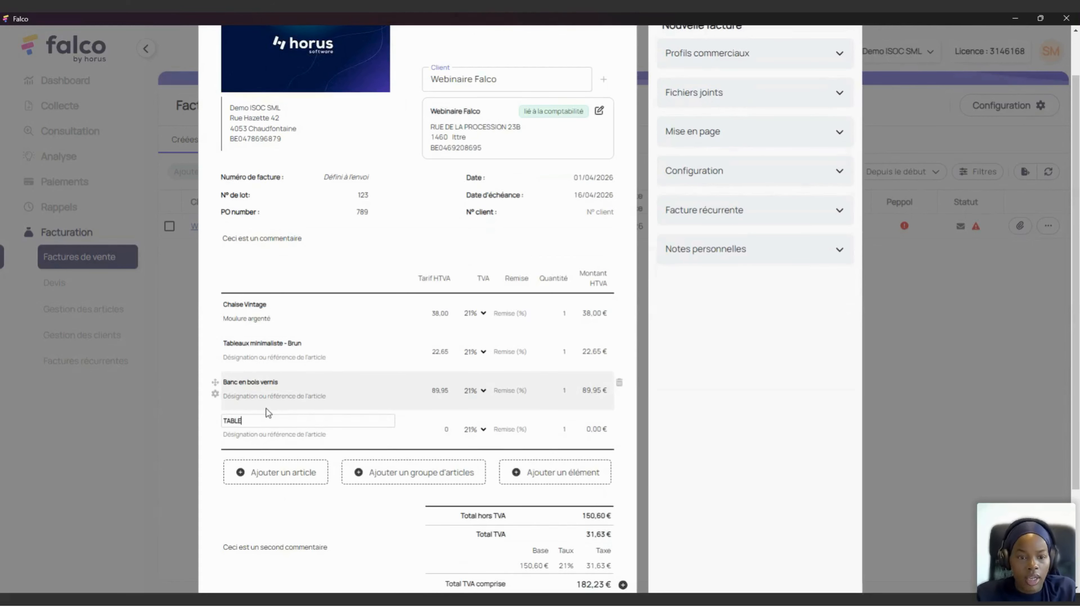
pyautogui.press('BackSpace')
pyautogui.press('BackSpace')
pyautogui.press('BackSpace')
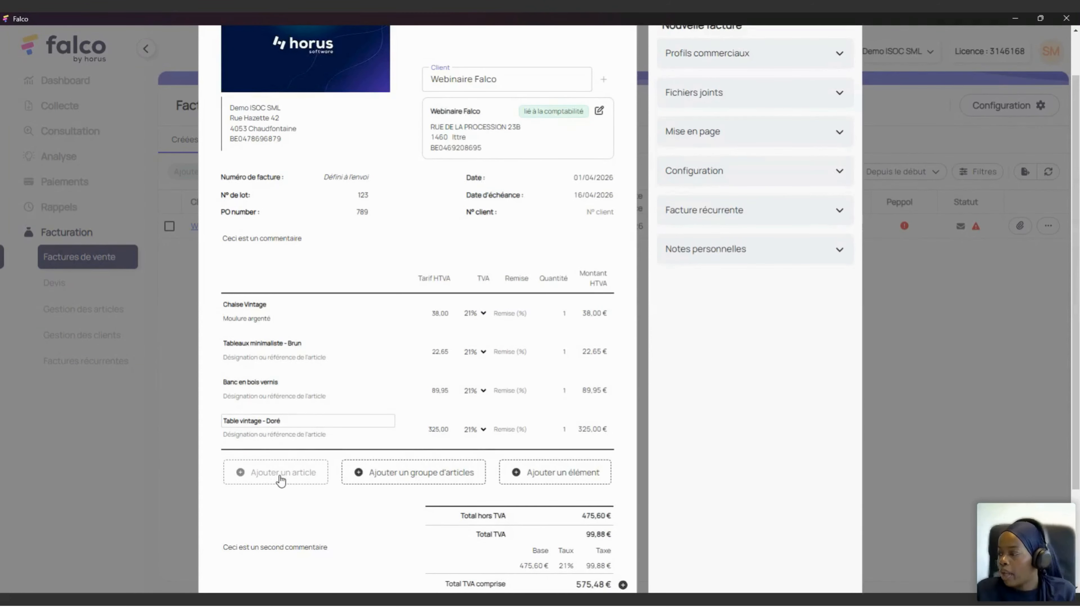
pyautogui.click(272, 479)
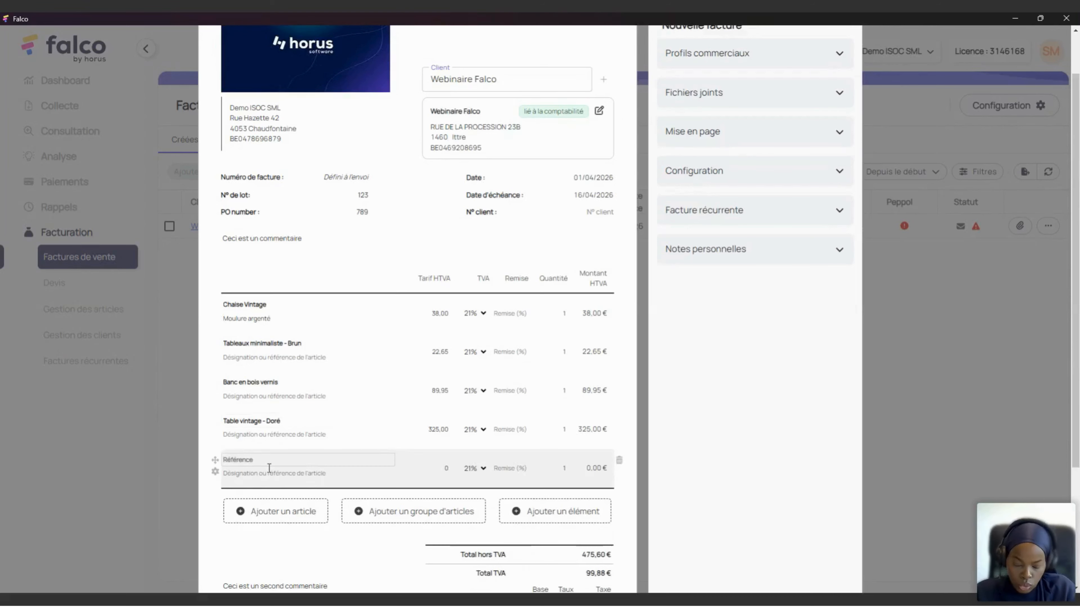
pyautogui.write('f')
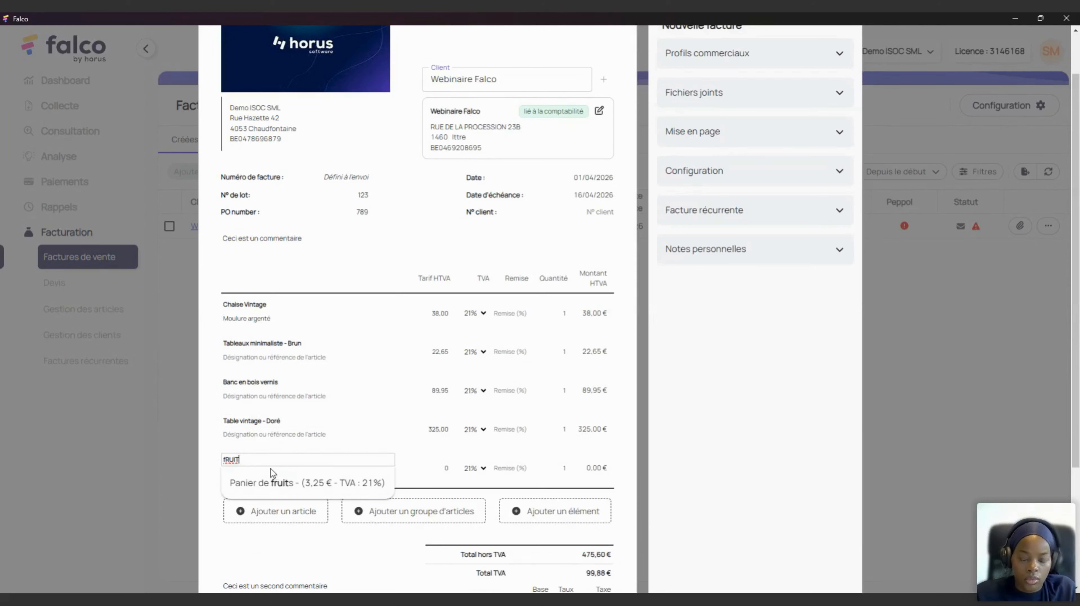
pyautogui.press('BackSpace')
pyautogui.press('BackSpace')
pyautogui.press('BackSpace')
pyautogui.press('BackSpace')
pyautogui.press('BackSpace')
pyautogui.write('Man')
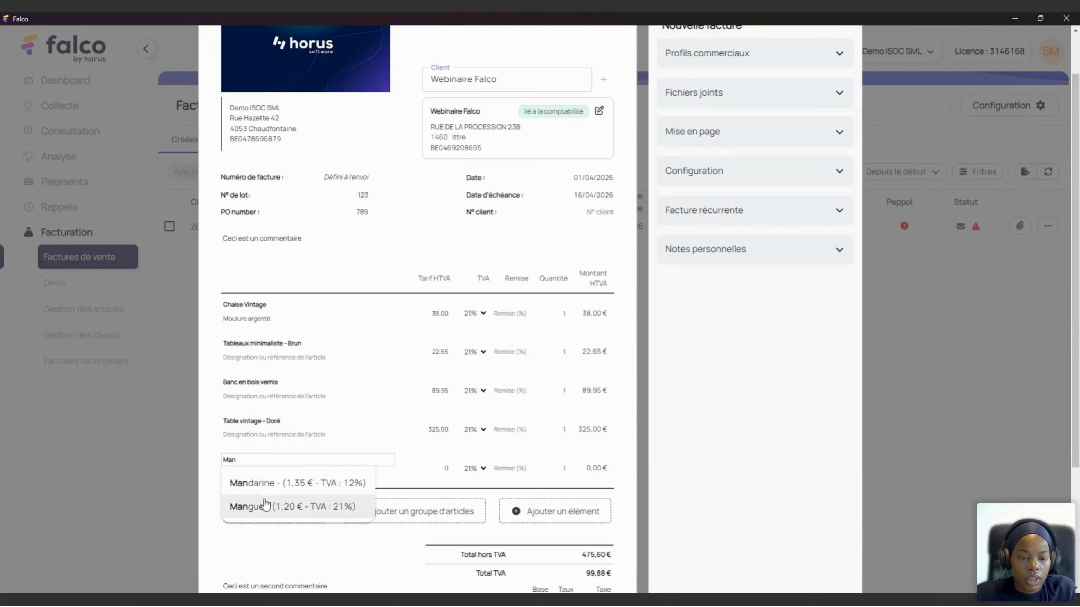
pyautogui.click(274, 505)
# Step: Add Mandarine and Panier de fruits lines, then insert an empty article group
pyautogui.click(260, 510)
pyautogui.write('m')
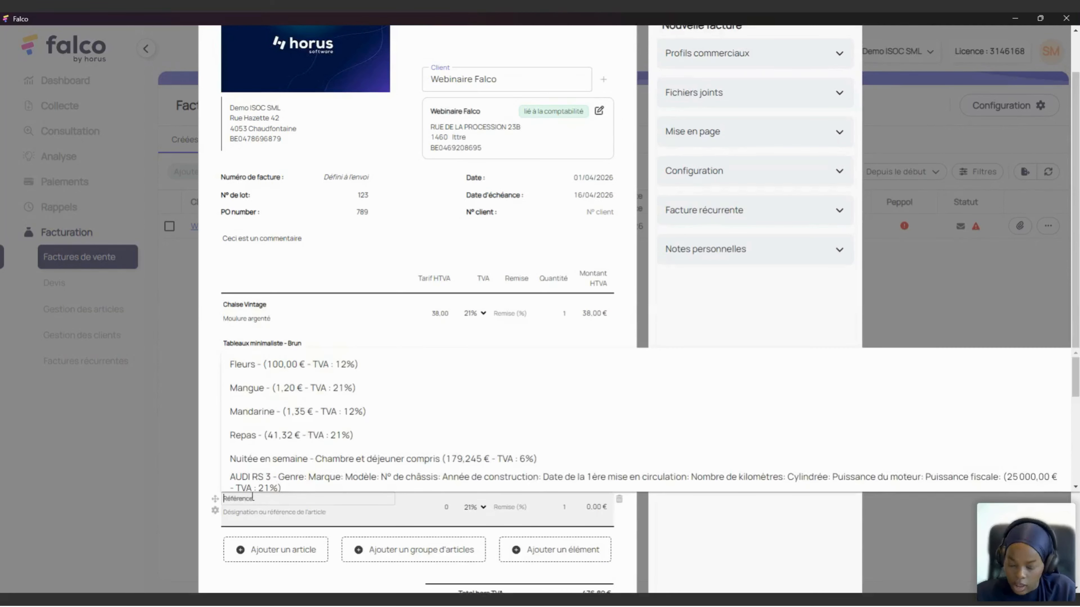
pyautogui.write('and')
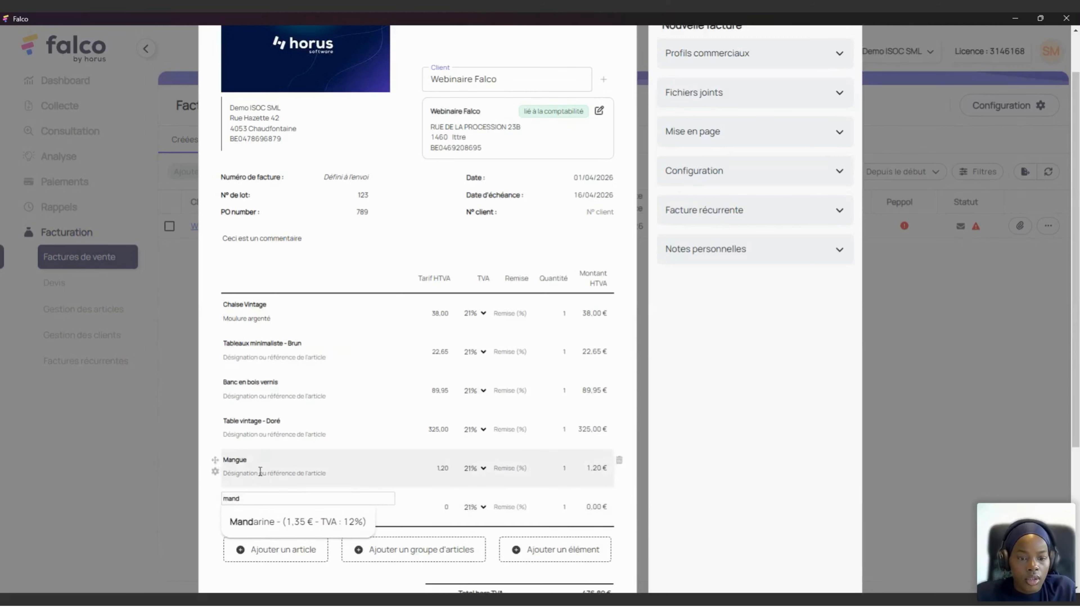
pyautogui.click(261, 525)
pyautogui.click(263, 559)
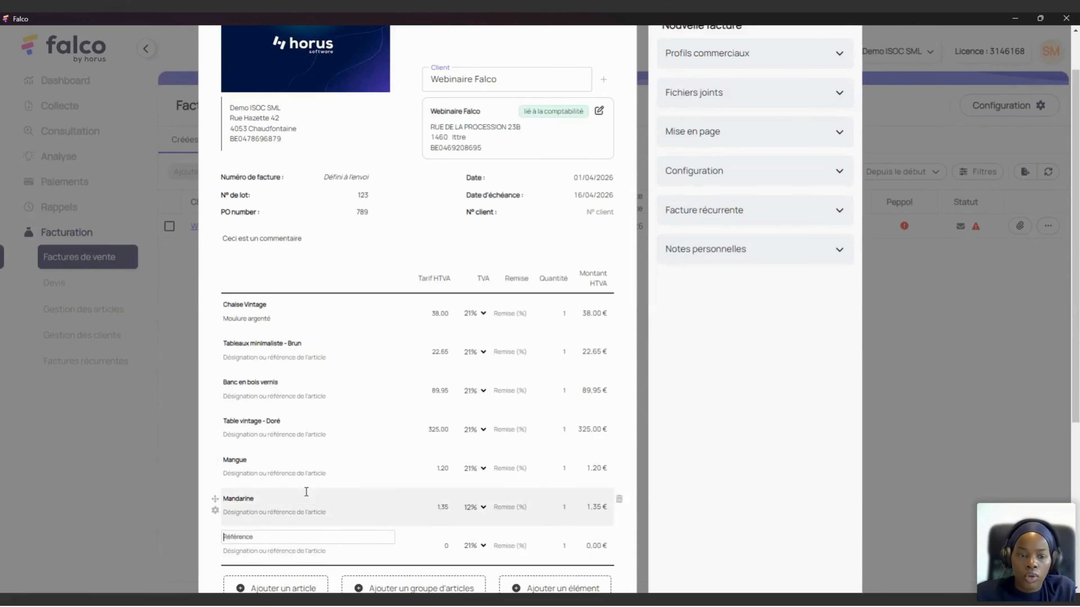
pyautogui.write('fru')
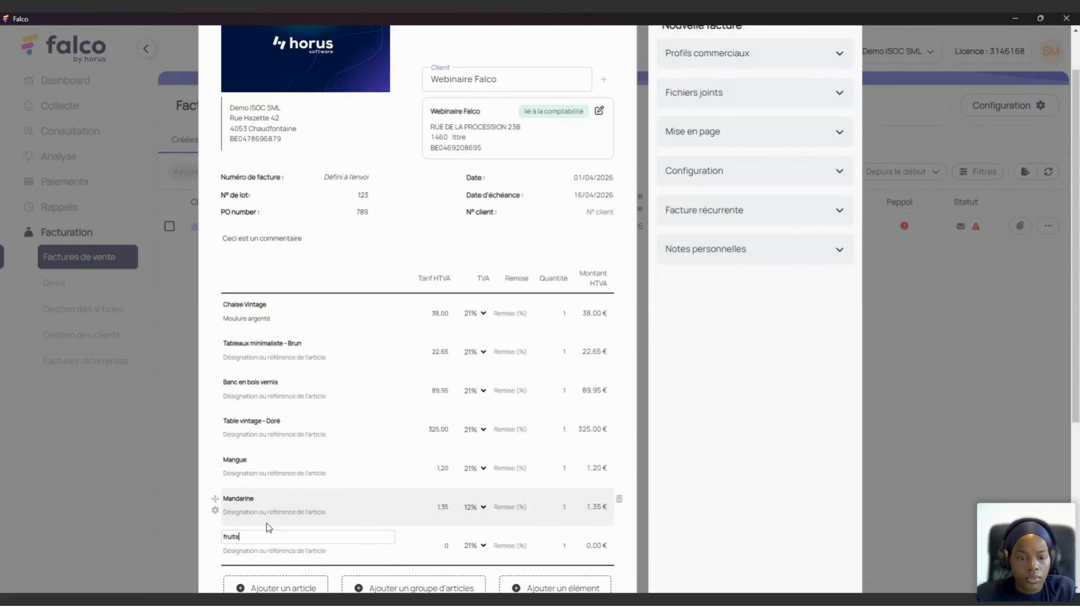
pyautogui.write('its')
pyautogui.click(280, 558)
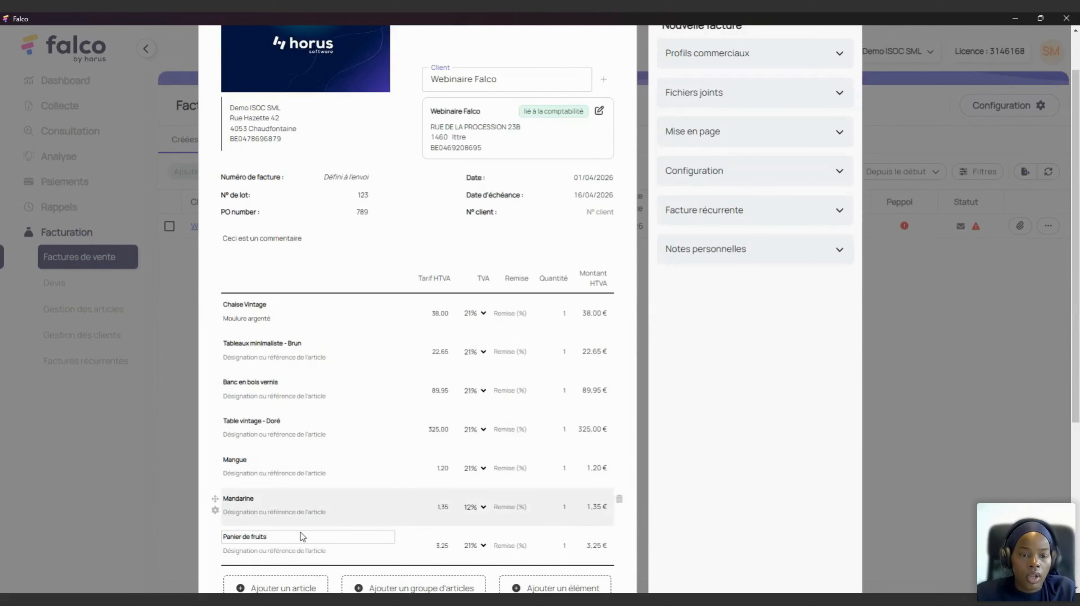
pyautogui.scroll(-1, 451, 301)
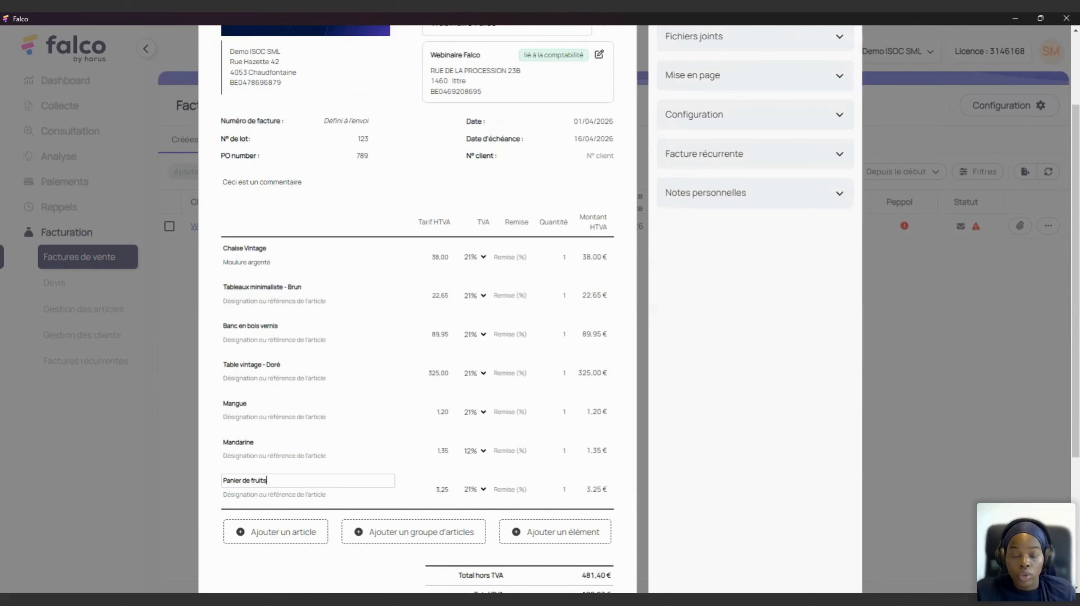
pyautogui.click(388, 537)
# Step: Title the article group Ameublement and delete its empty line
pyautogui.scroll(-4, 354, 504)
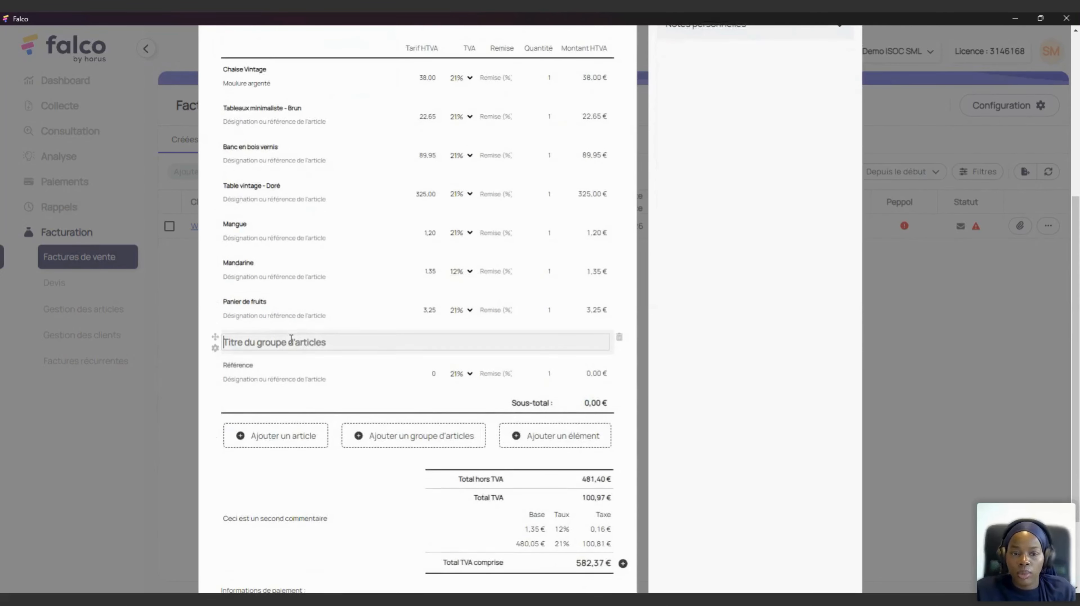
pyautogui.write('A')
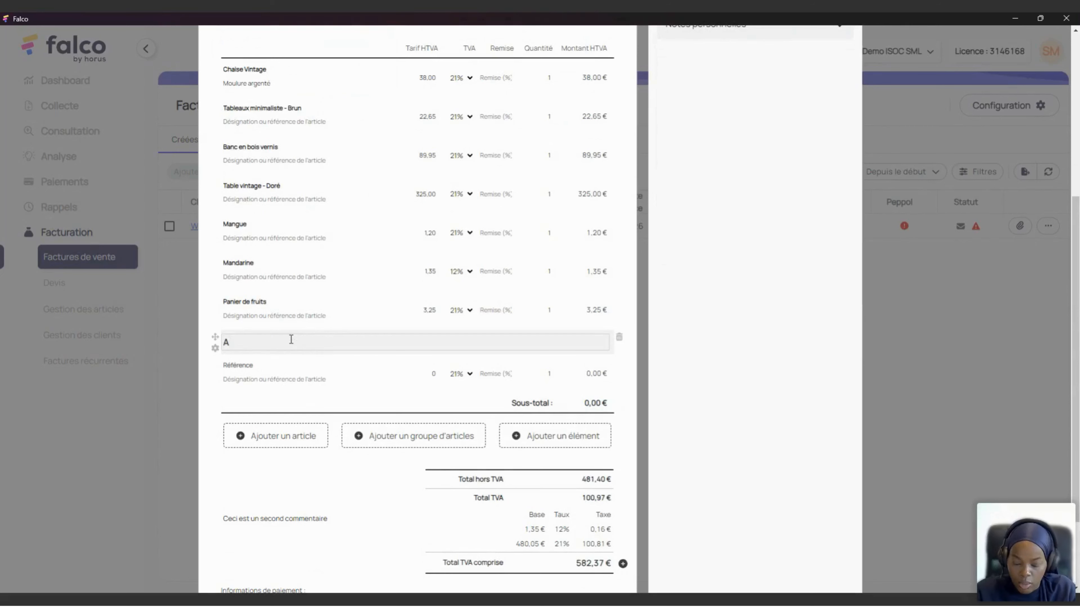
pyautogui.write('meublement')
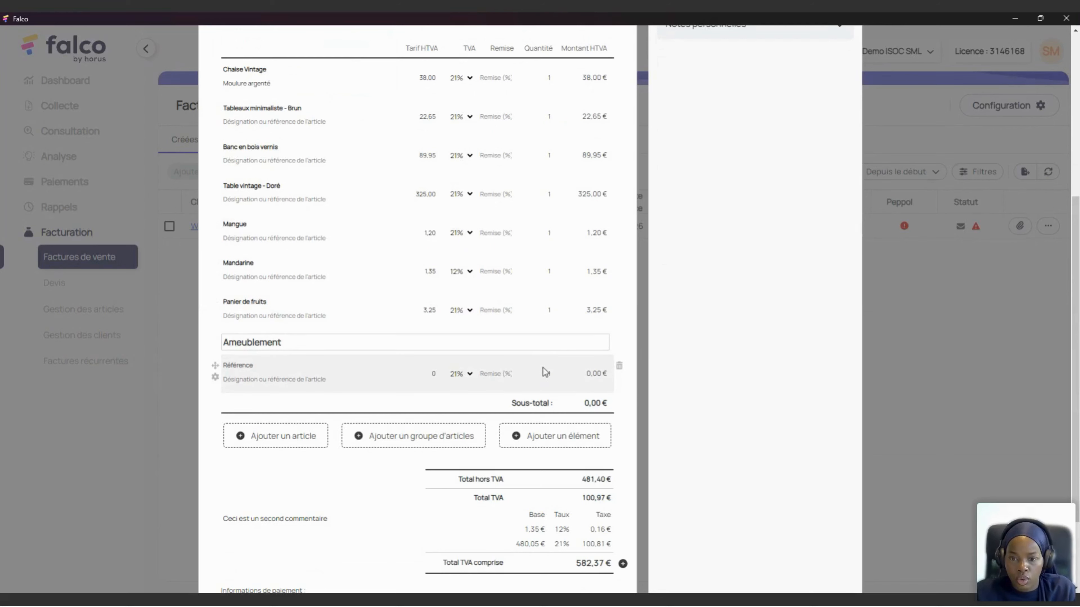
pyautogui.click(622, 368)
pyautogui.click(620, 367)
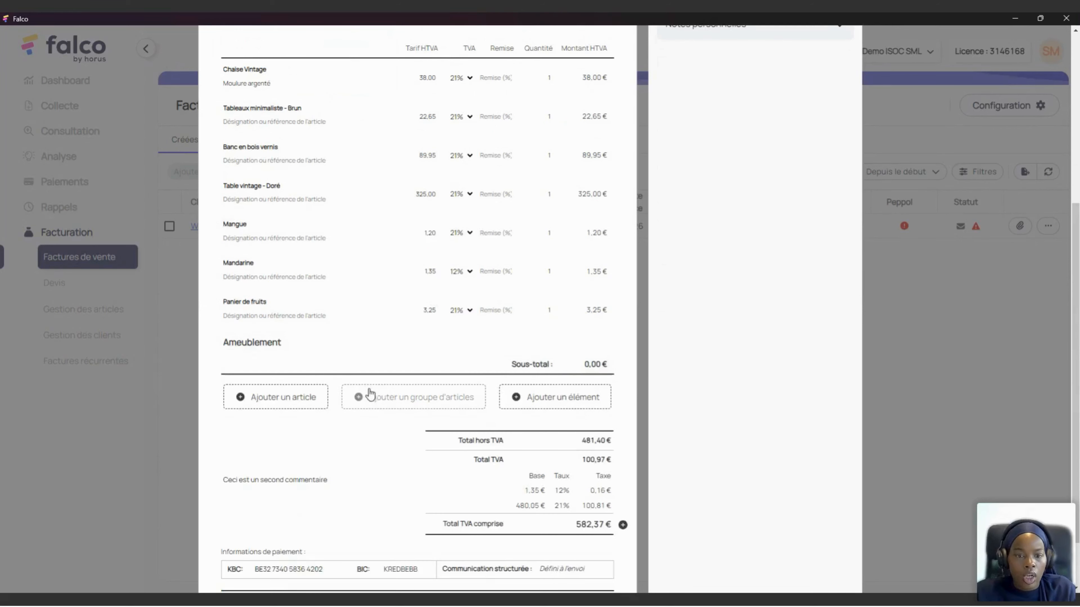
# Step: Add a second article group titled Divers
pyautogui.click(376, 403)
pyautogui.click(300, 385)
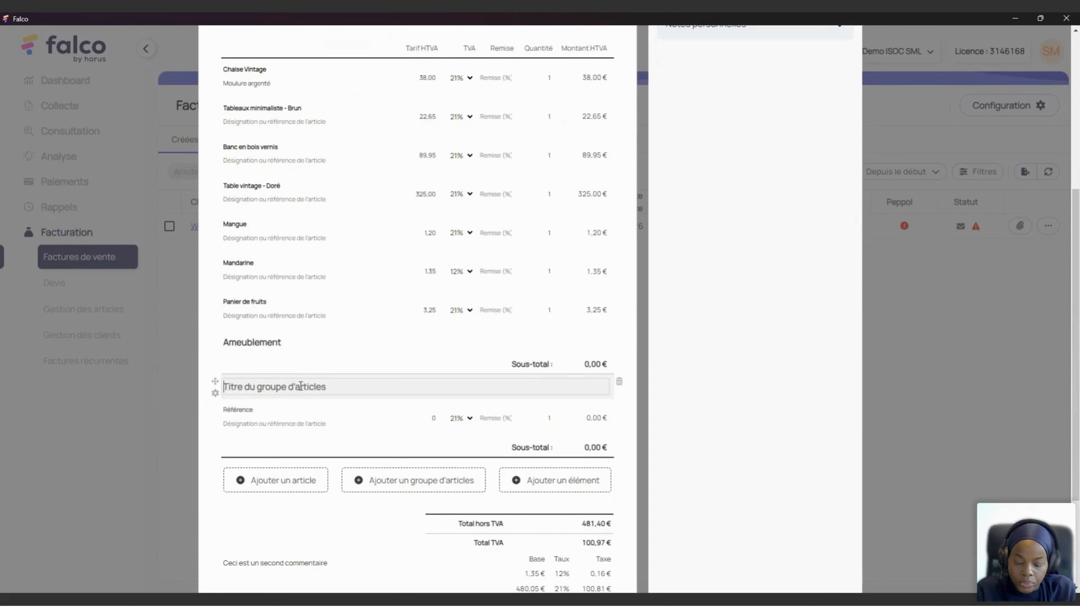
pyautogui.write('Divers')
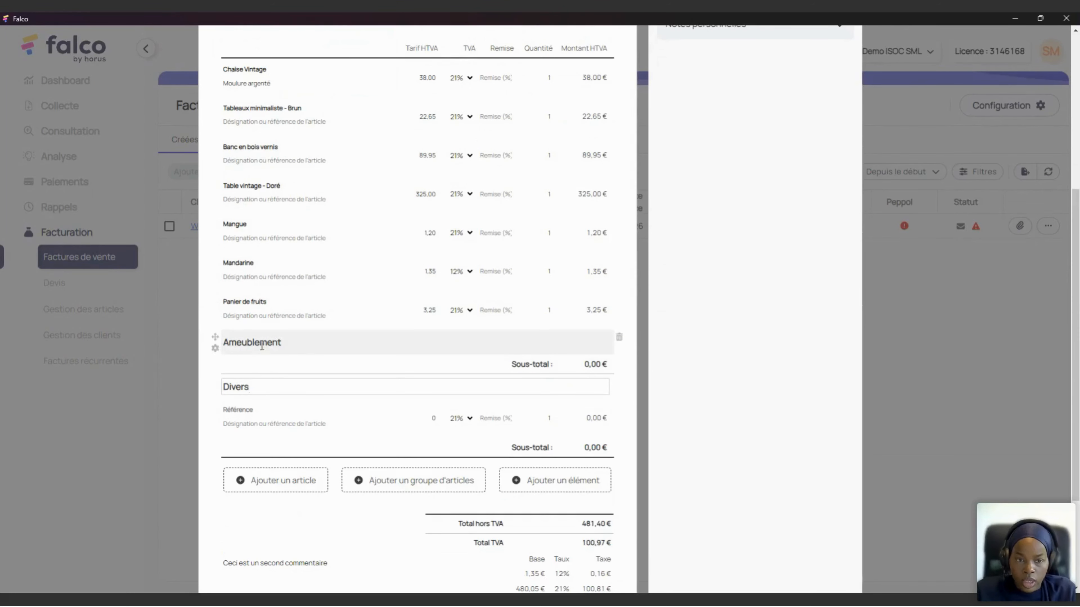
# Step: Put the four furniture lines under Ameublement and the three fruit lines under Divers, deleting the blank line
pyautogui.moveTo(214, 337); pyautogui.dragTo(206, 81)
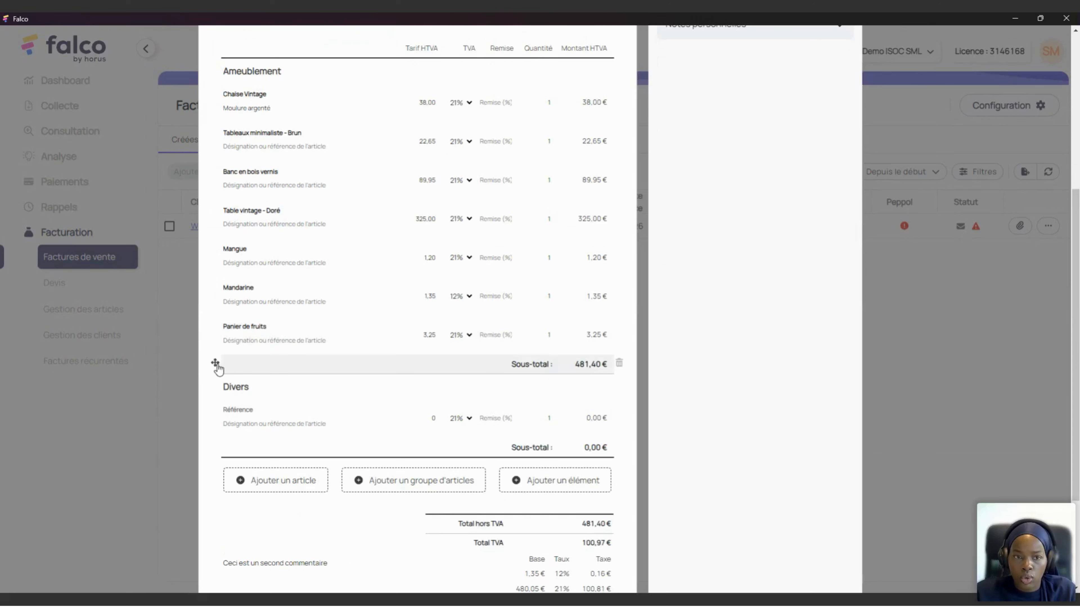
pyautogui.moveTo(216, 364); pyautogui.dragTo(216, 243)
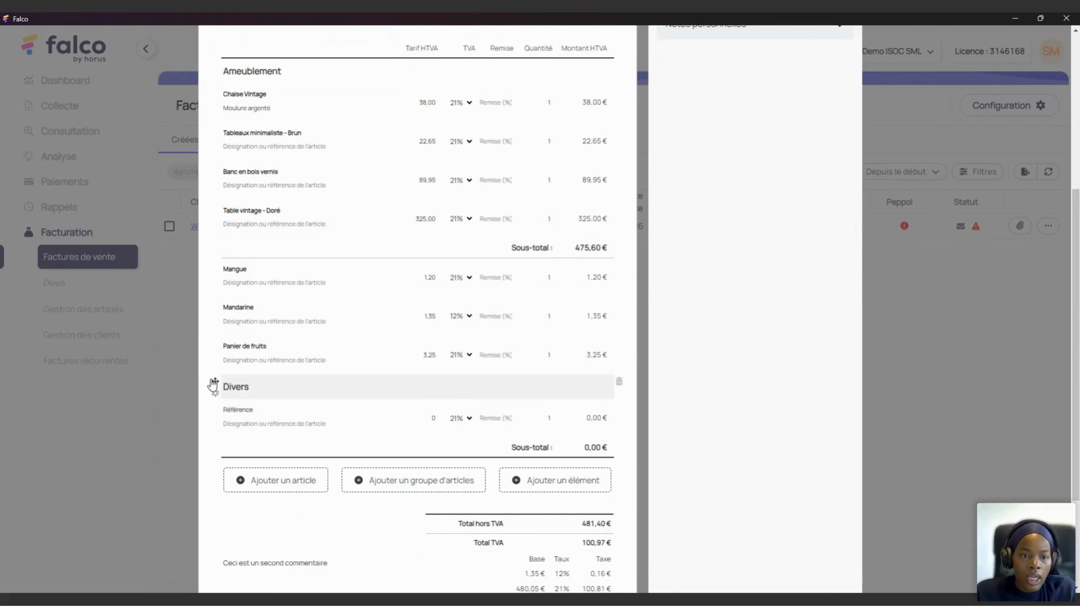
pyautogui.moveTo(214, 385); pyautogui.dragTo(209, 273)
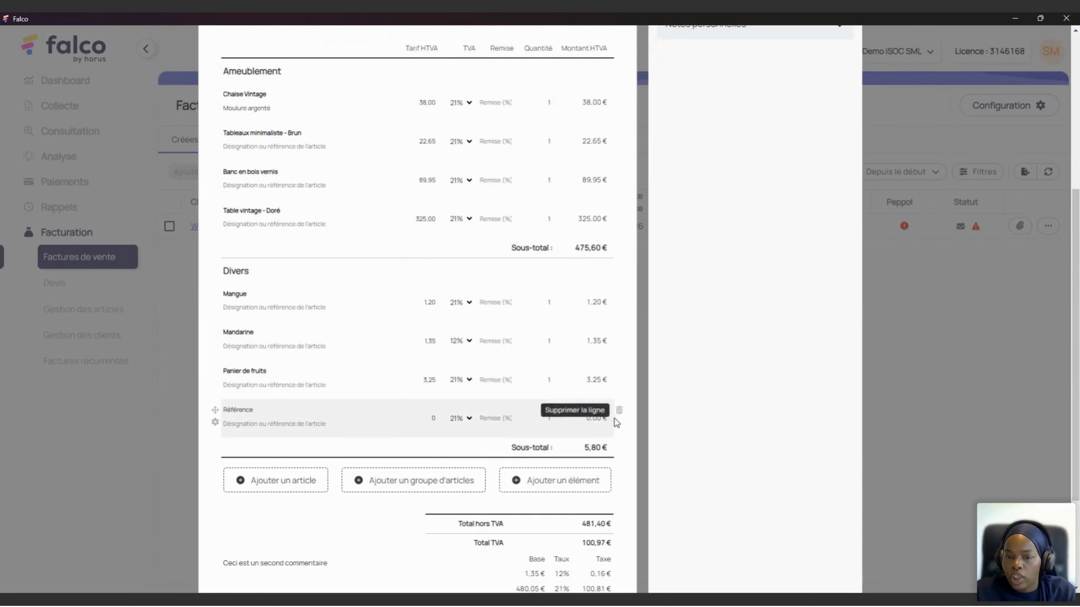
pyautogui.click(619, 411)
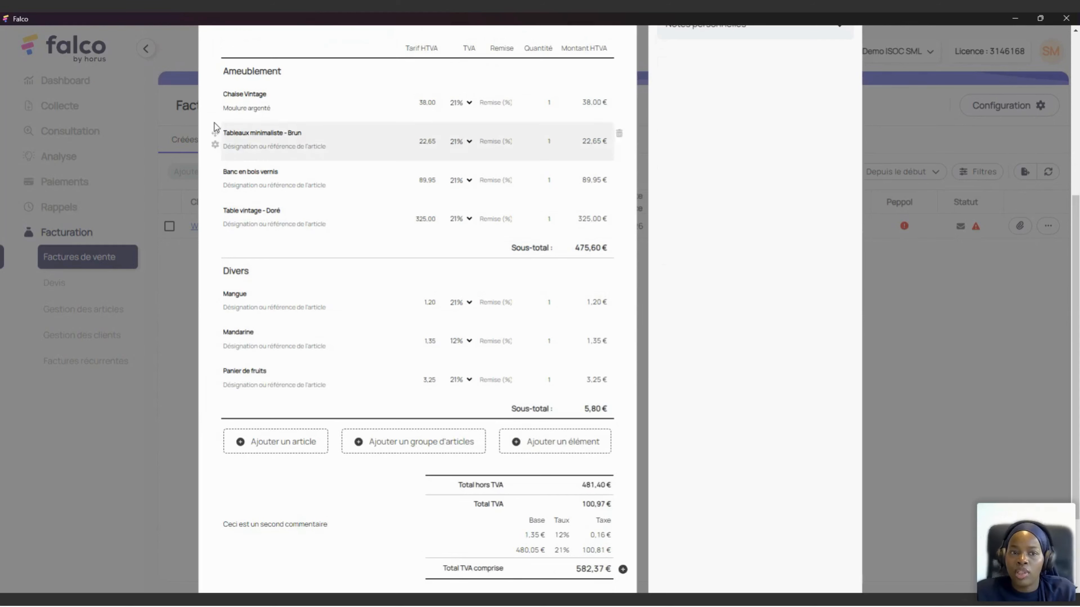
pyautogui.click(216, 106)
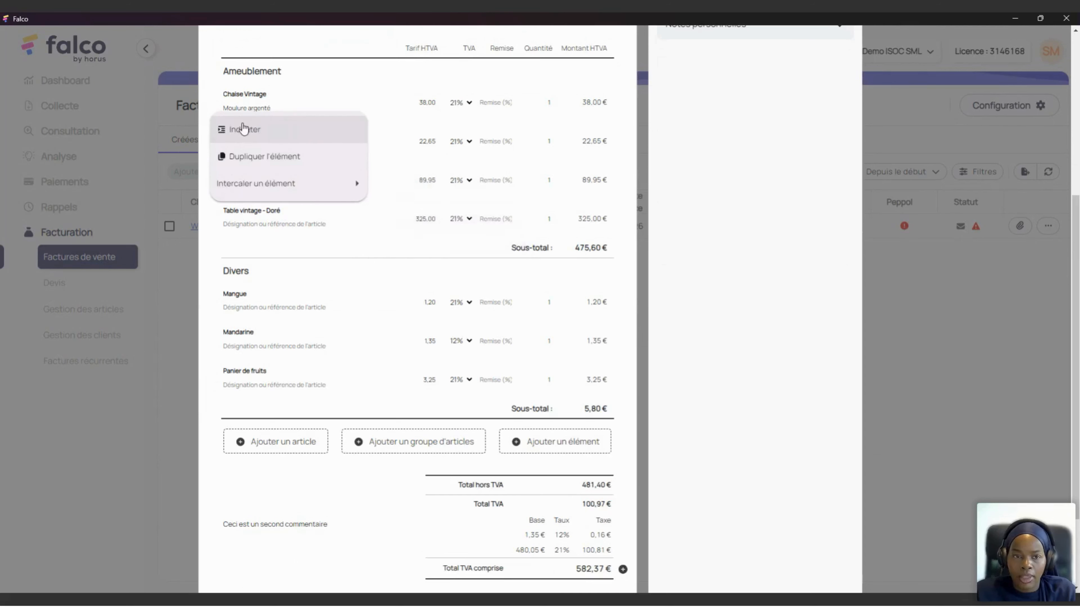
pyautogui.click(221, 103)
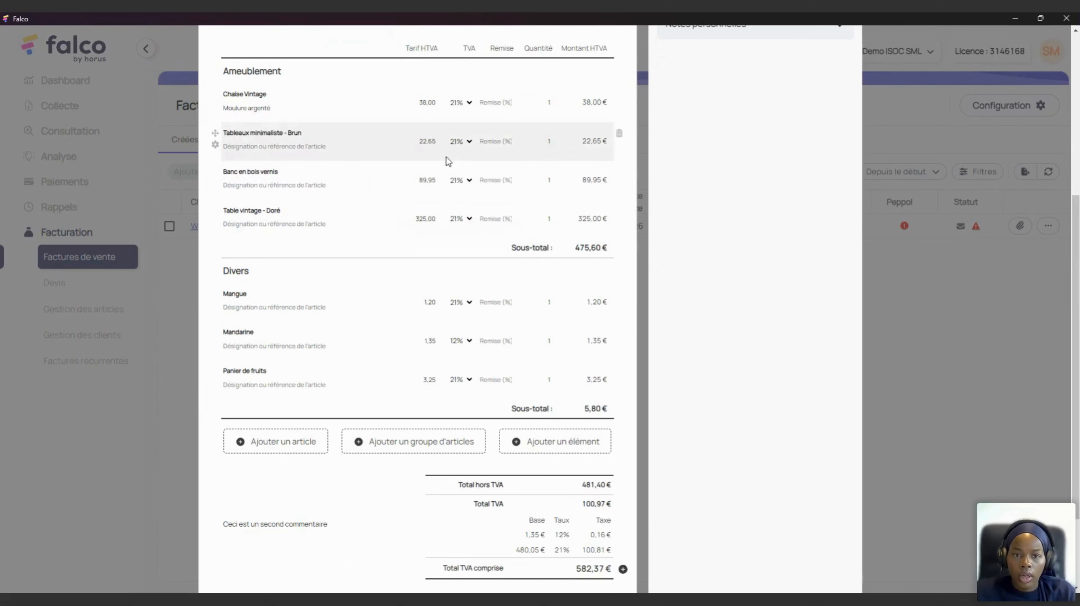
# Step: Enter quantities: Chaise Vintage 6, Tableaux minimaliste 4, Mangue 5, Mandarine 45, Panier de fruits 2
pyautogui.click(547, 103)
pyautogui.write('6')
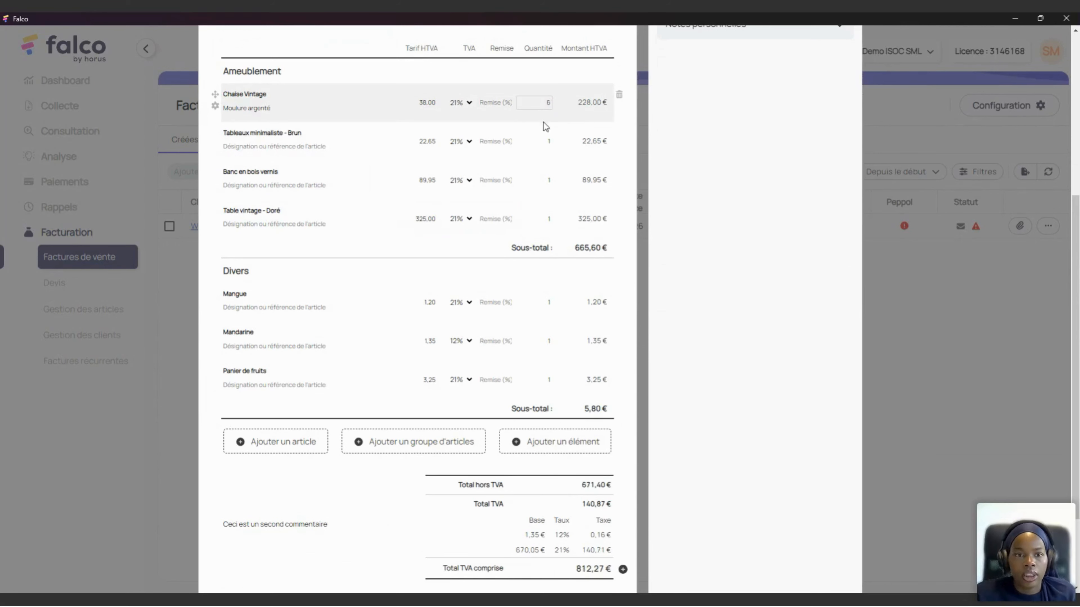
pyautogui.click(549, 140)
pyautogui.write('4')
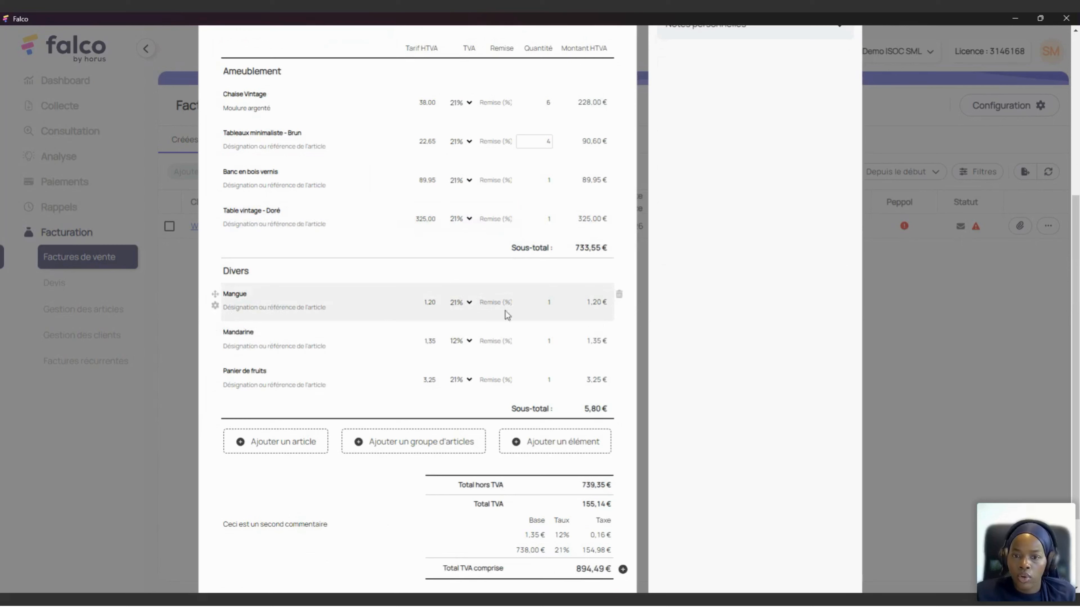
pyautogui.click(550, 304)
pyautogui.write('5')
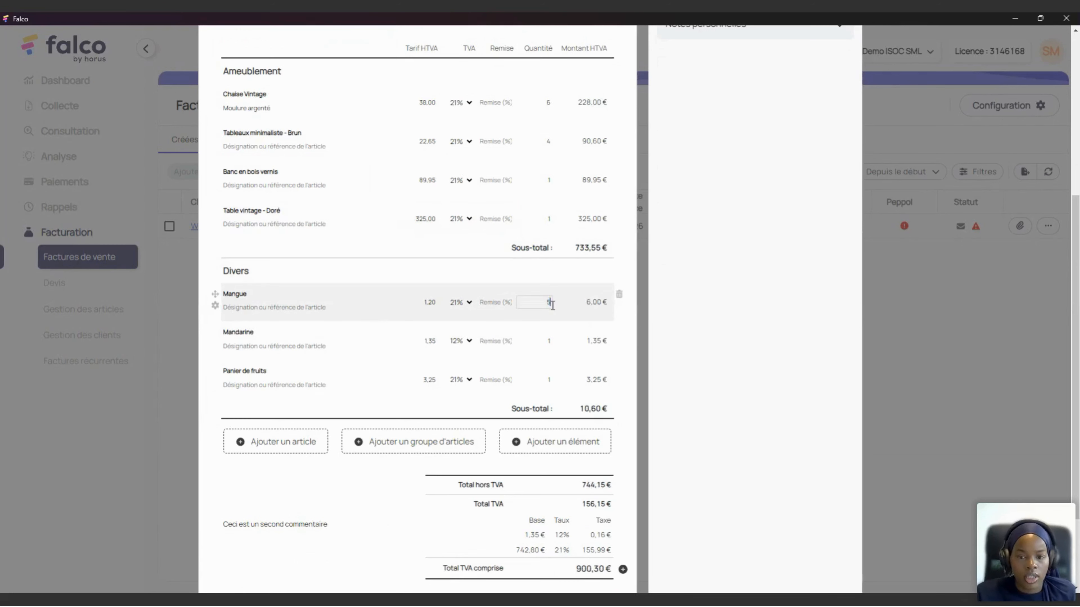
pyautogui.click(547, 341)
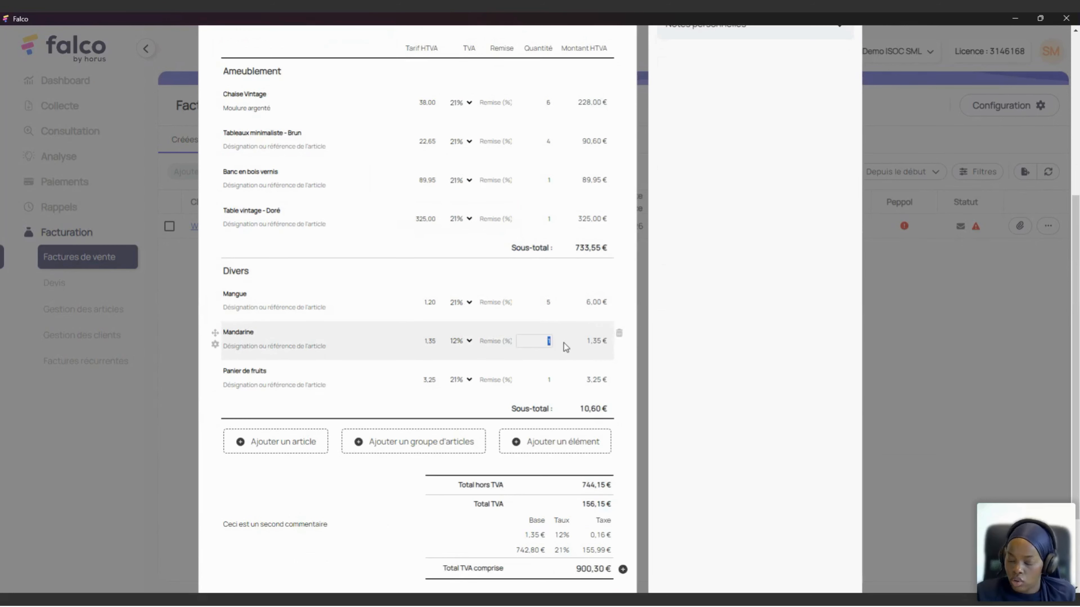
pyautogui.write('45')
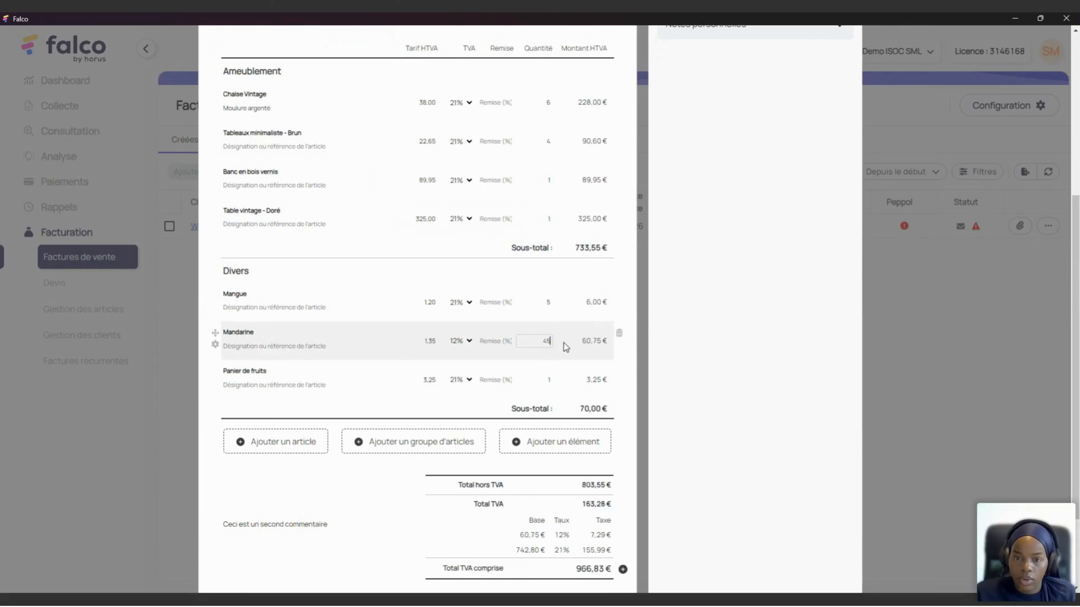
pyautogui.click(569, 374)
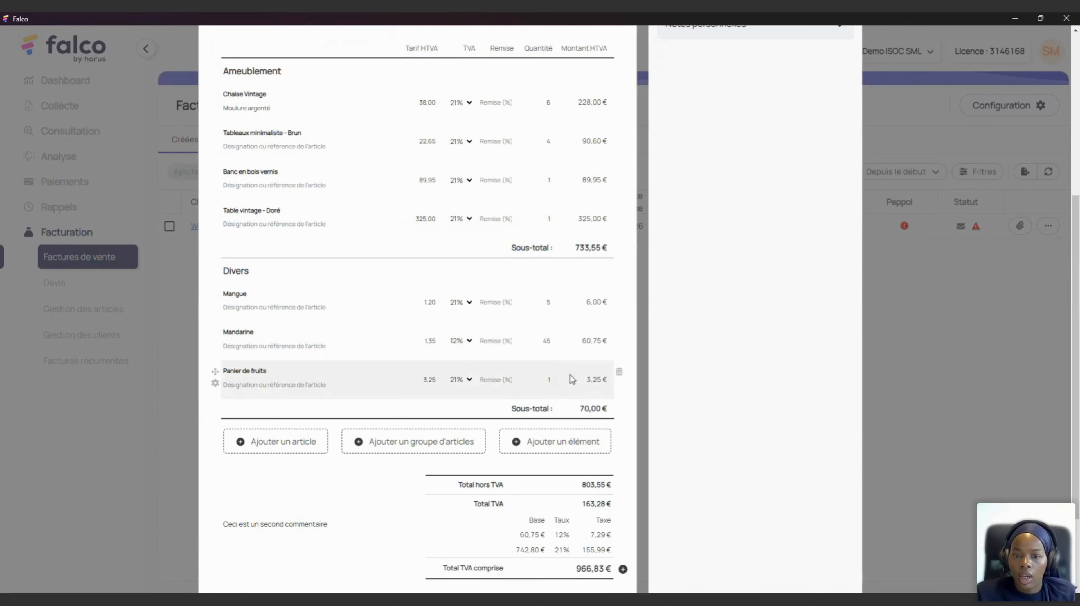
pyautogui.click(563, 383)
pyautogui.write('2')
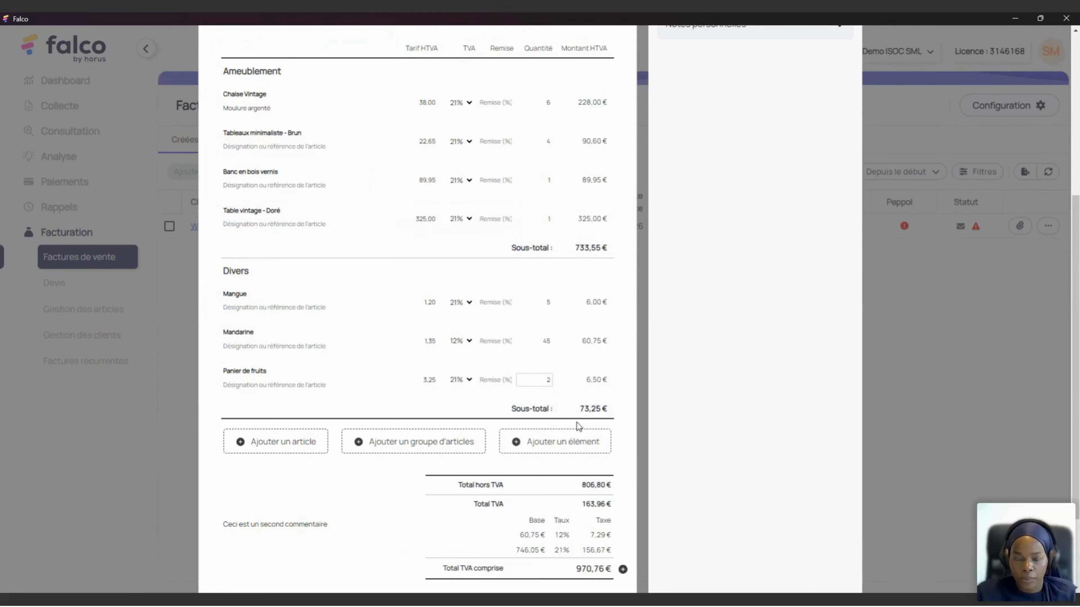
pyautogui.scroll(-1, 489, 437)
# Step: Add a 135 € paid deposit beside the totals, leaving 835,76 € to pay
pyautogui.scroll(-1, 489, 437)
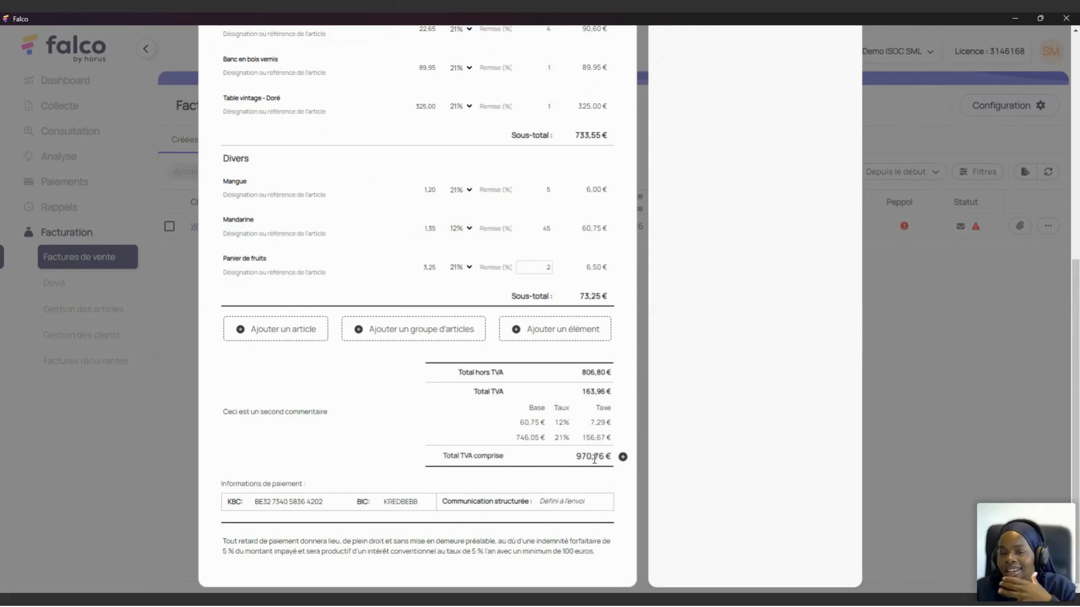
pyautogui.click(623, 458)
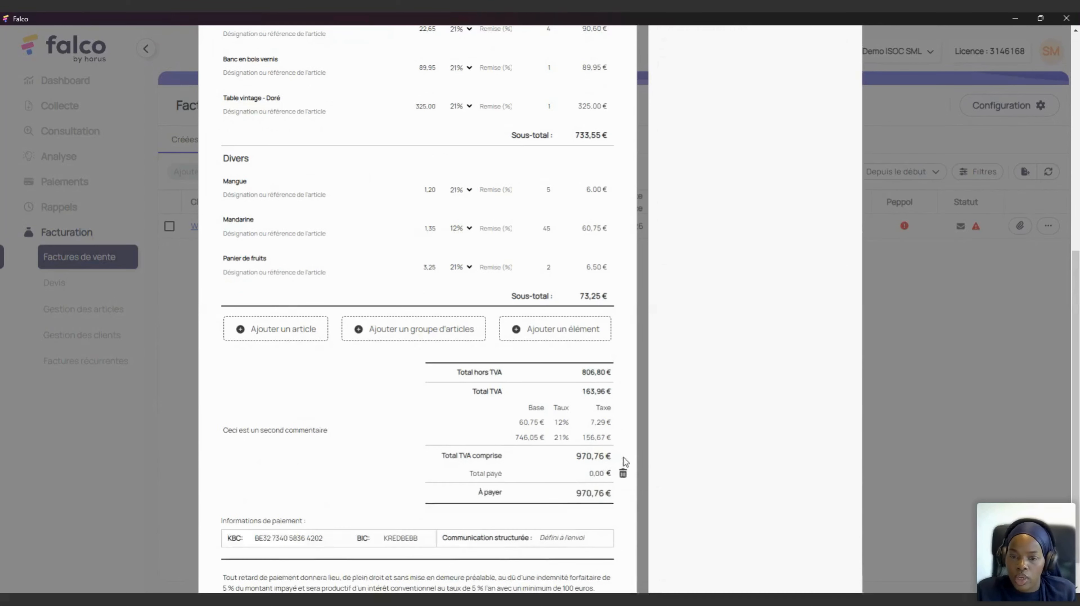
pyautogui.click(594, 473)
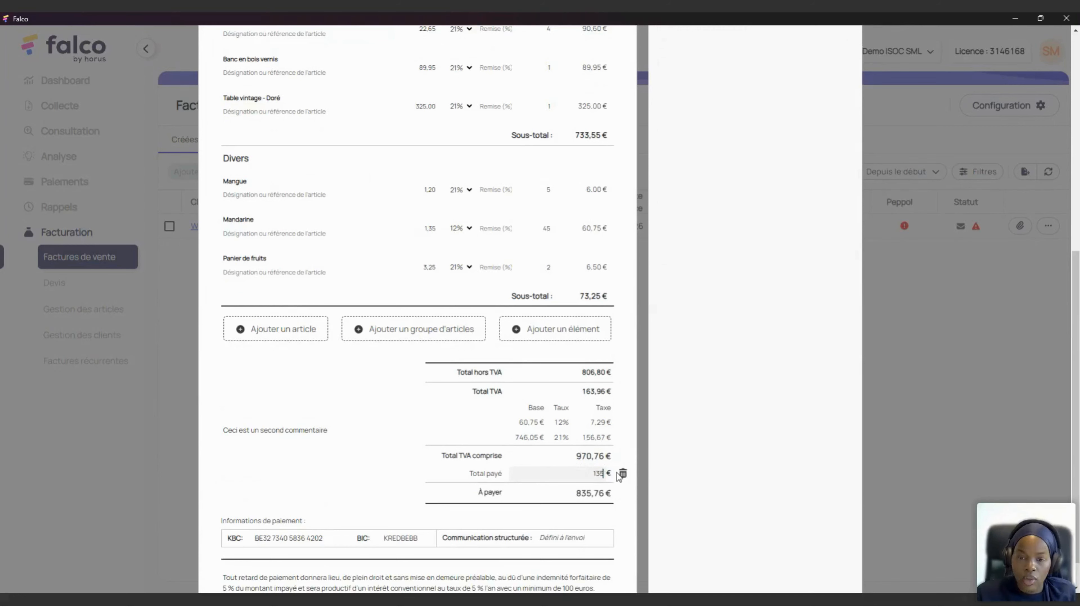
pyautogui.moveTo(468, 477); pyautogui.dragTo(517, 479)
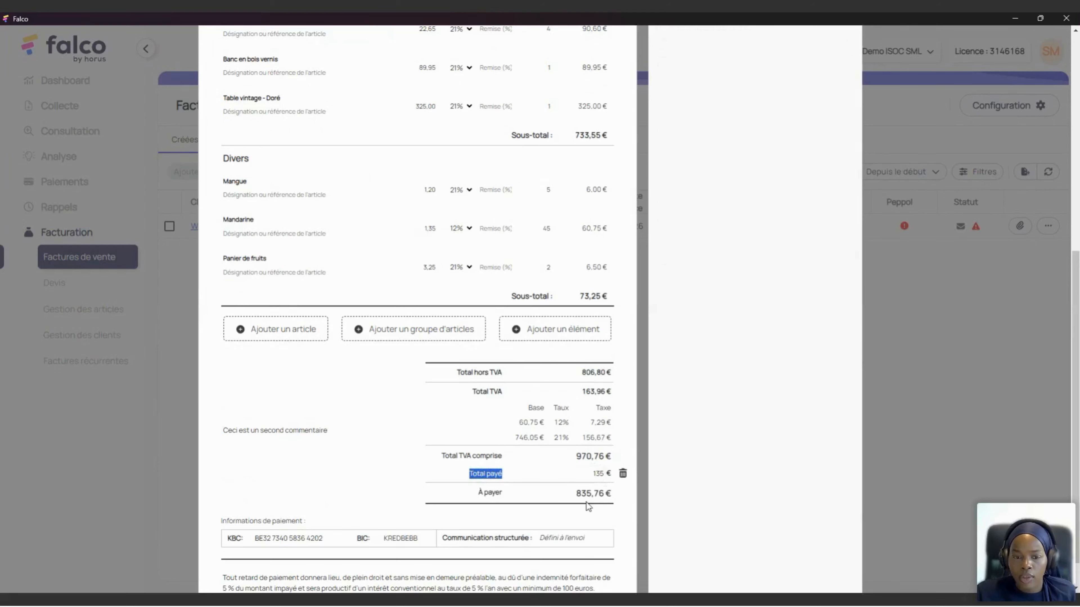
pyautogui.scroll(-1, 404, 474)
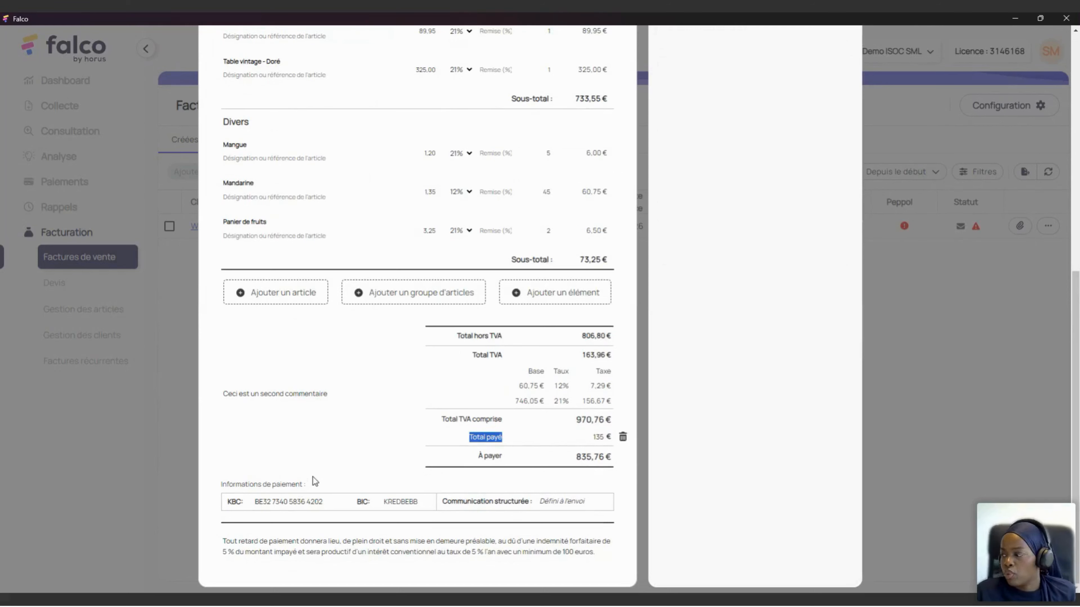
# Step: Switch to Communication libre and enter 'Communication' as the payment reference
pyautogui.moveTo(332, 501); pyautogui.dragTo(248, 493)
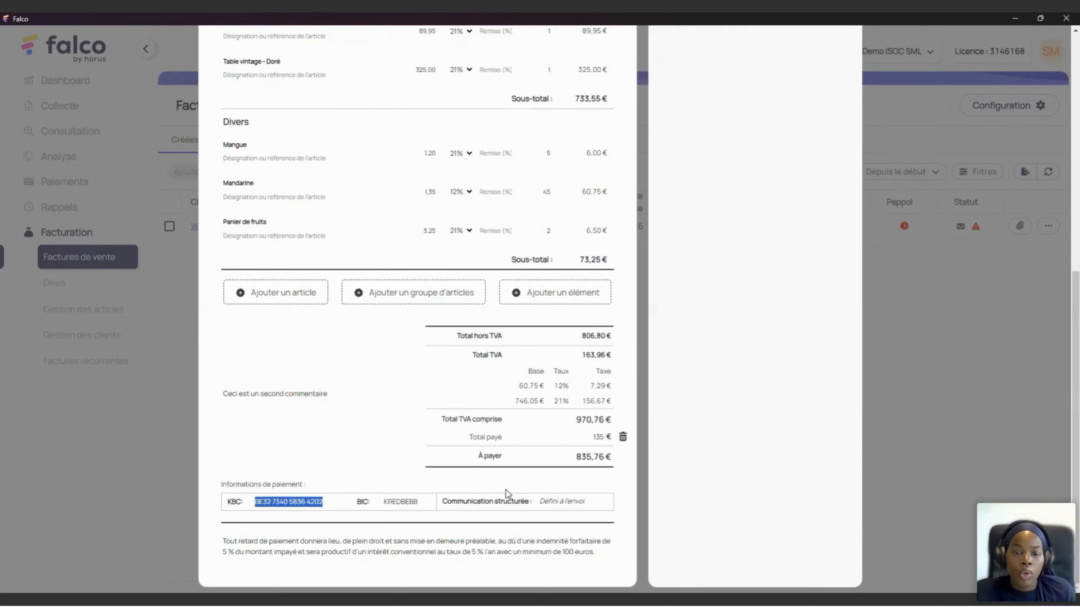
pyautogui.click(508, 506)
pyautogui.click(507, 547)
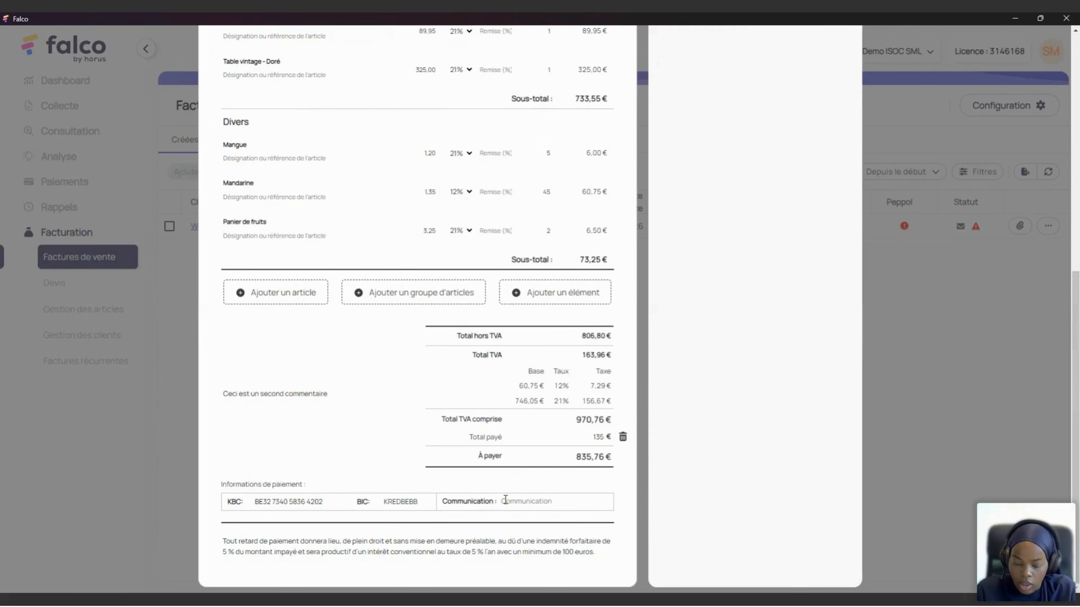
pyautogui.write('Commun')
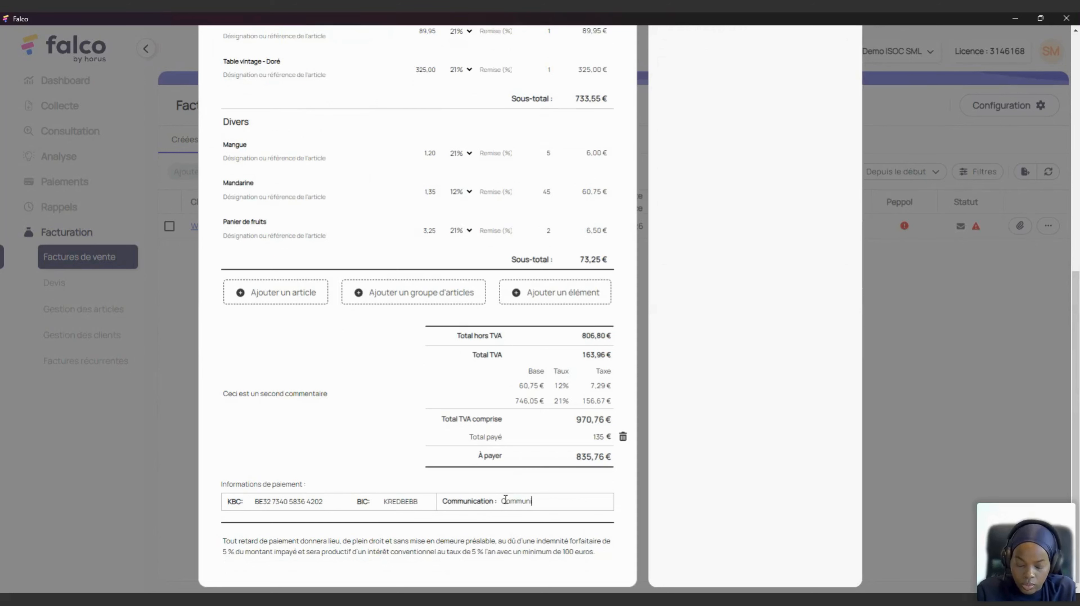
pyautogui.write('ication')
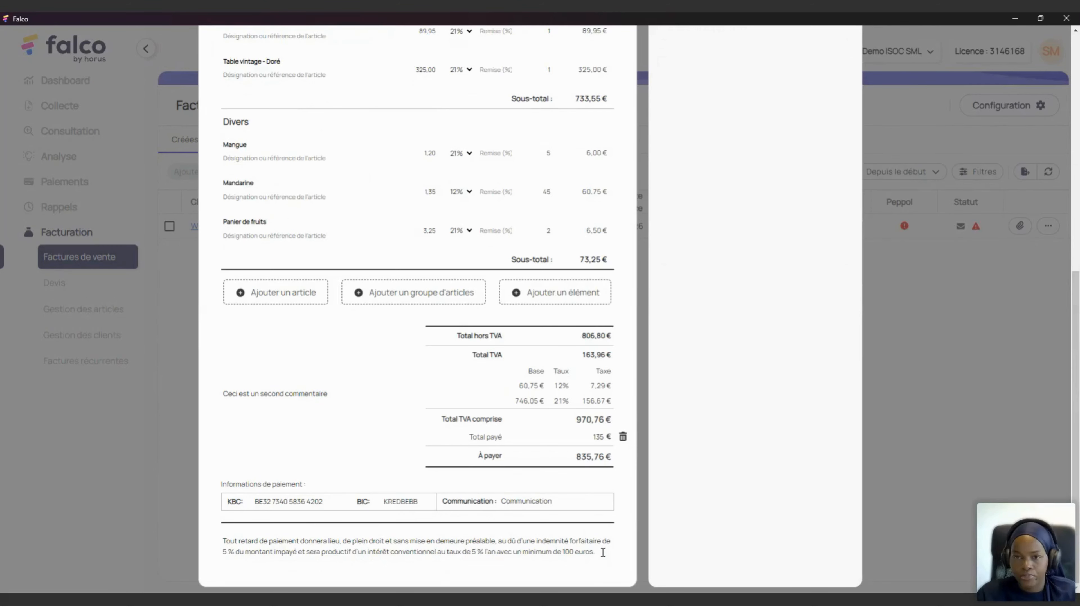
pyautogui.scroll(10, 513, 264)
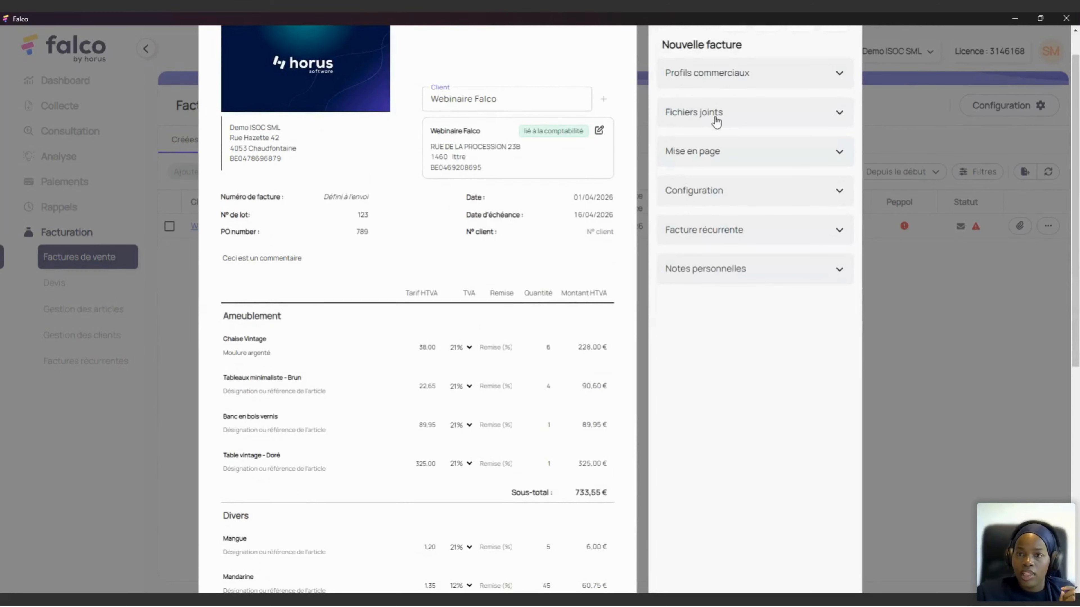
# Step: Attach falco_0001.pdf under Fichiers joints and set it to 'Joindre ce fichier à la suite du PDF'
pyautogui.click(727, 119)
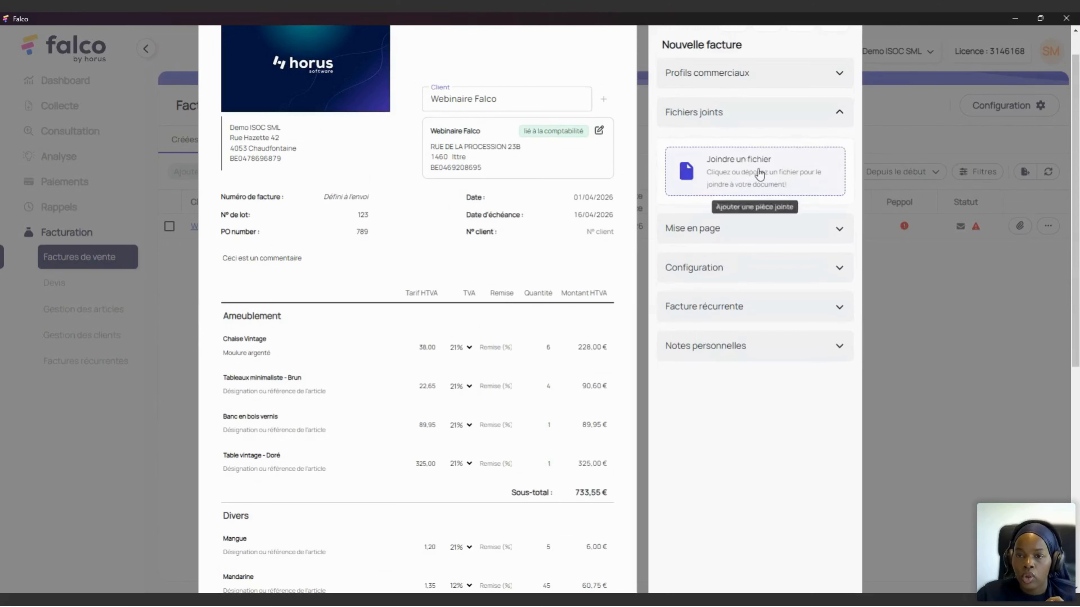
pyautogui.click(770, 180)
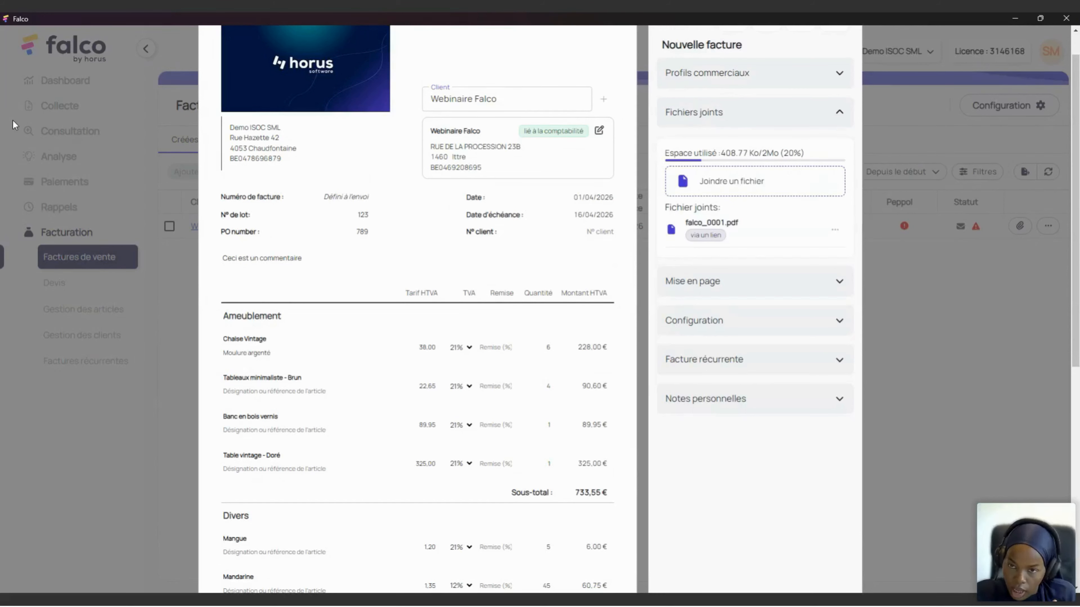
pyautogui.click(836, 232)
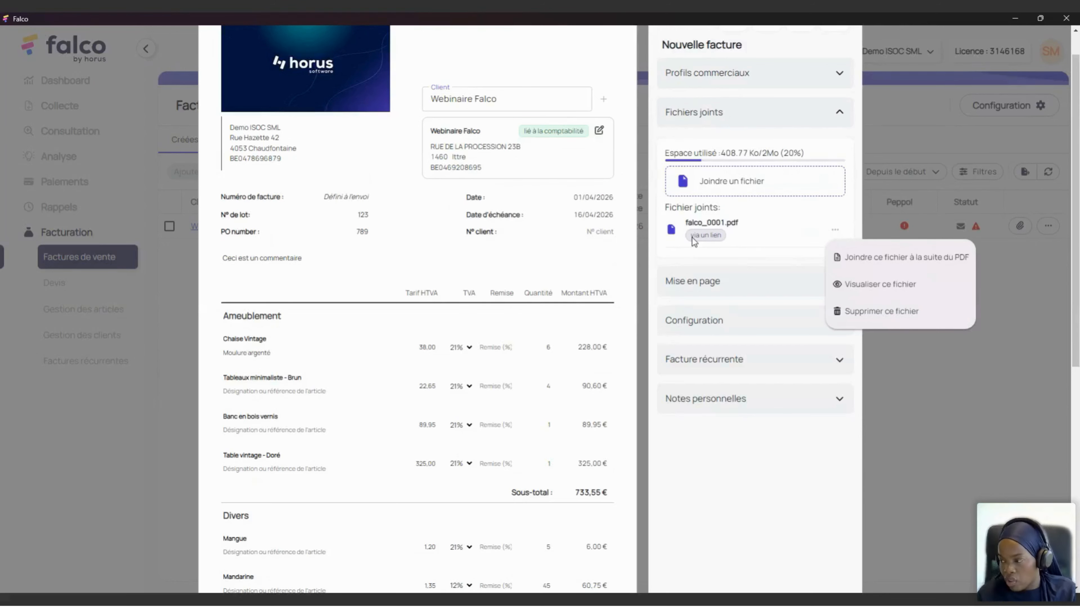
pyautogui.click(897, 265)
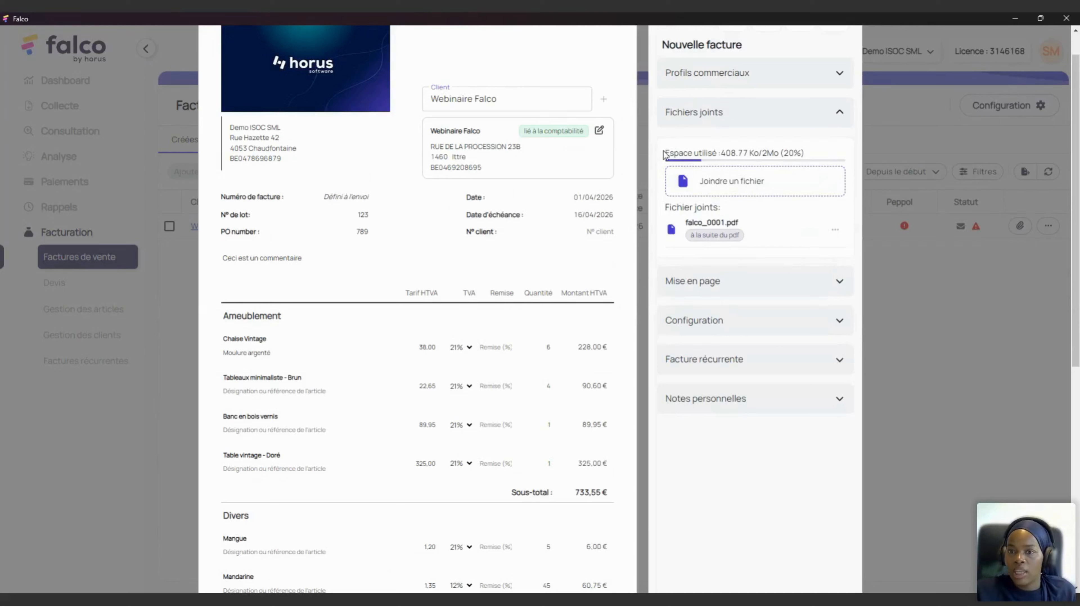
pyautogui.moveTo(664, 154); pyautogui.dragTo(798, 150)
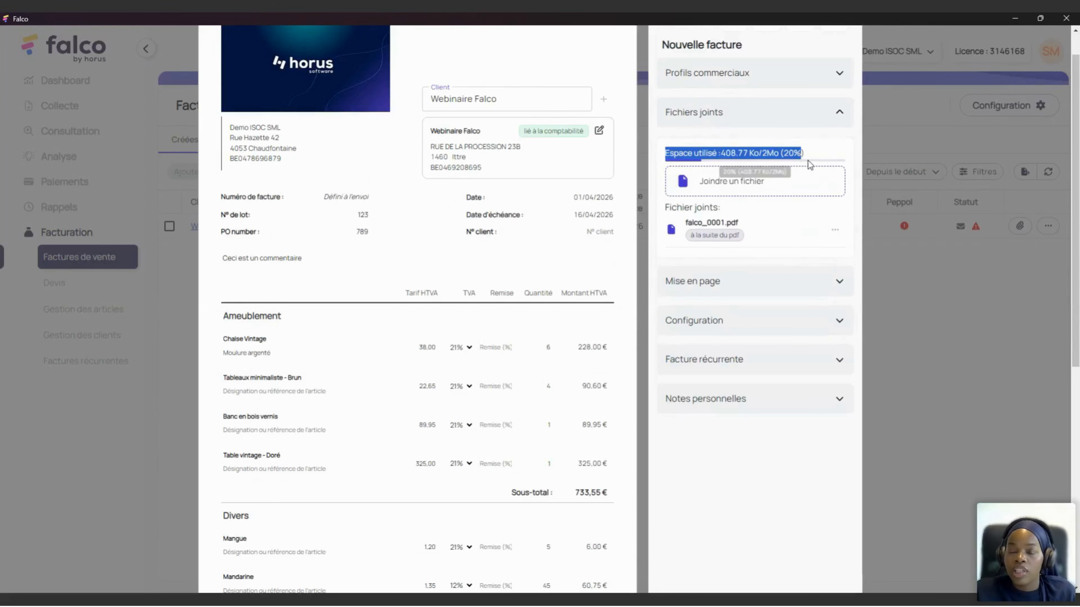
pyautogui.click(811, 150)
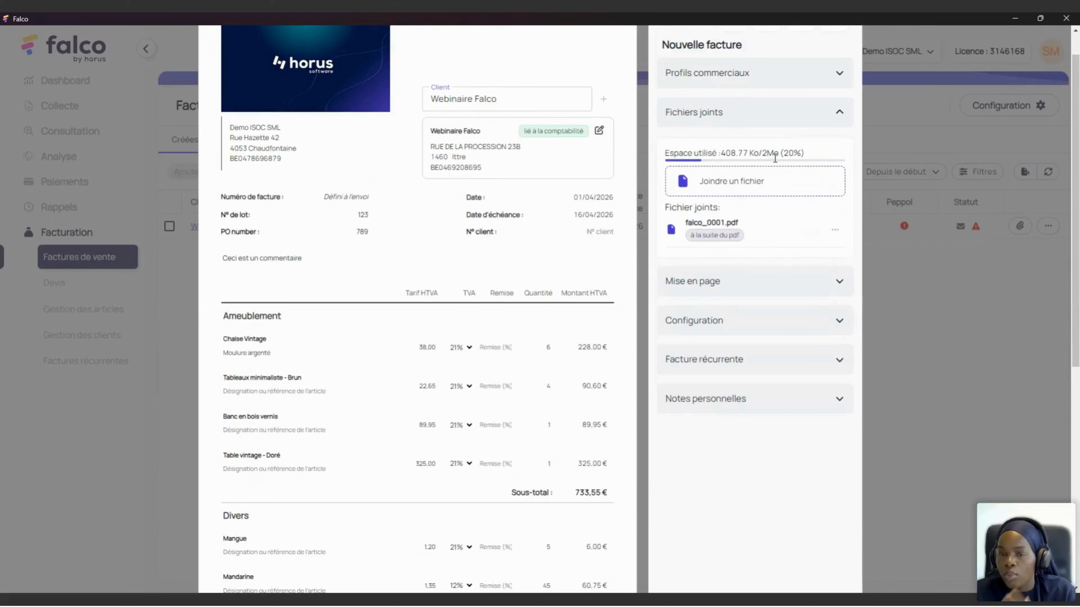
pyautogui.click(799, 114)
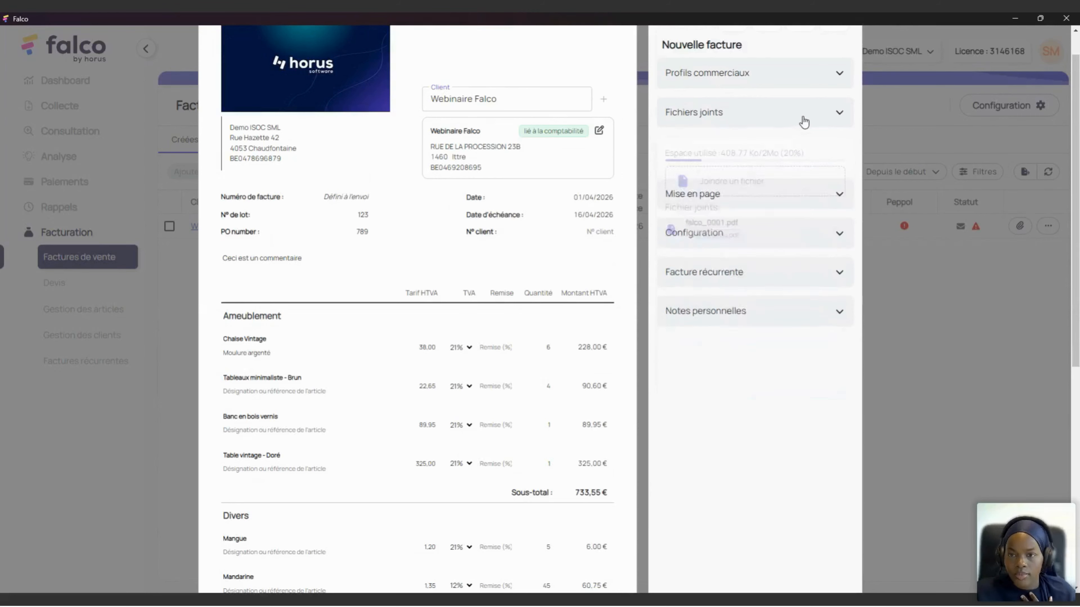
# Step: Hide the item references in the invoice layout and preview the draft invoice
pyautogui.click(792, 152)
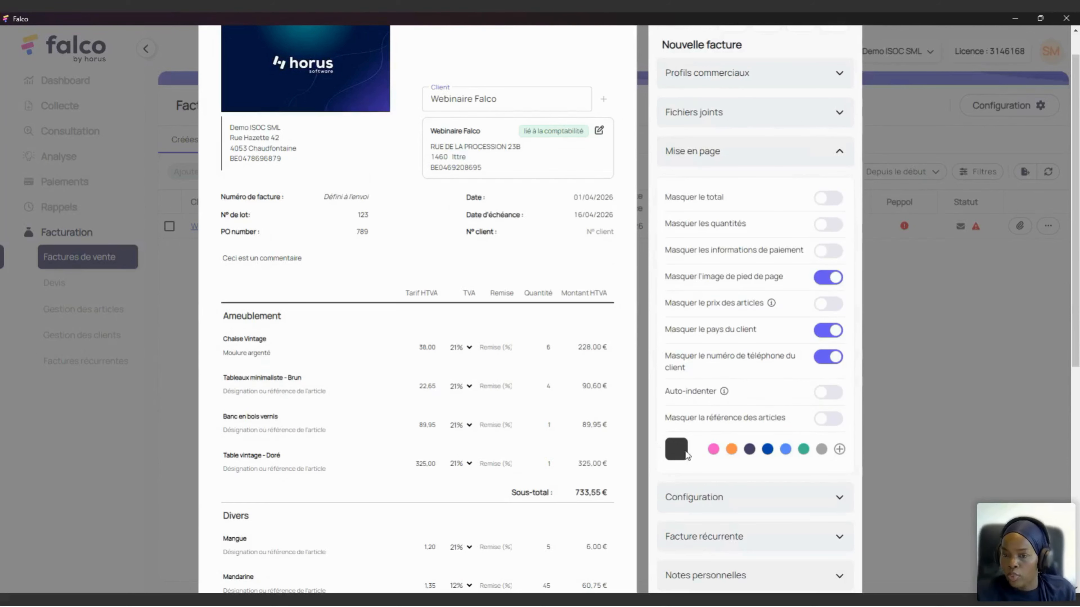
pyautogui.click(829, 421)
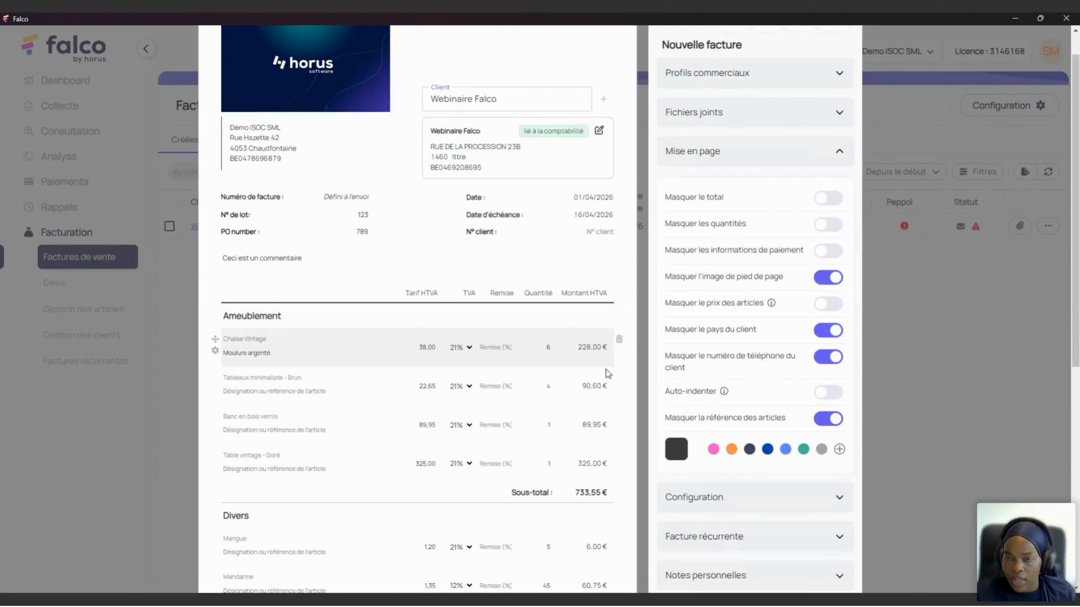
pyautogui.scroll(1, 694, 343)
pyautogui.click(729, 59)
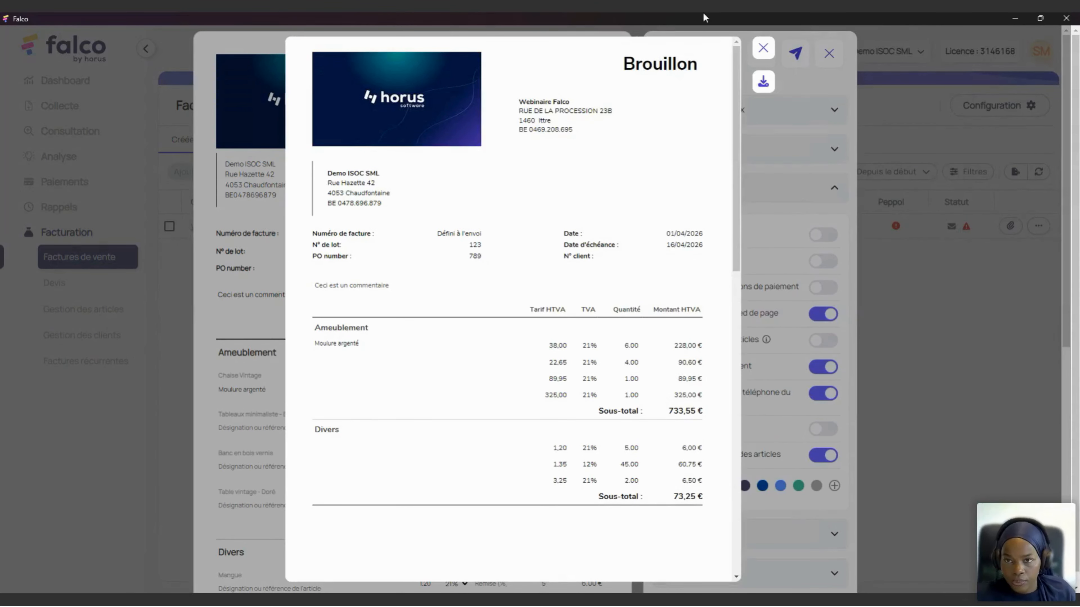
pyautogui.click(762, 47)
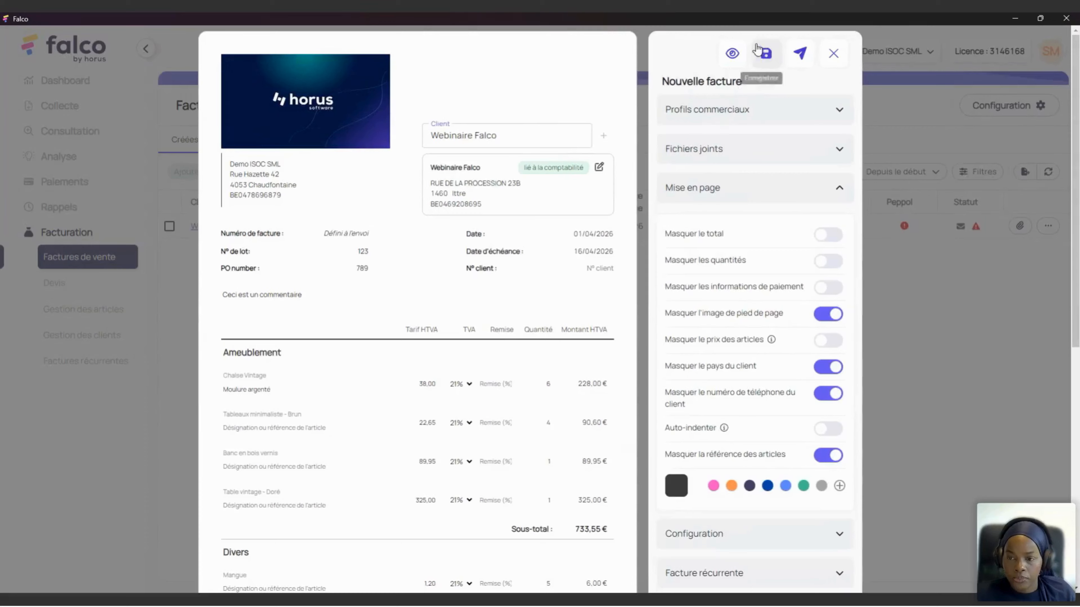
# Step: Show the item references again and make the invoice accent colour orange
pyautogui.click(828, 454)
pyautogui.scroll(-2, 702, 293)
pyautogui.scroll(-2, 702, 293)
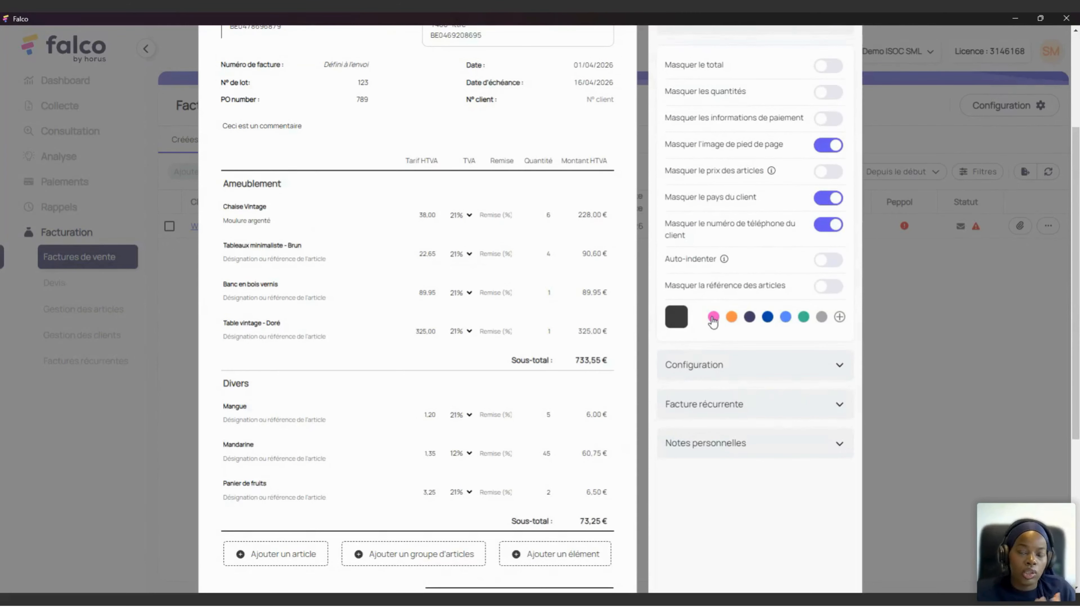
pyautogui.click(731, 317)
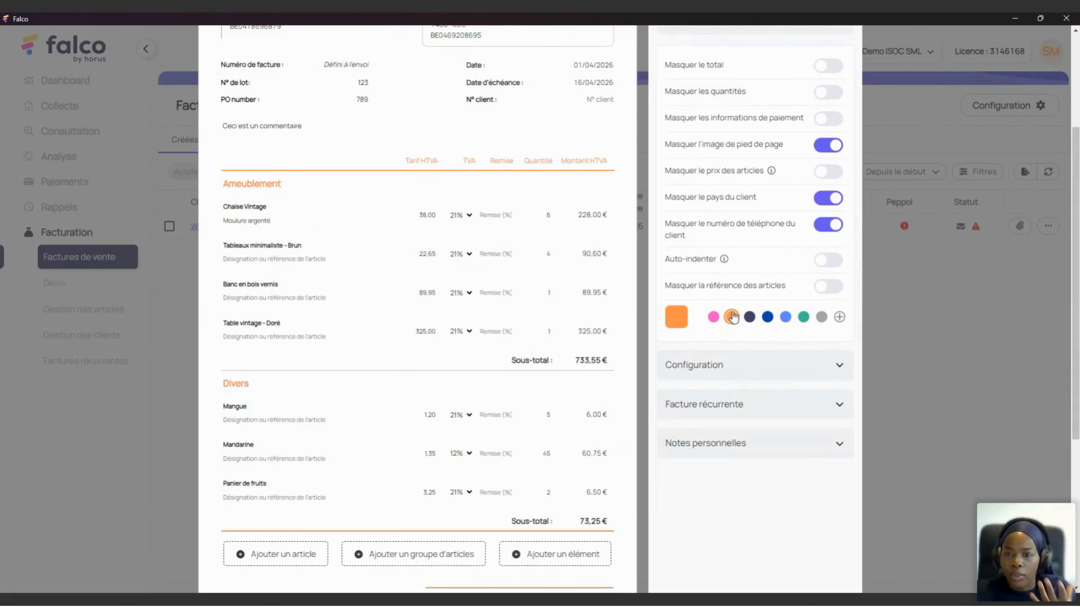
pyautogui.scroll(3, 793, 214)
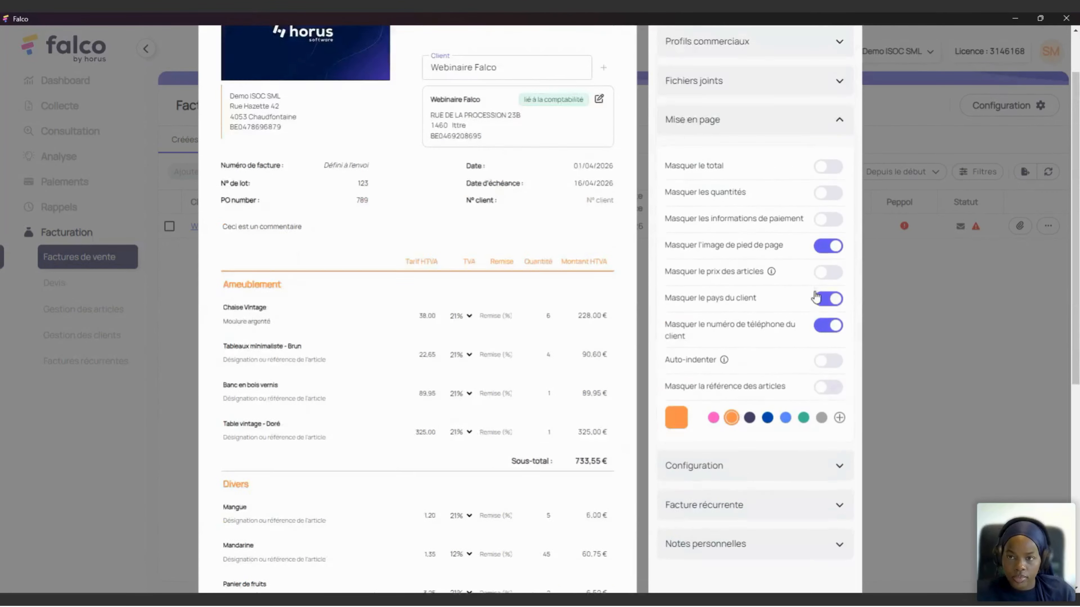
pyautogui.click(833, 134)
# Step: Set Régime TVA to Cocontractant and check the 0% lines and autoliquidation legal notice
pyautogui.click(745, 173)
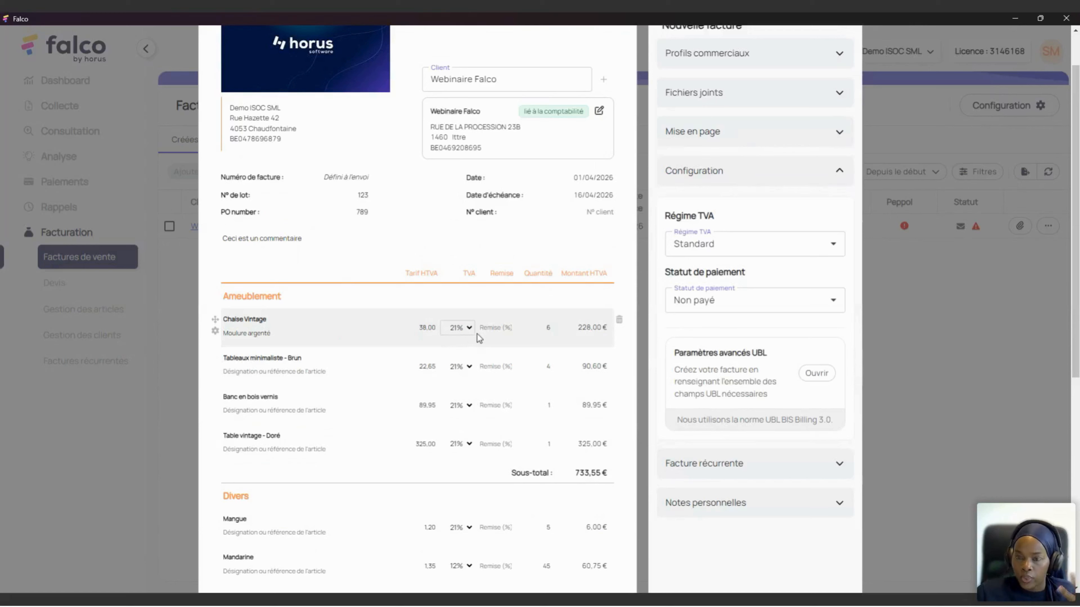
pyautogui.click(732, 244)
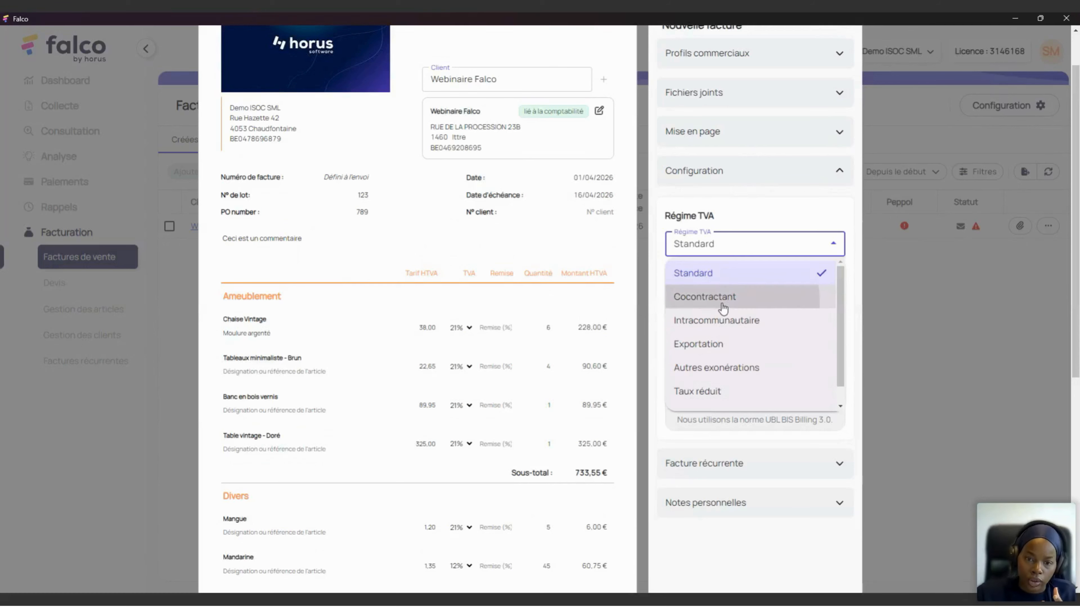
pyautogui.click(723, 297)
pyautogui.scroll(-1, 468, 344)
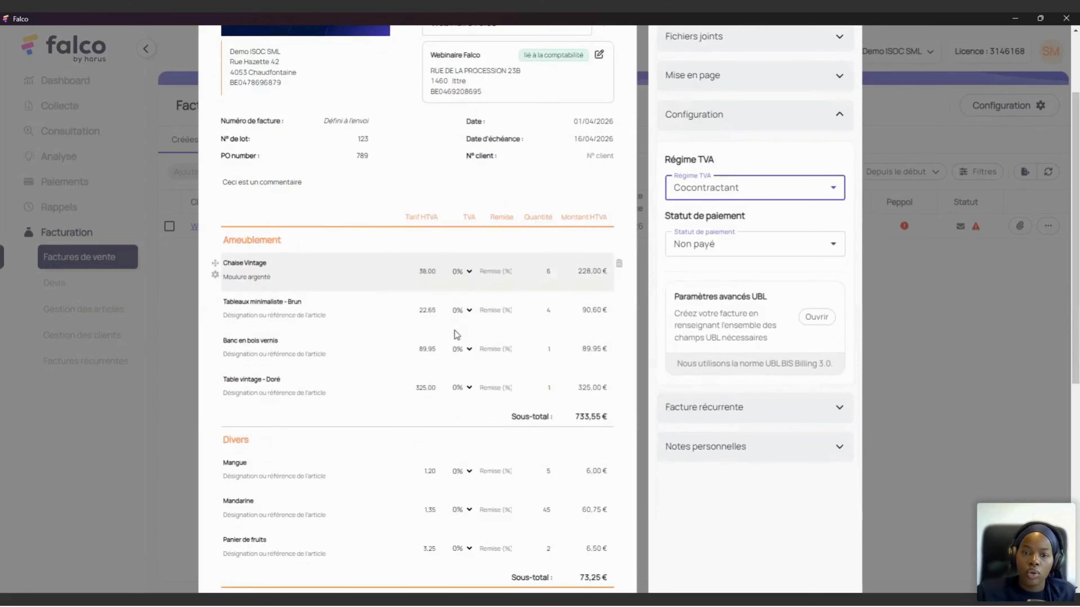
pyautogui.click(460, 273)
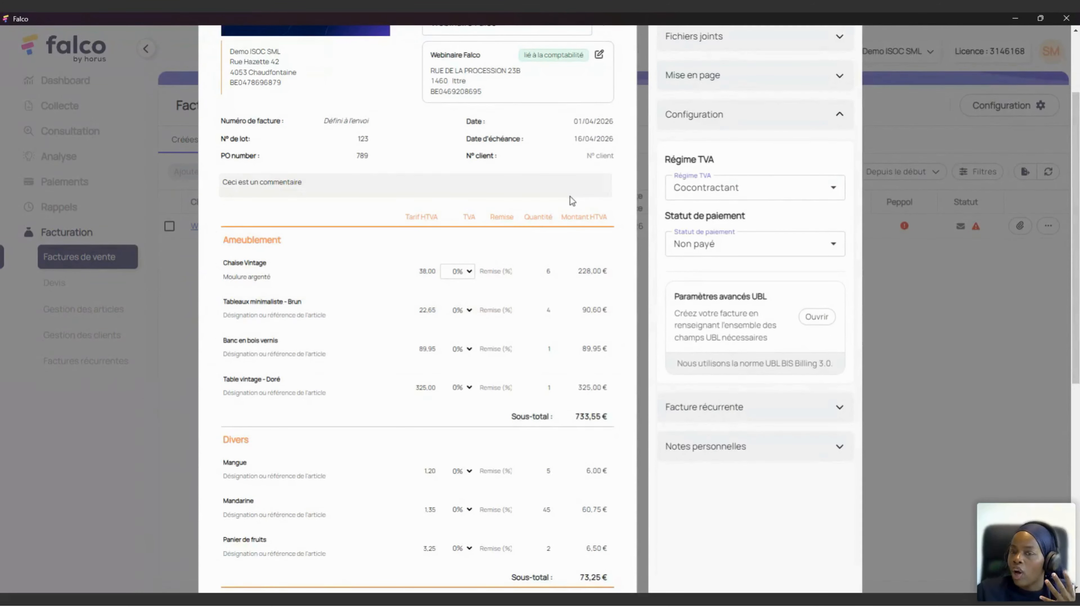
pyautogui.scroll(-5, 569, 197)
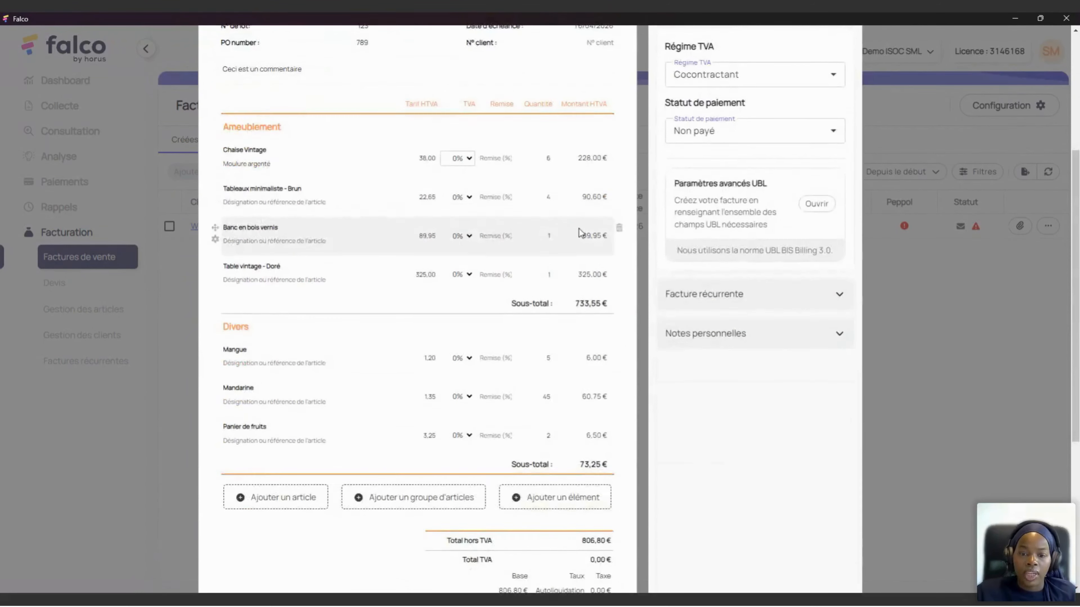
pyautogui.scroll(-4, 581, 241)
pyautogui.moveTo(444, 388); pyautogui.dragTo(615, 469)
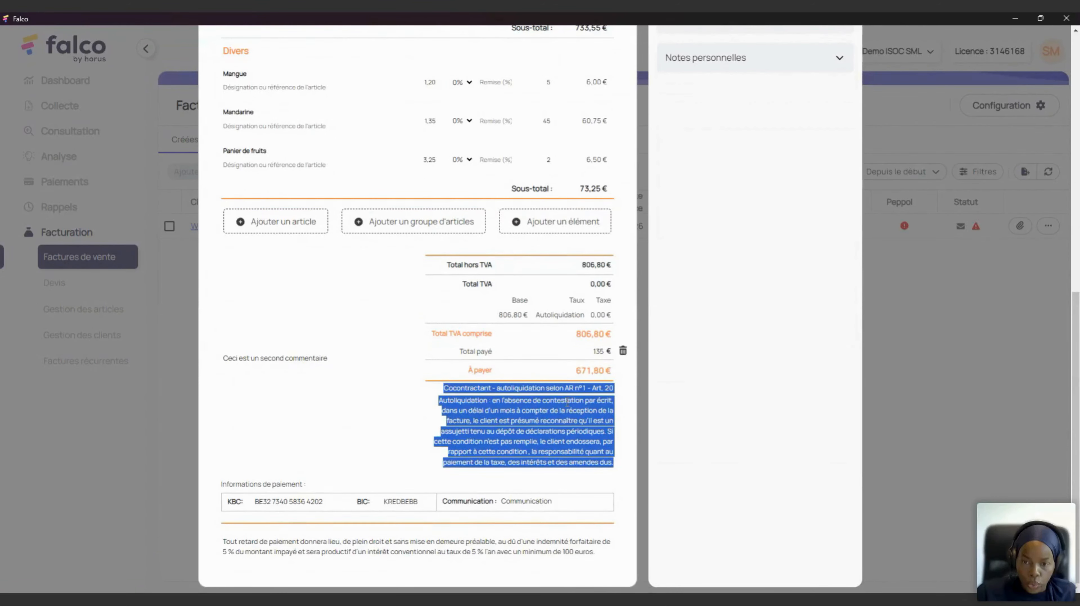
pyautogui.scroll(9, 542, 204)
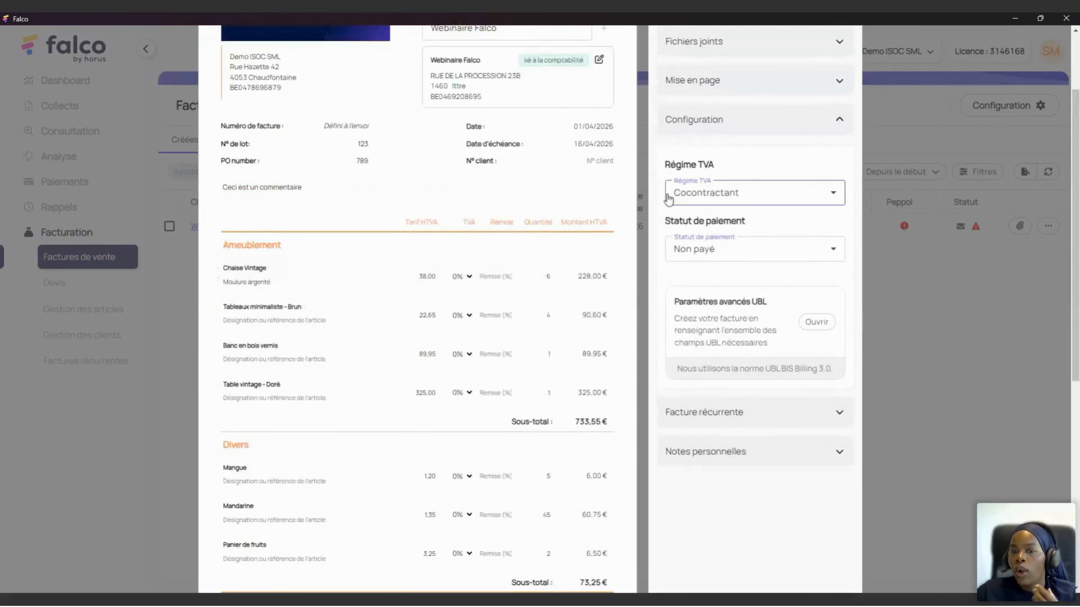
# Step: Choose Autres exonérations as the VAT regime with the legal text 'Franchise de TVA'
pyautogui.click(686, 200)
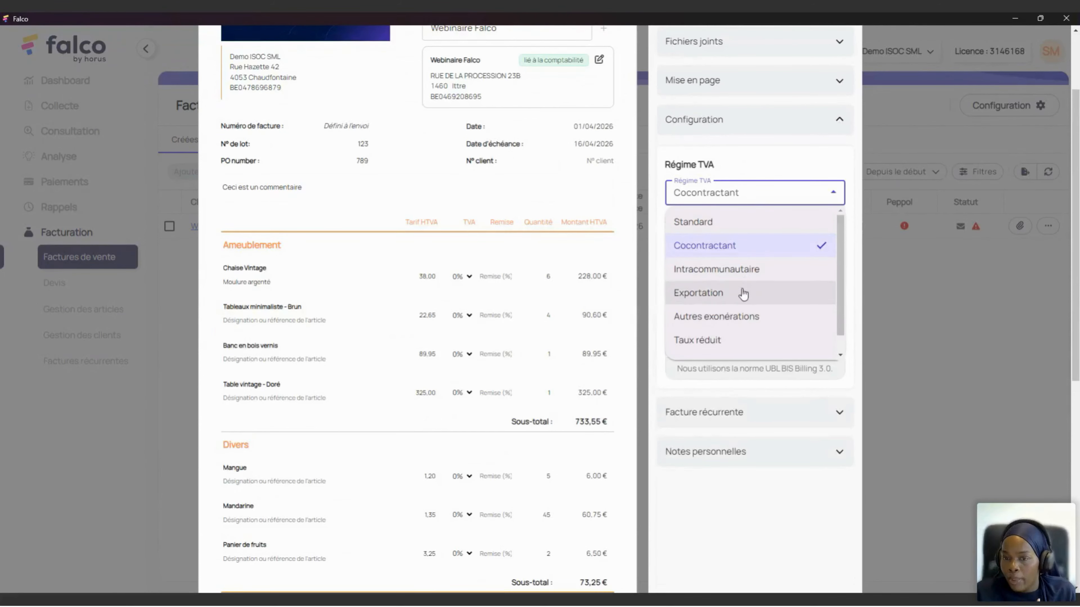
pyautogui.click(710, 322)
pyautogui.scroll(-6, 563, 299)
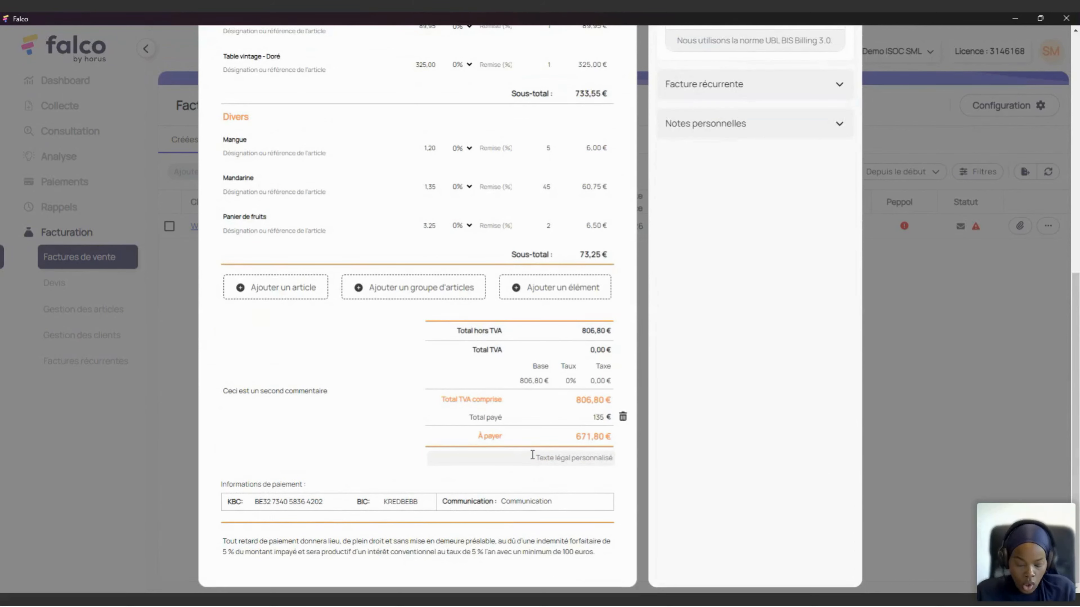
pyautogui.write('Franchi')
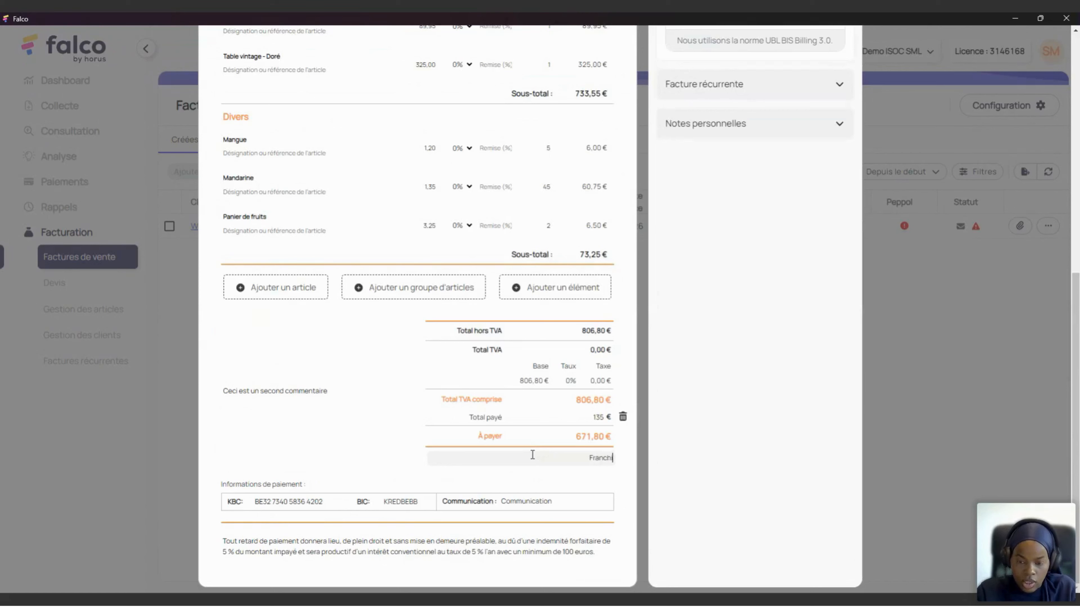
pyautogui.write('se de TVA')
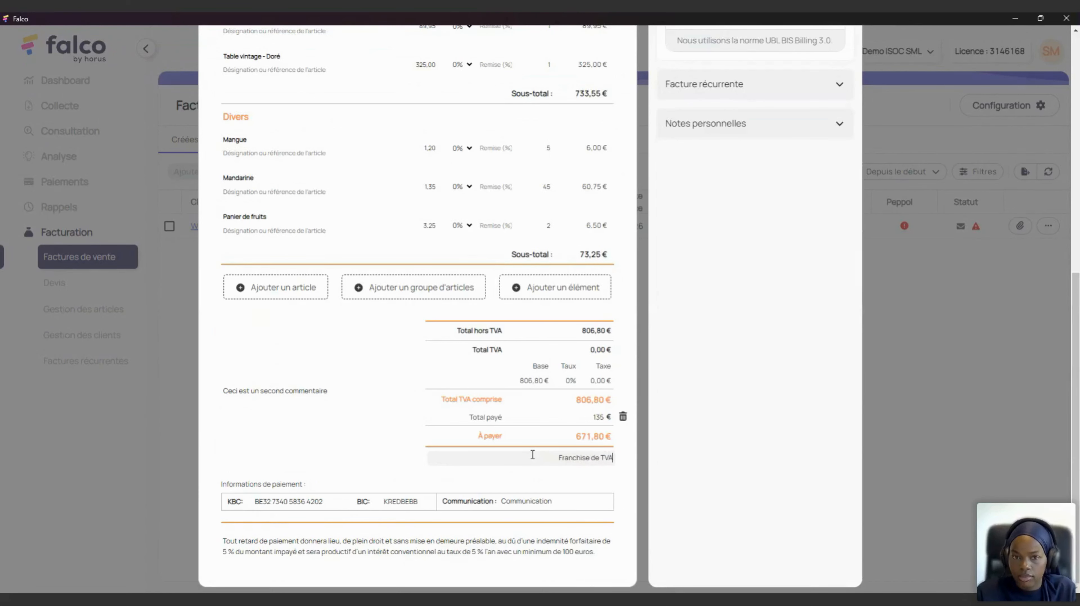
pyautogui.scroll(4, 696, 241)
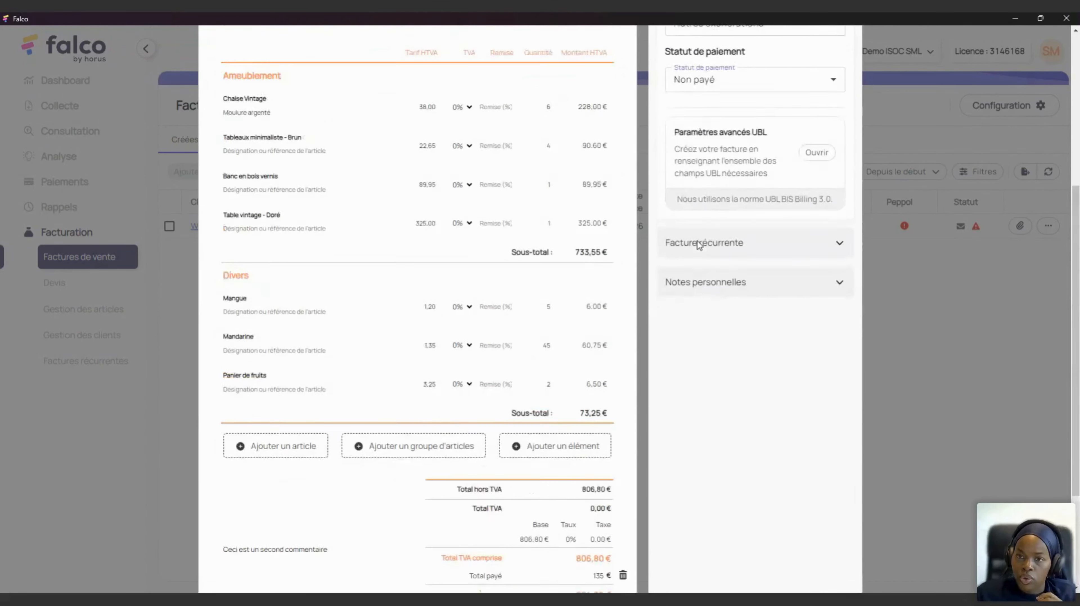
pyautogui.scroll(3, 749, 130)
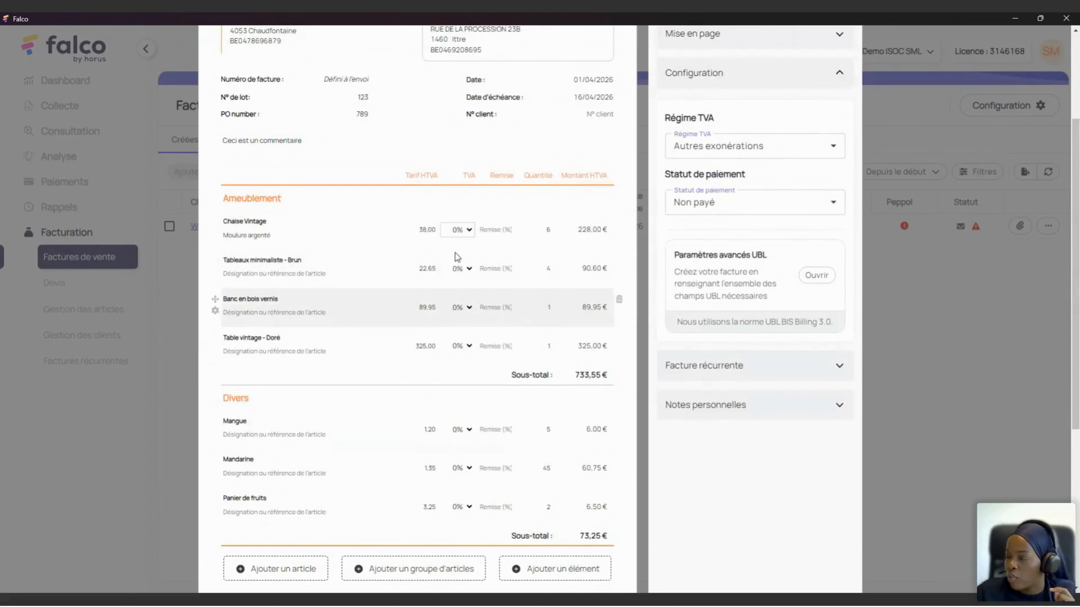
# Step: Try the Exportation regime, then switch the VAT regime back to Standard at 21%
pyautogui.click(755, 162)
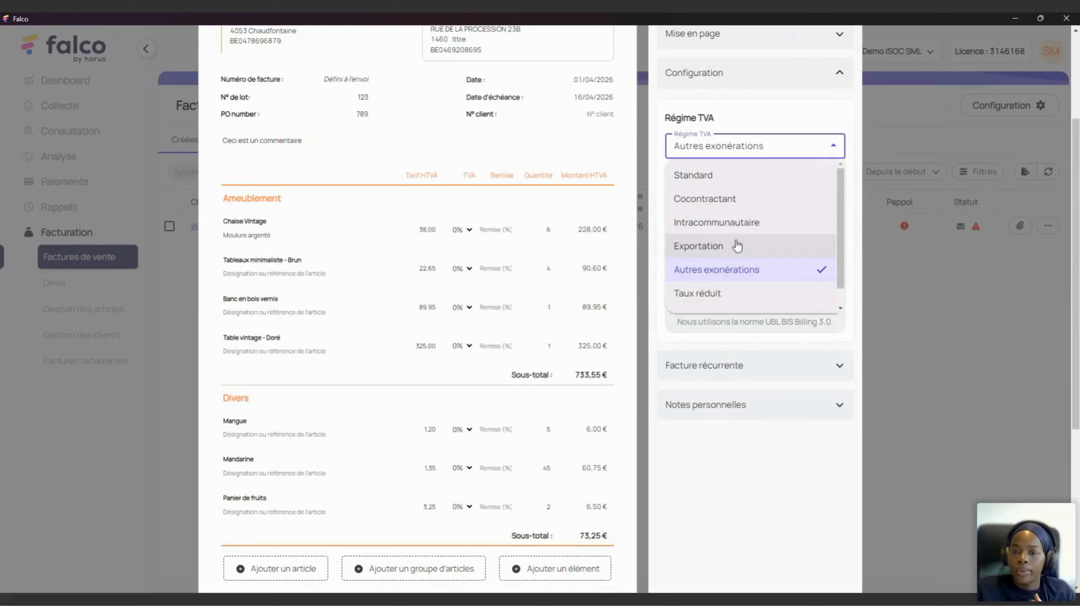
pyautogui.click(737, 245)
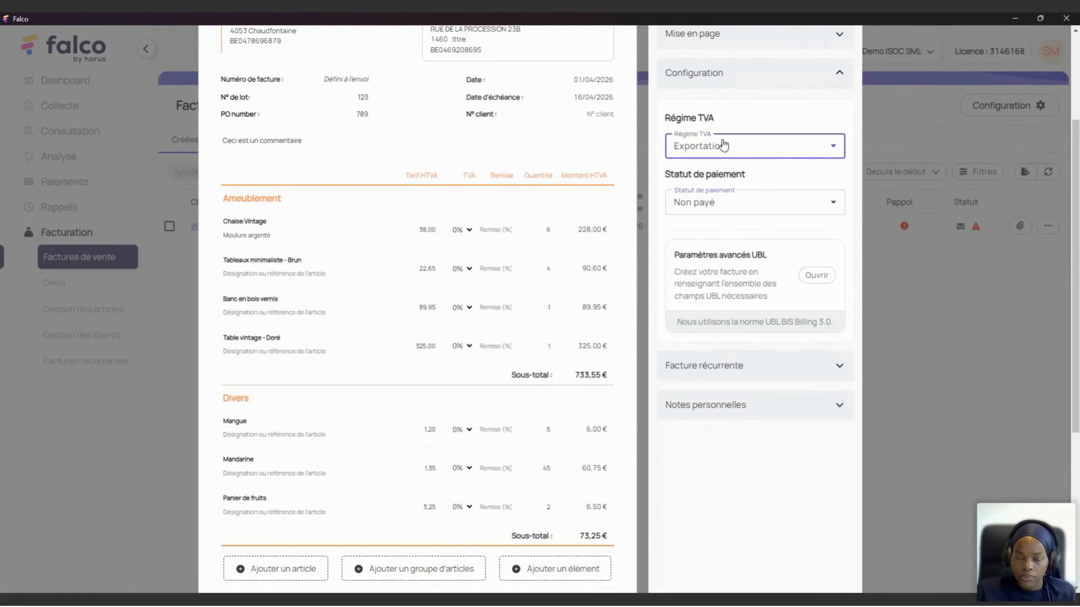
pyautogui.click(724, 145)
pyautogui.click(740, 179)
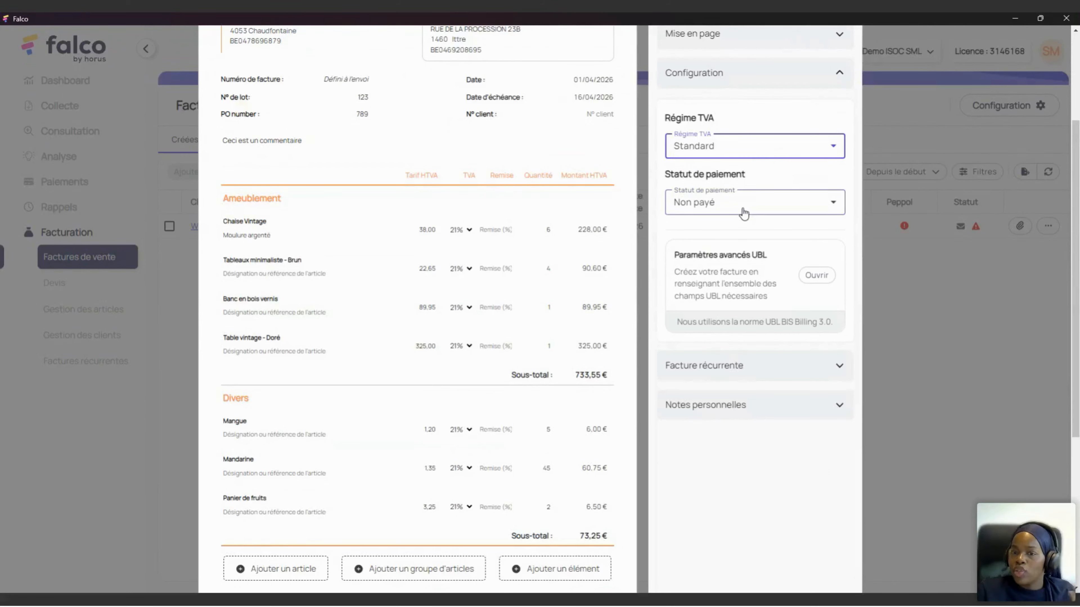
# Step: Keep the payment status as Non payé and glance at the recurring invoice settings
pyautogui.scroll(-5, 589, 237)
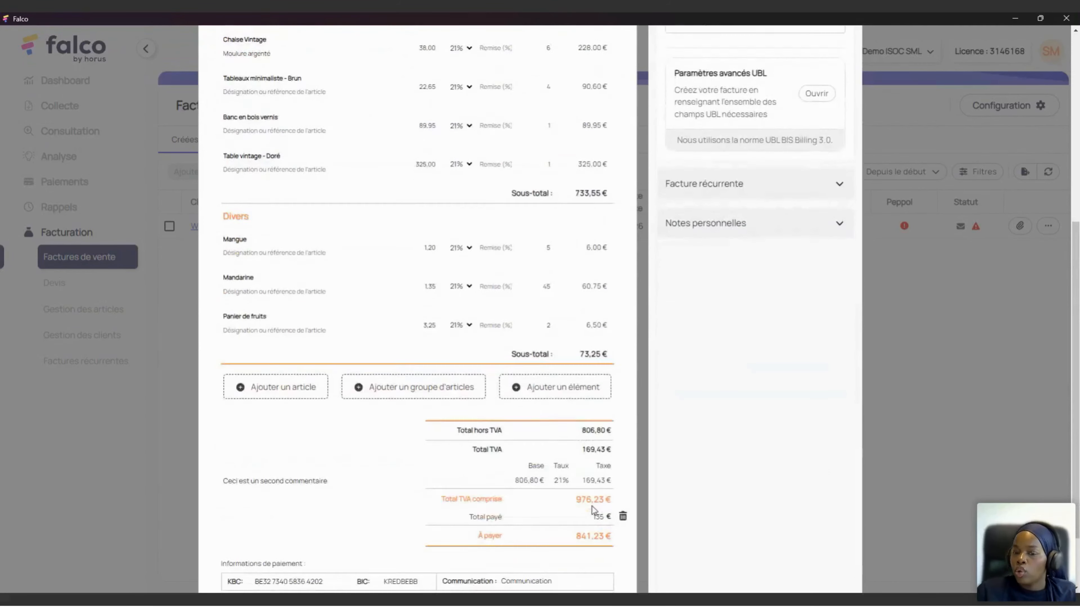
pyautogui.scroll(-2, 594, 510)
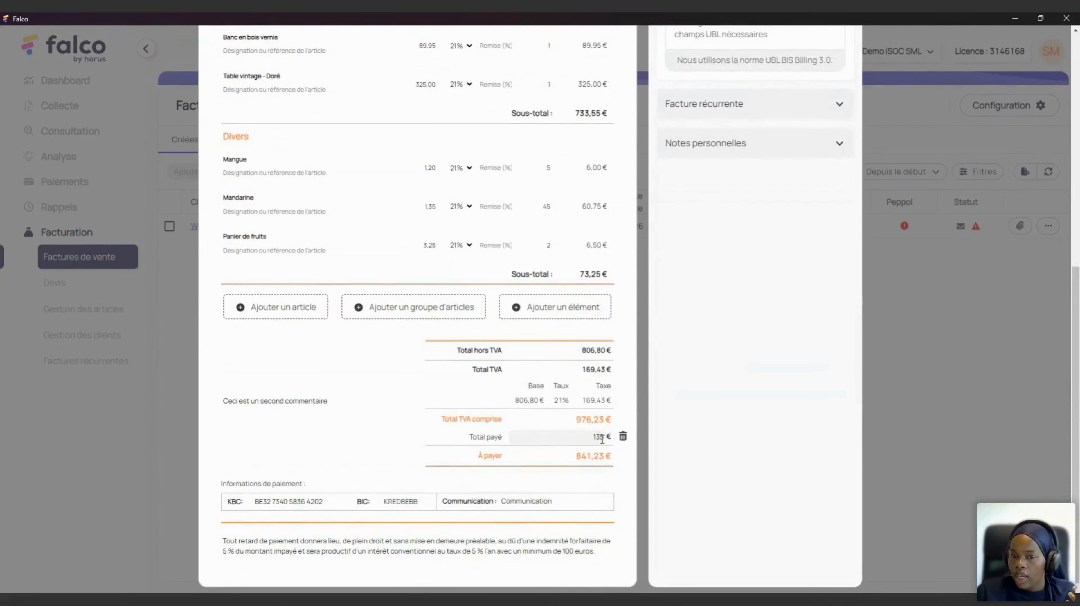
pyautogui.scroll(9, 601, 439)
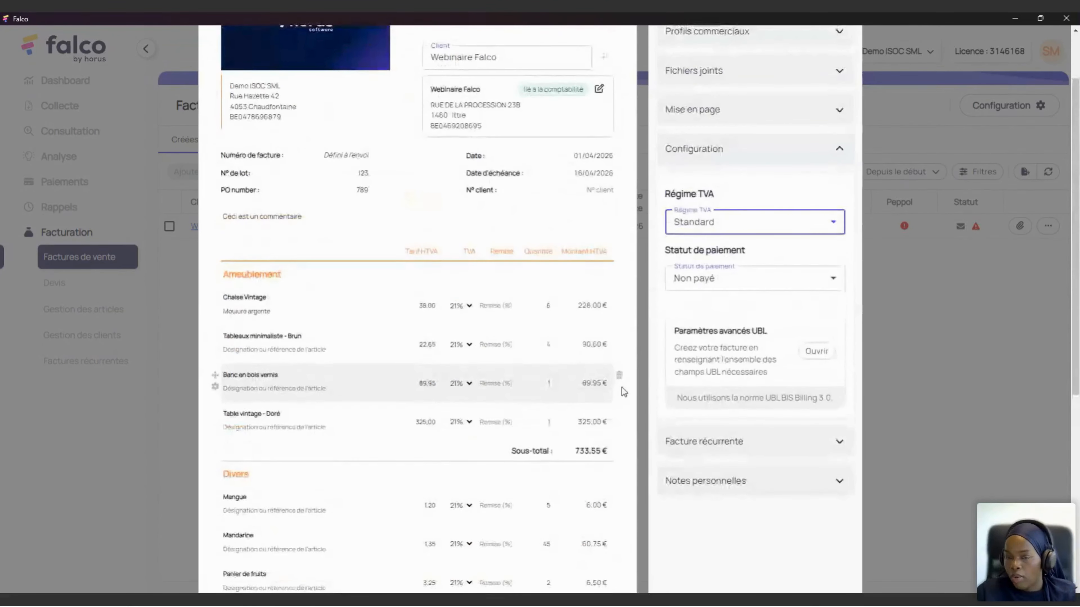
pyautogui.scroll(2, 722, 297)
pyautogui.click(750, 340)
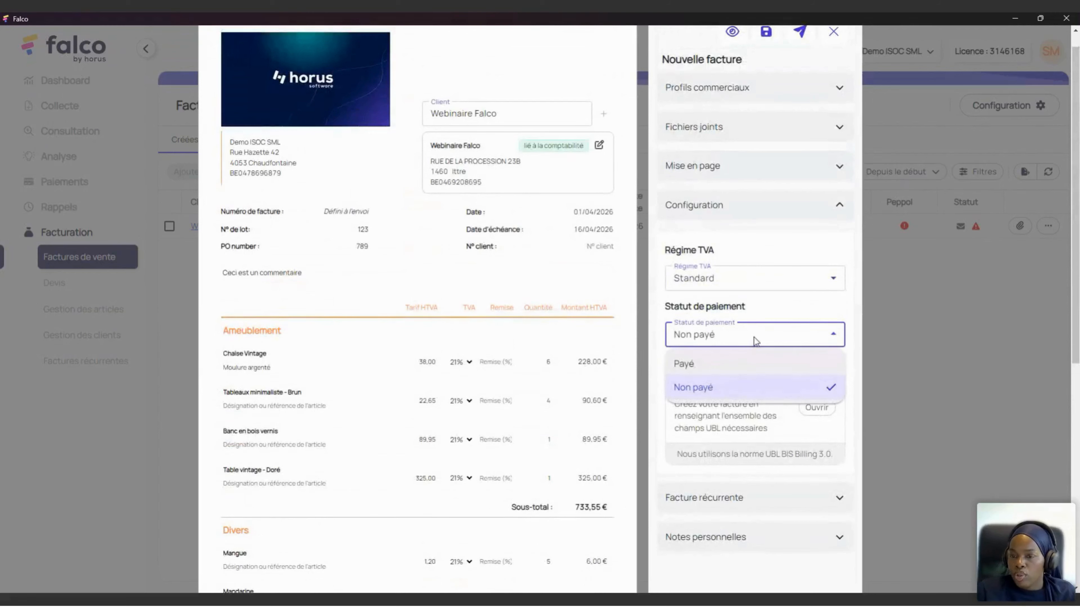
pyautogui.click(754, 340)
pyautogui.scroll(-1, 708, 376)
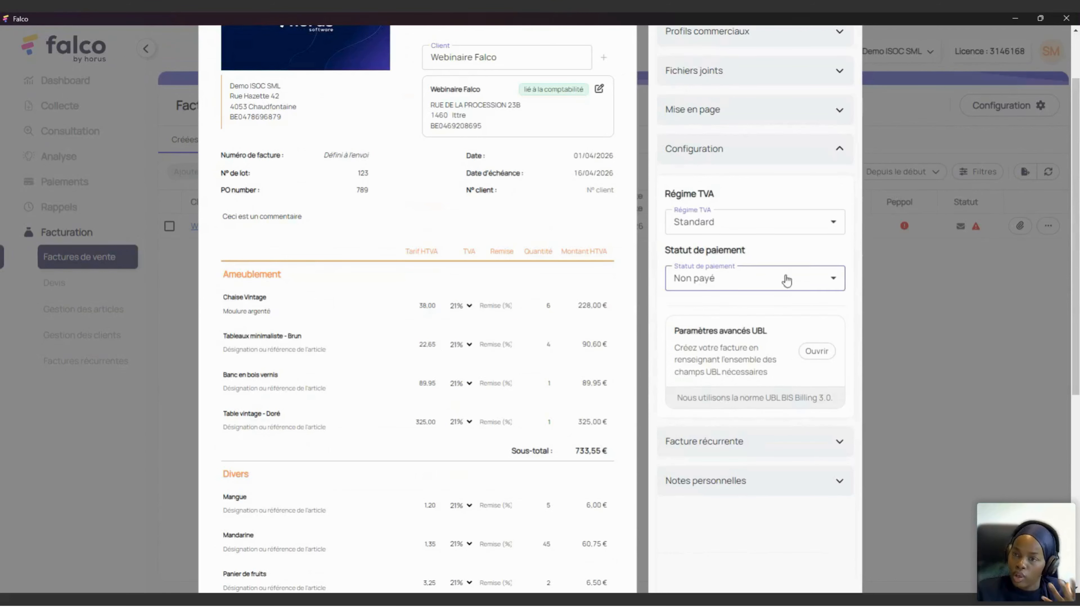
pyautogui.click(786, 148)
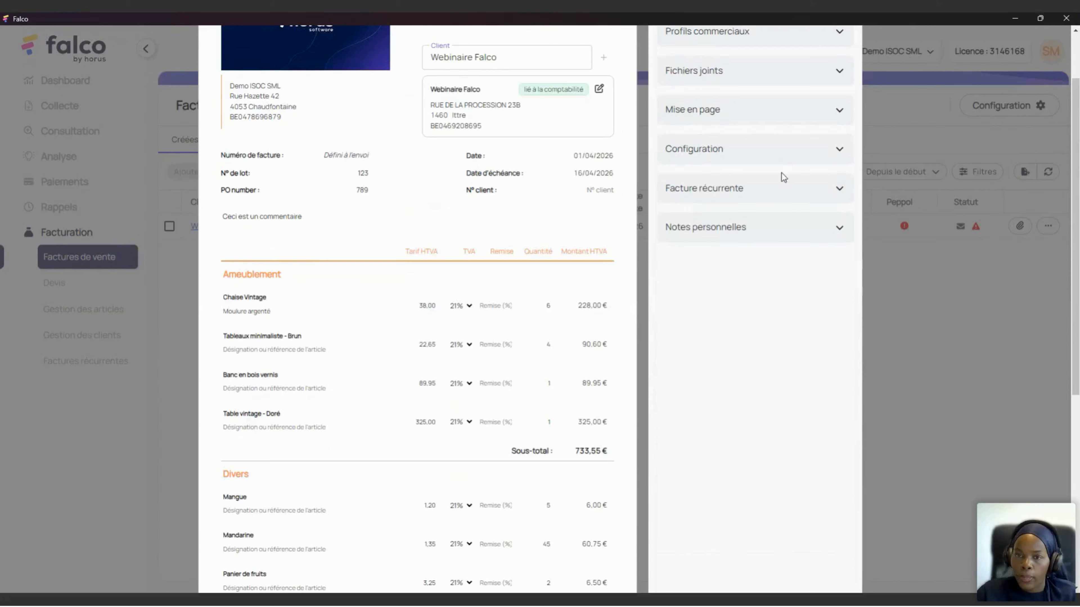
pyautogui.click(761, 199)
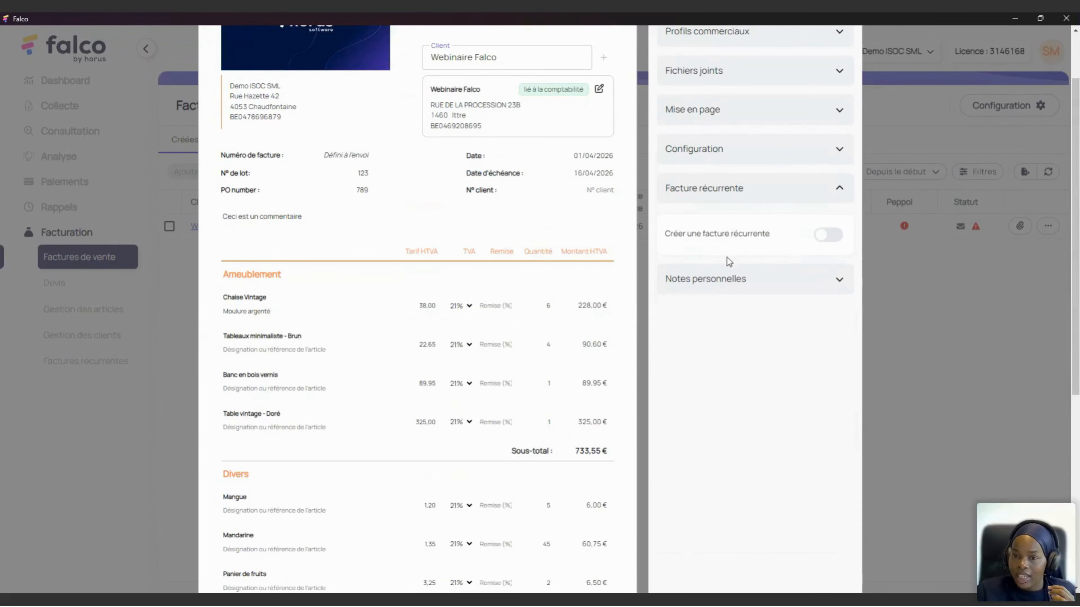
pyautogui.click(798, 191)
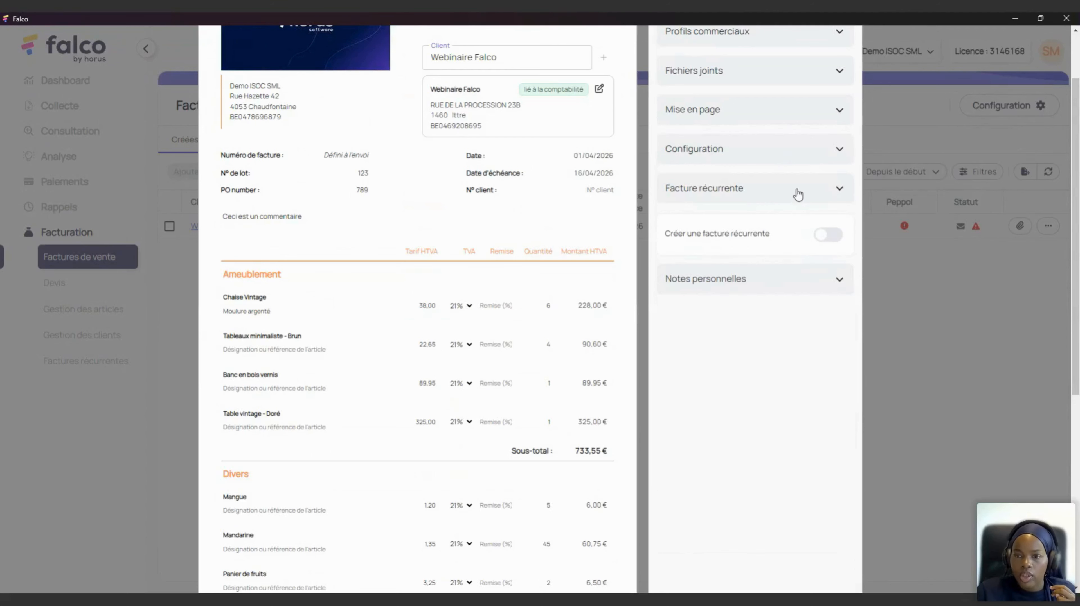
# Step: Write the personal note 'CE CLIENT AIME LE ROSE' and collapse Notes personnelles
pyautogui.click(768, 232)
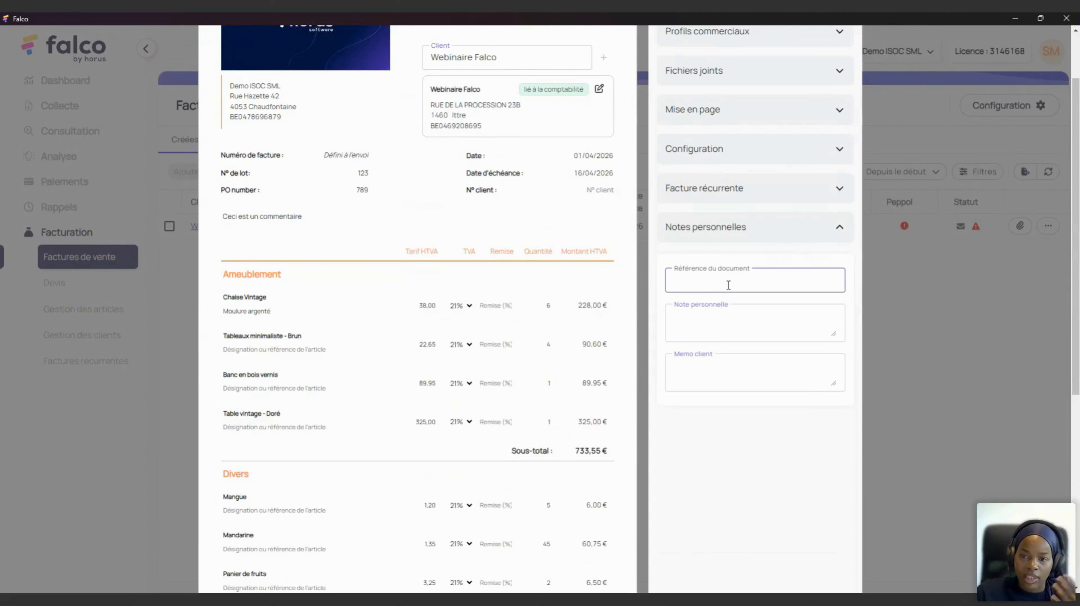
pyautogui.click(719, 320)
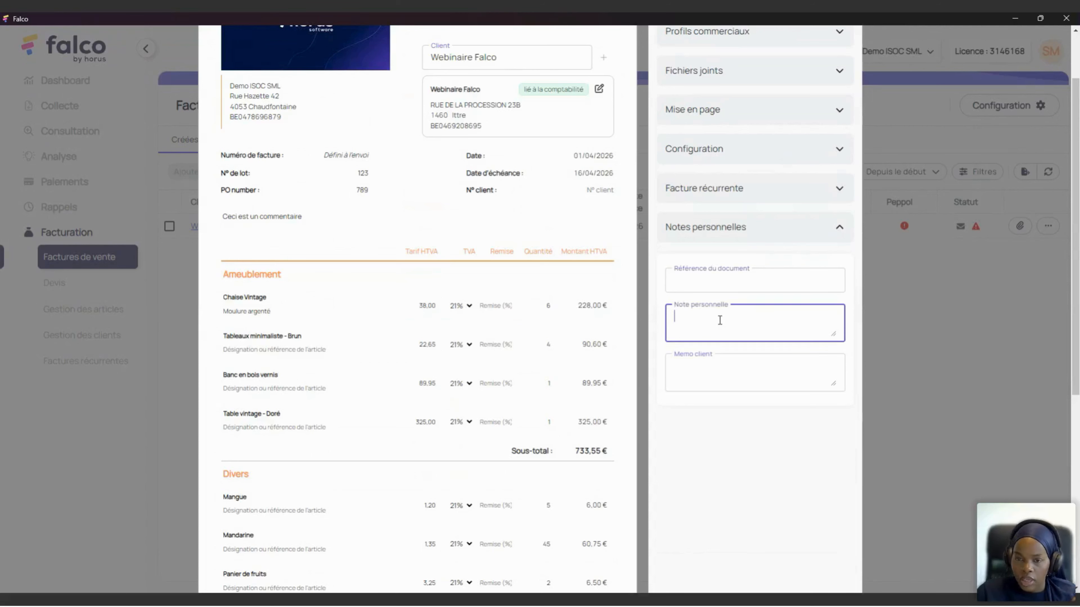
pyautogui.write('C')
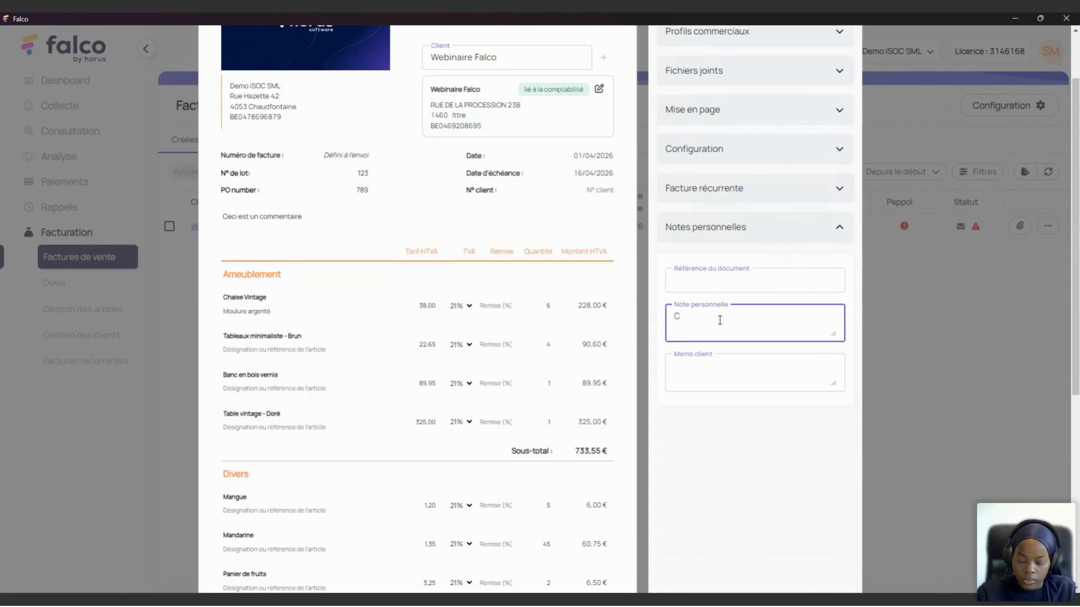
pyautogui.write('E CLIENT PAYE')
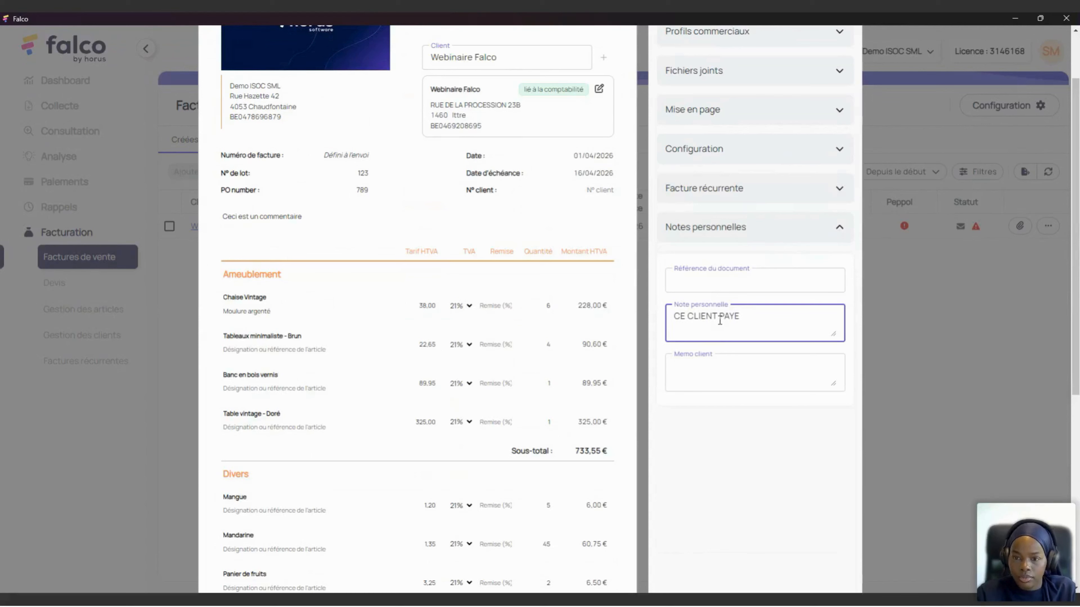
pyautogui.press('BackSpace')
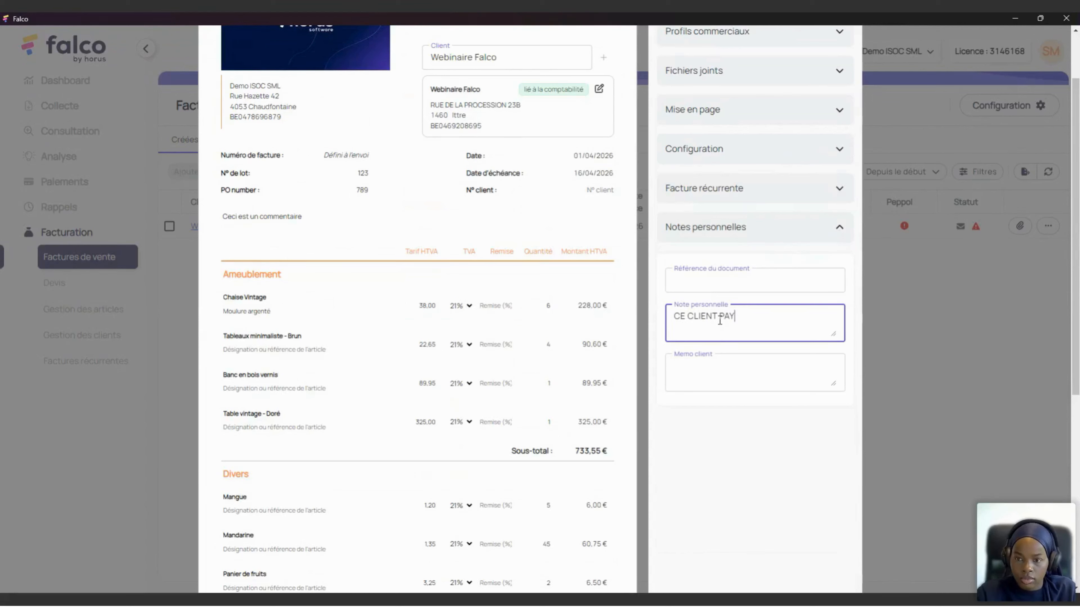
pyautogui.press('BackSpace')
pyautogui.press('BackSpace')
pyautogui.press('BackSpace')
pyautogui.press('BackSpace')
pyautogui.press('BackSpace')
pyautogui.press('BackSpace')
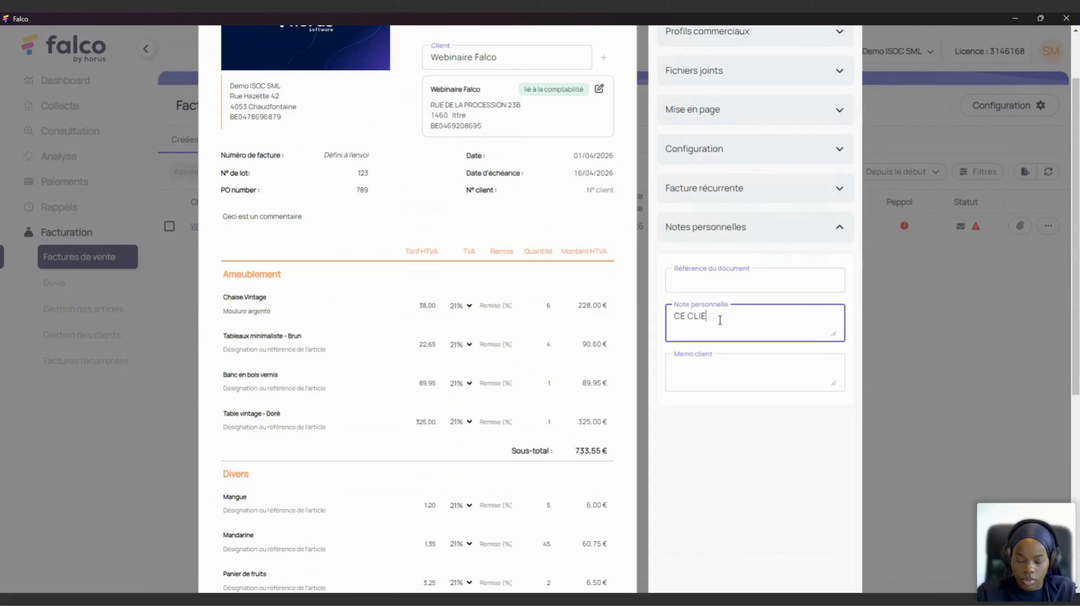
pyautogui.write('NT')
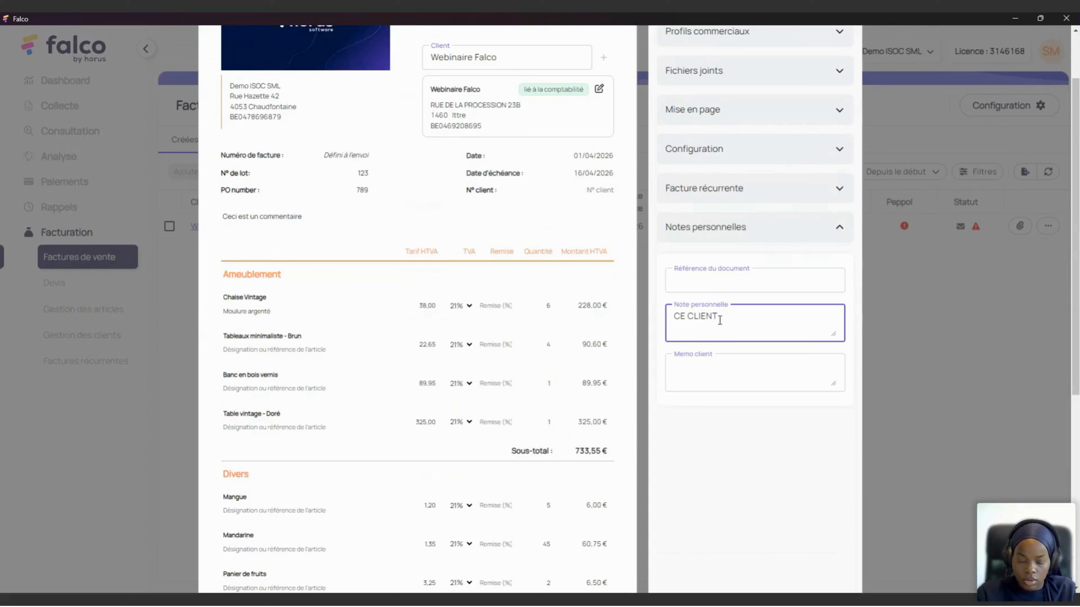
pyautogui.write(' AIME ROSE')
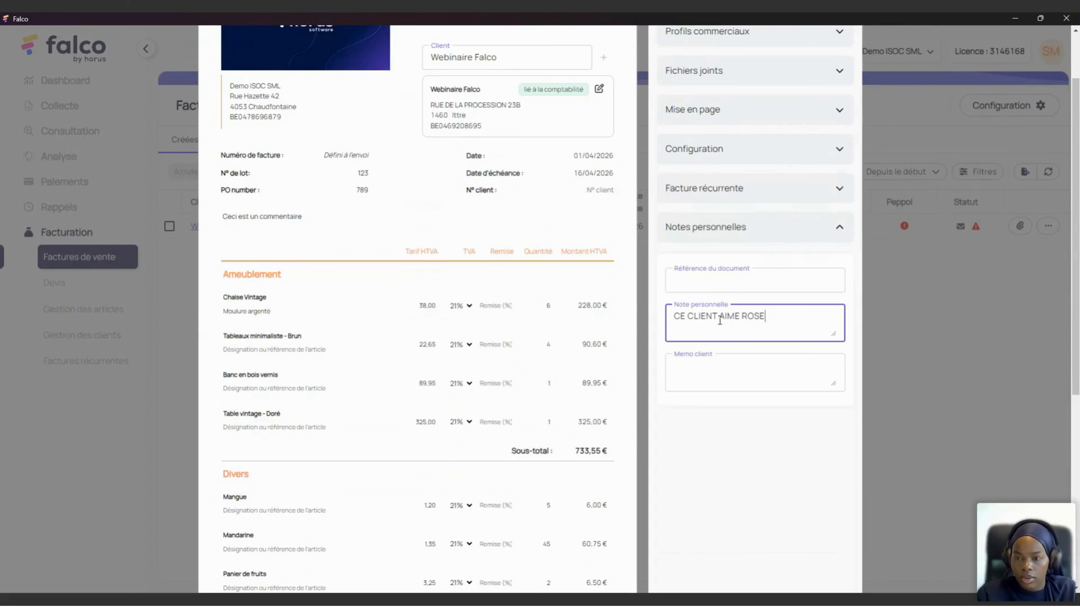
pyautogui.click(746, 319)
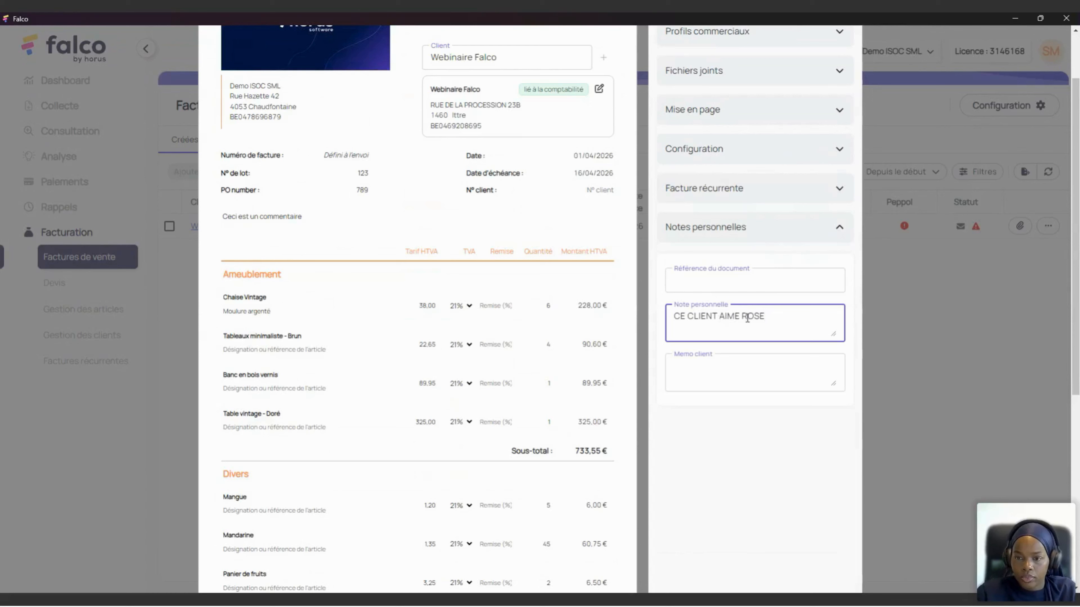
pyautogui.click(745, 319)
pyautogui.write('LE')
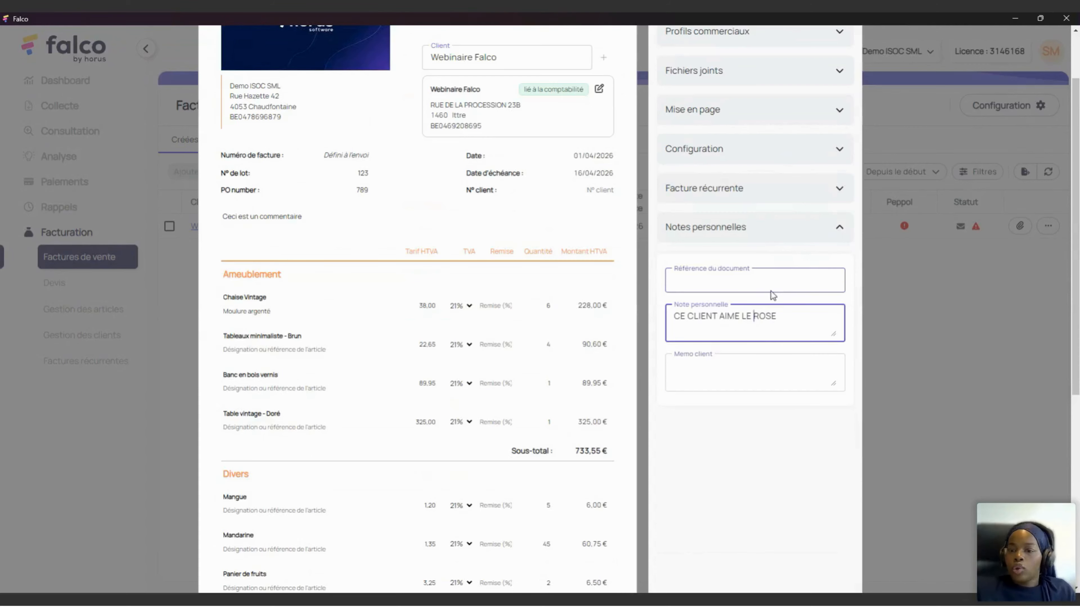
pyautogui.scroll(-3, 795, 290)
pyautogui.scroll(5, 787, 227)
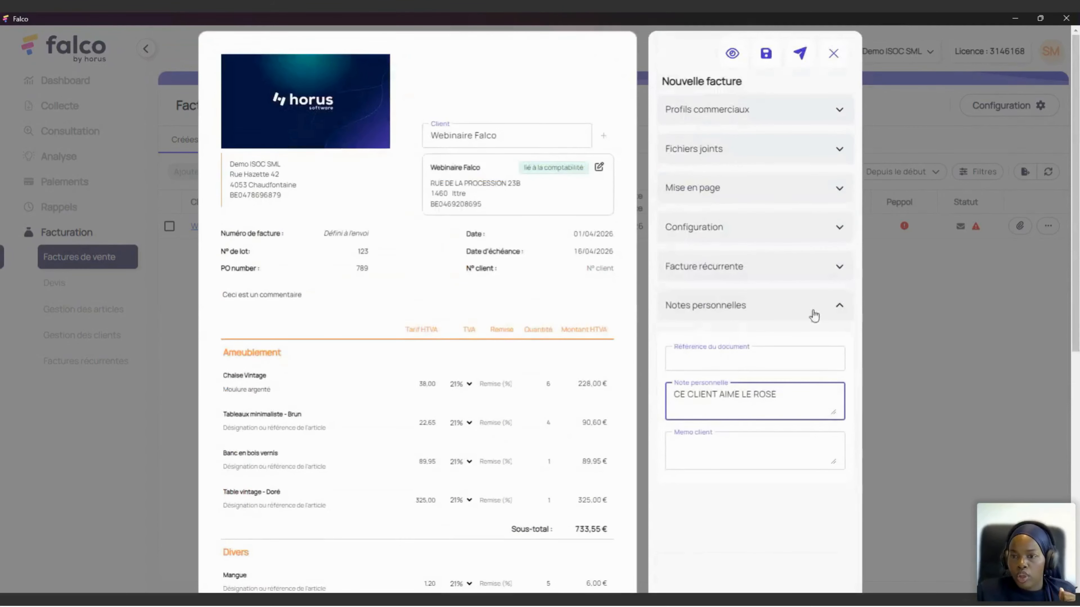
pyautogui.click(818, 318)
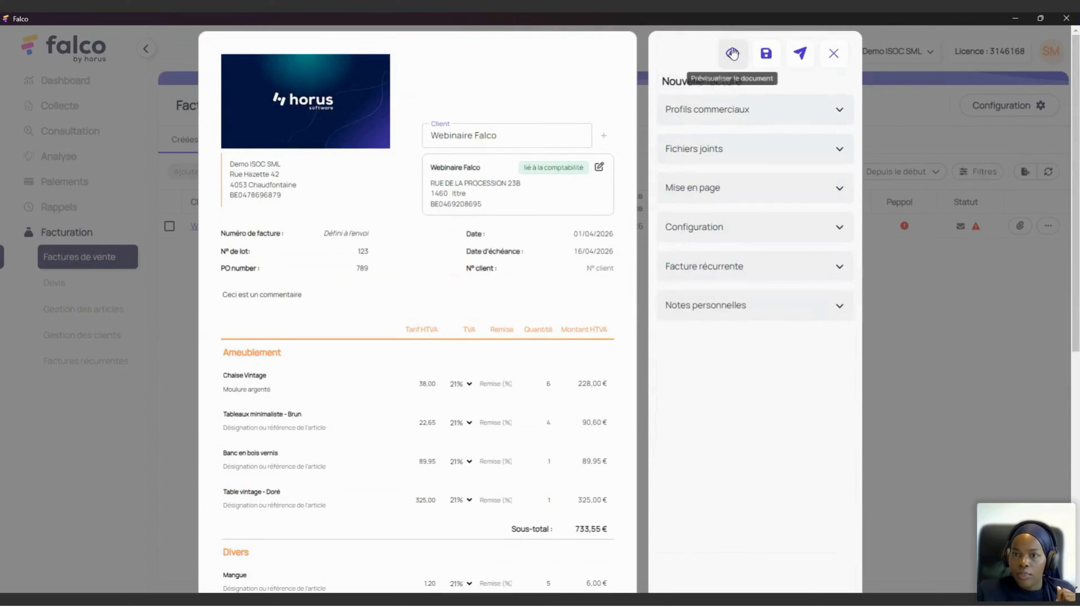
# Step: Preview both pages of the invoice, then save it as a Brouillon draft at 976,23 €
pyautogui.click(728, 59)
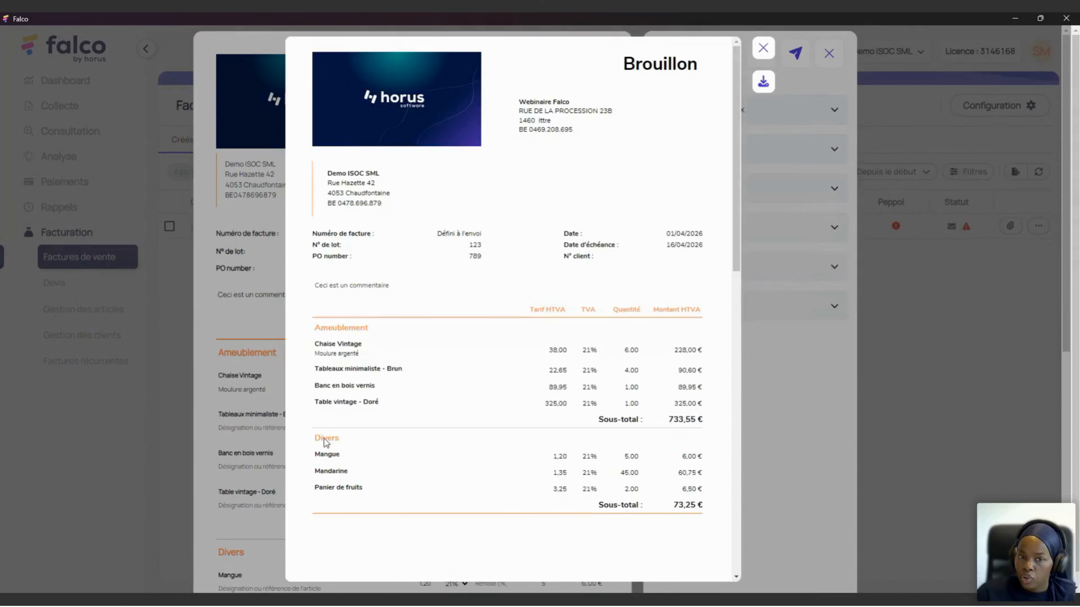
pyautogui.scroll(-10, 499, 342)
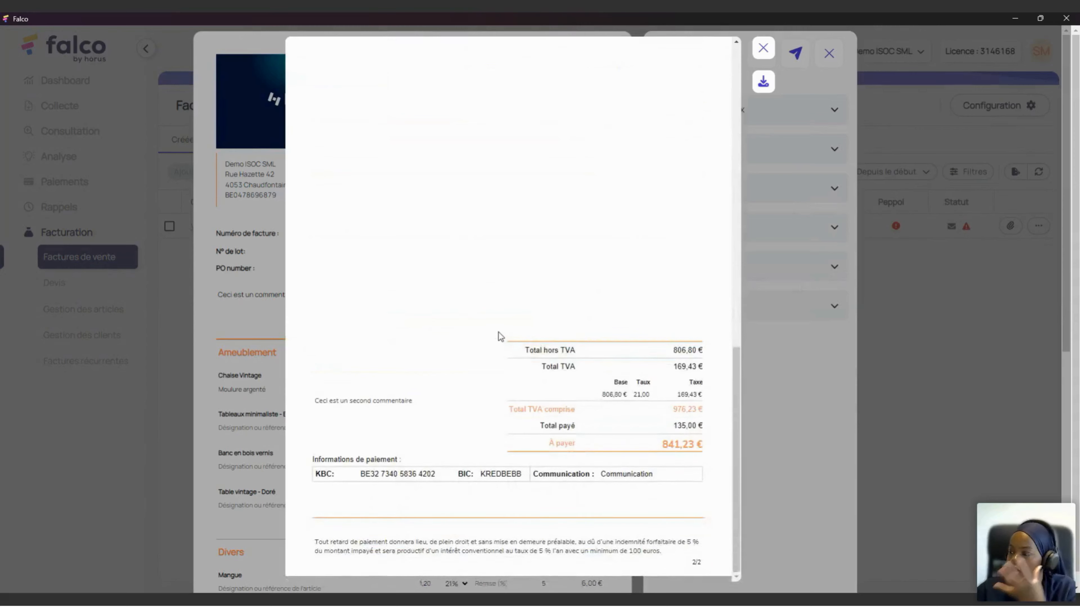
pyautogui.scroll(10, 497, 330)
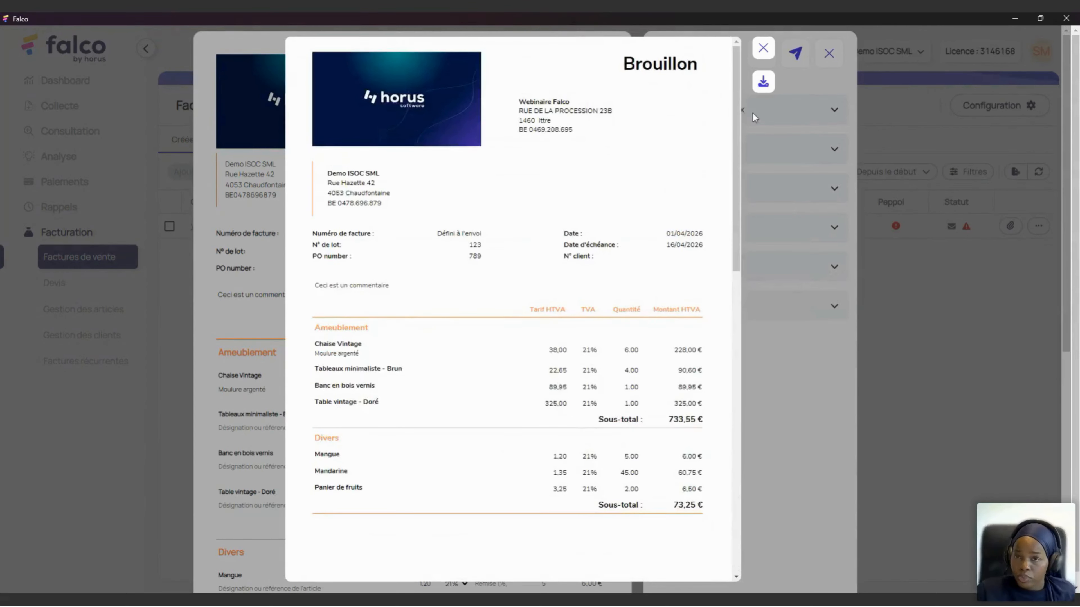
pyautogui.click(762, 49)
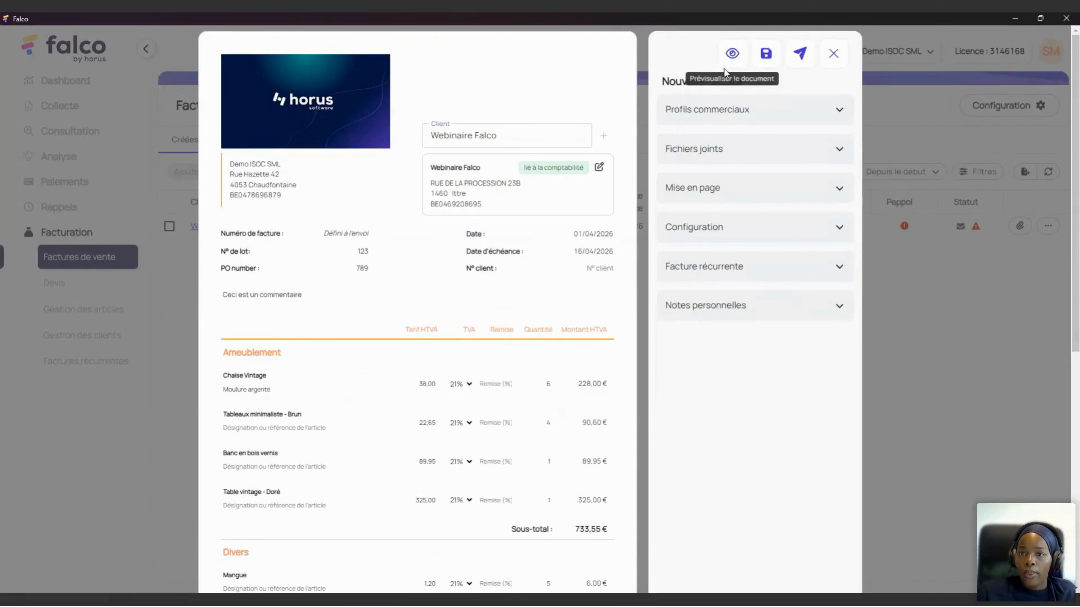
pyautogui.click(764, 62)
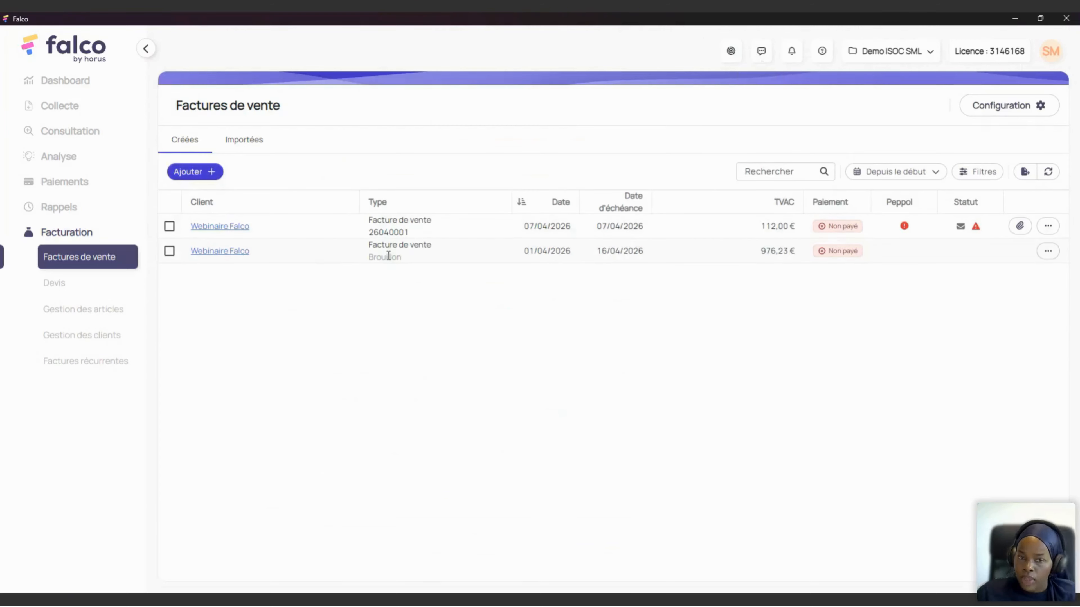
# Step: Highlight the Brouillon status of the new Webinaire Falco draft and open its row actions menu
pyautogui.moveTo(417, 259); pyautogui.dragTo(364, 255)
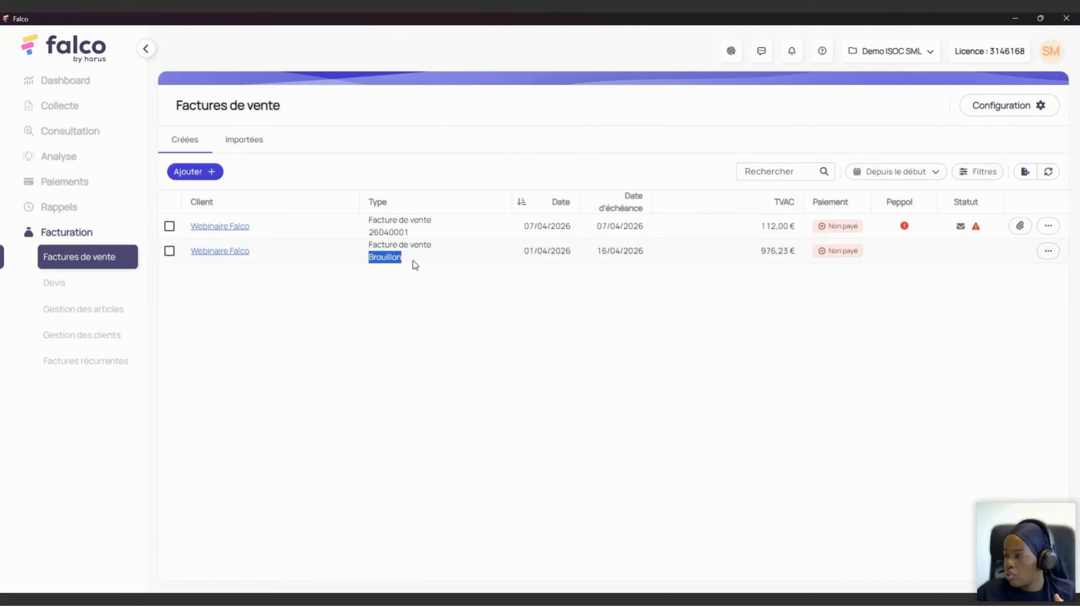
pyautogui.moveTo(370, 259); pyautogui.dragTo(394, 259)
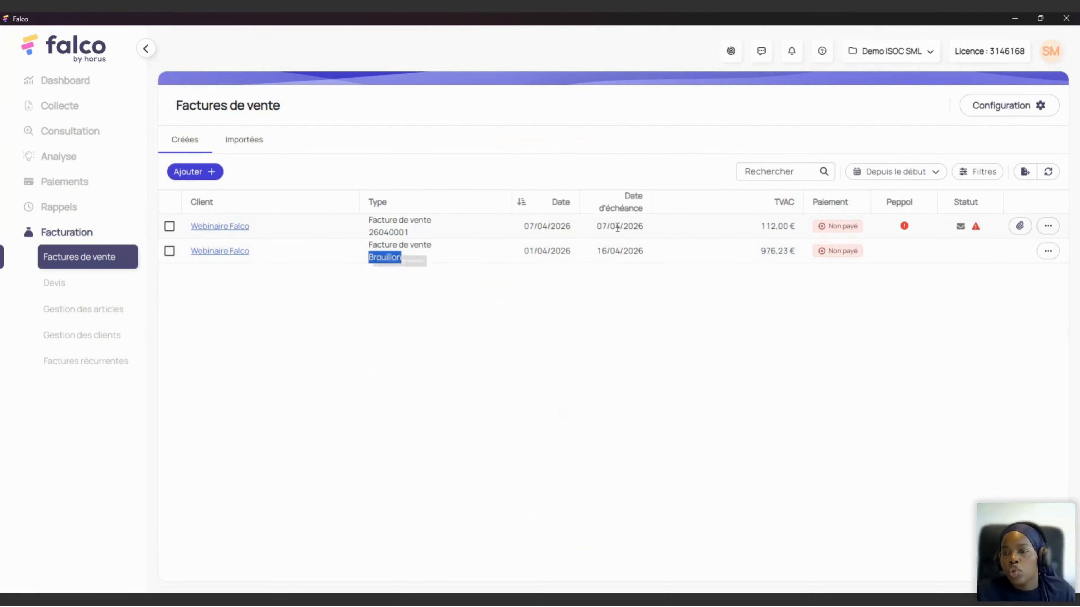
pyautogui.click(1047, 254)
# Step: Reopen the draft with Éditer le document and bring up its sending dialog
pyautogui.click(988, 277)
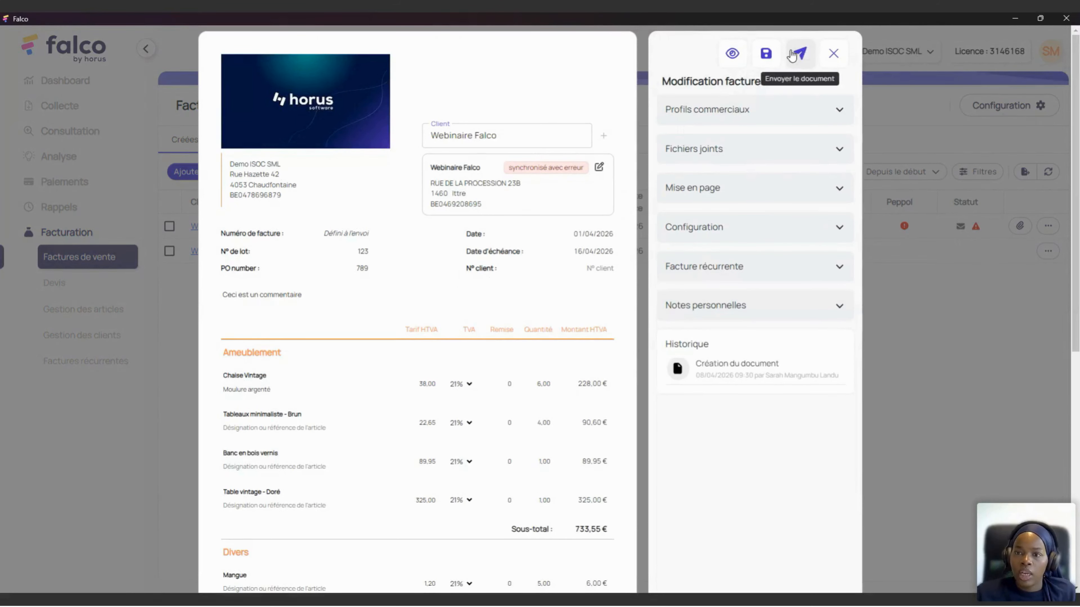
pyautogui.click(799, 53)
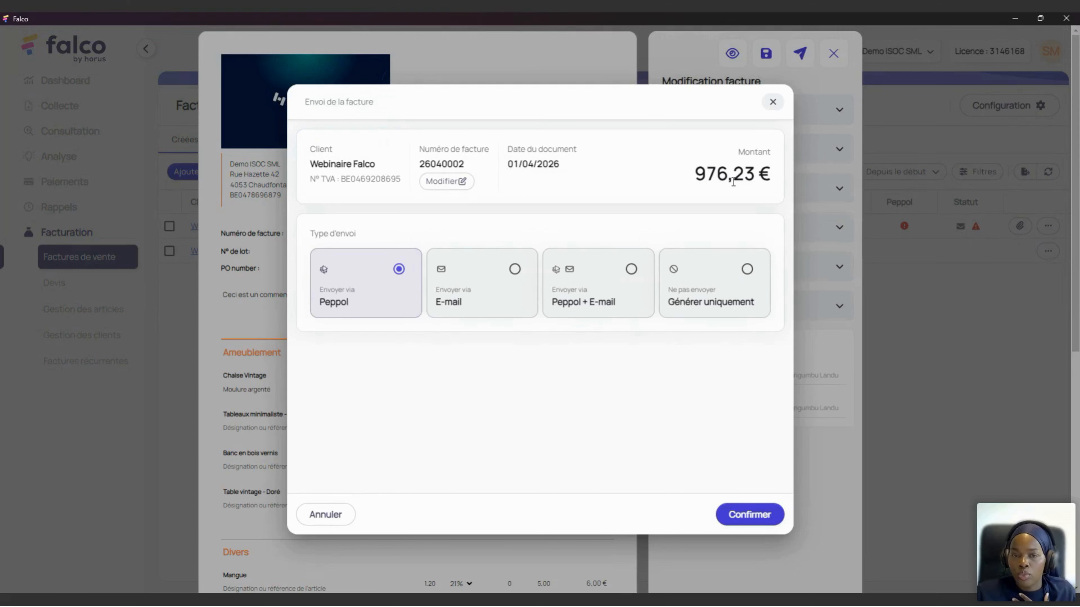
# Step: Change the invoice number from 26040002 to 26040071 and confirm it
pyautogui.click(467, 182)
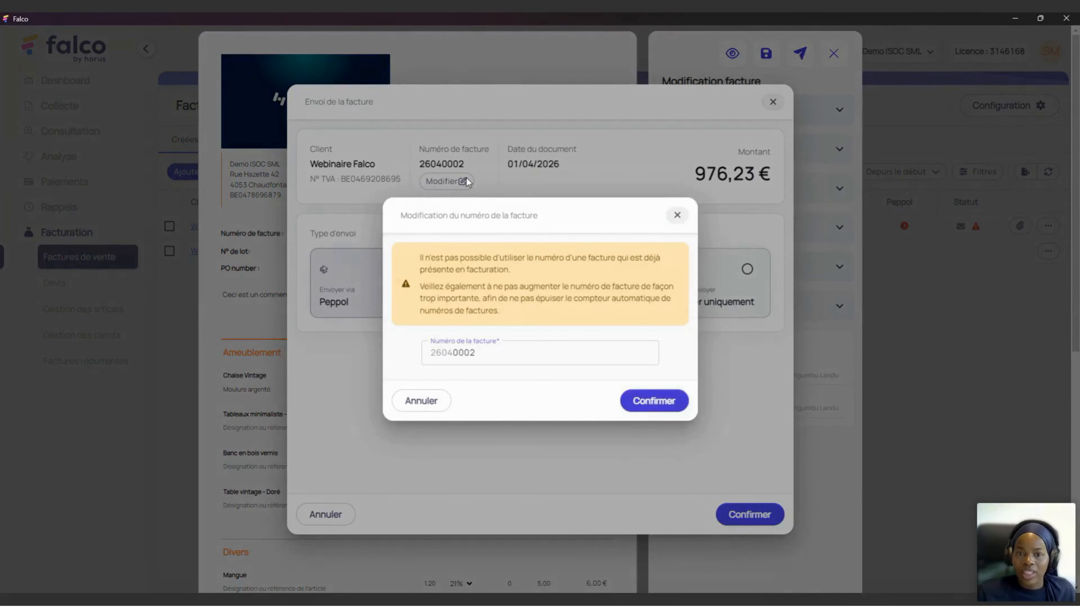
pyautogui.click(504, 354)
pyautogui.press('BackSpace')
pyautogui.press('BackSpace')
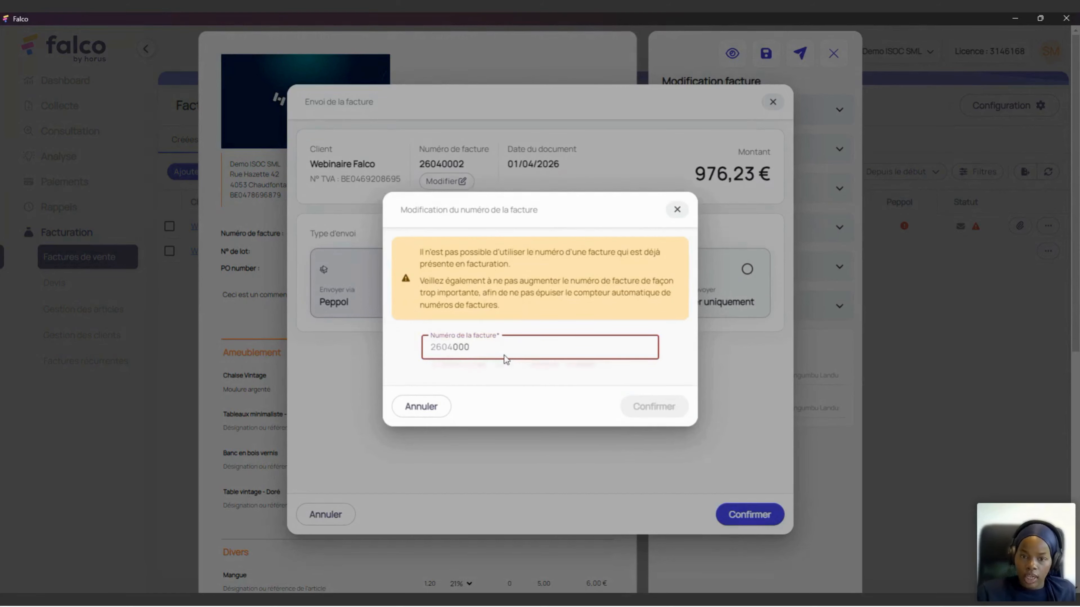
pyautogui.write('71')
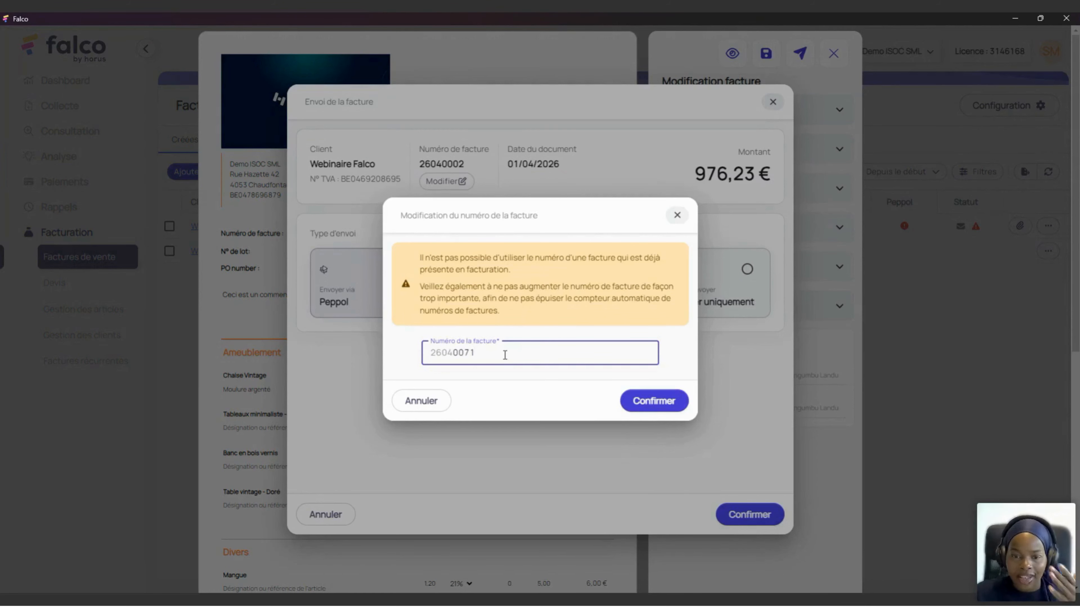
pyautogui.click(633, 392)
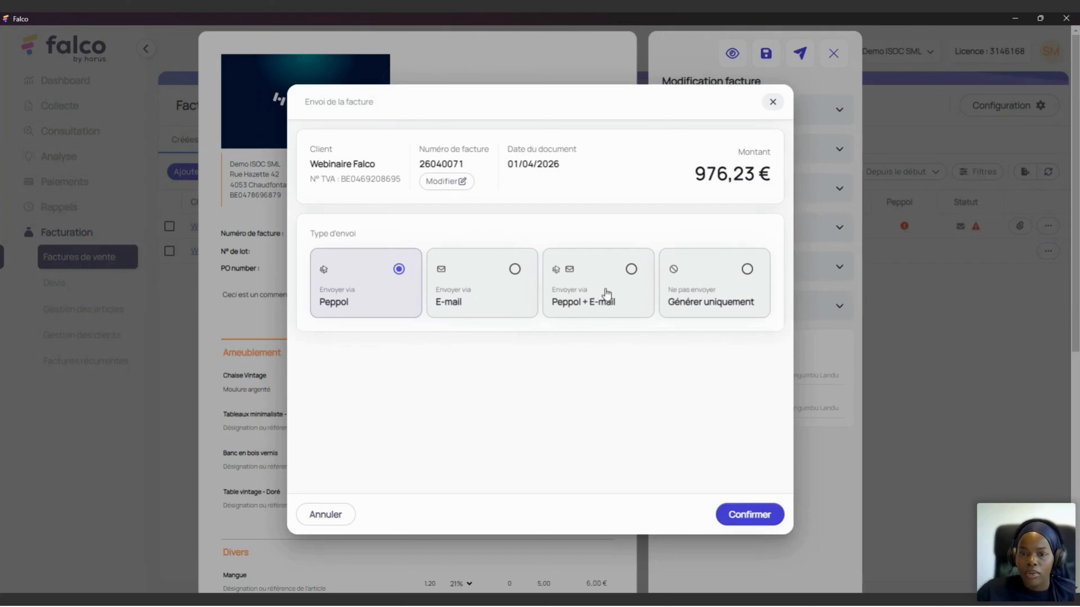
# Step: Choose Peppol + E-mail, enter the sender's e-mail, accept it despite the warning, and confirm sending
pyautogui.click(616, 292)
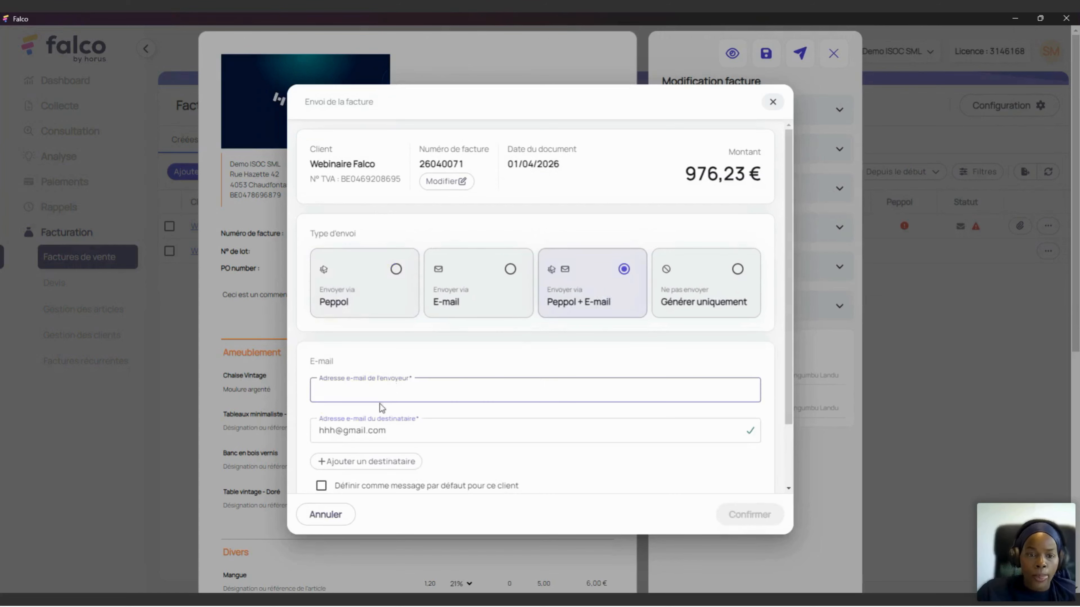
pyautogui.click(403, 394)
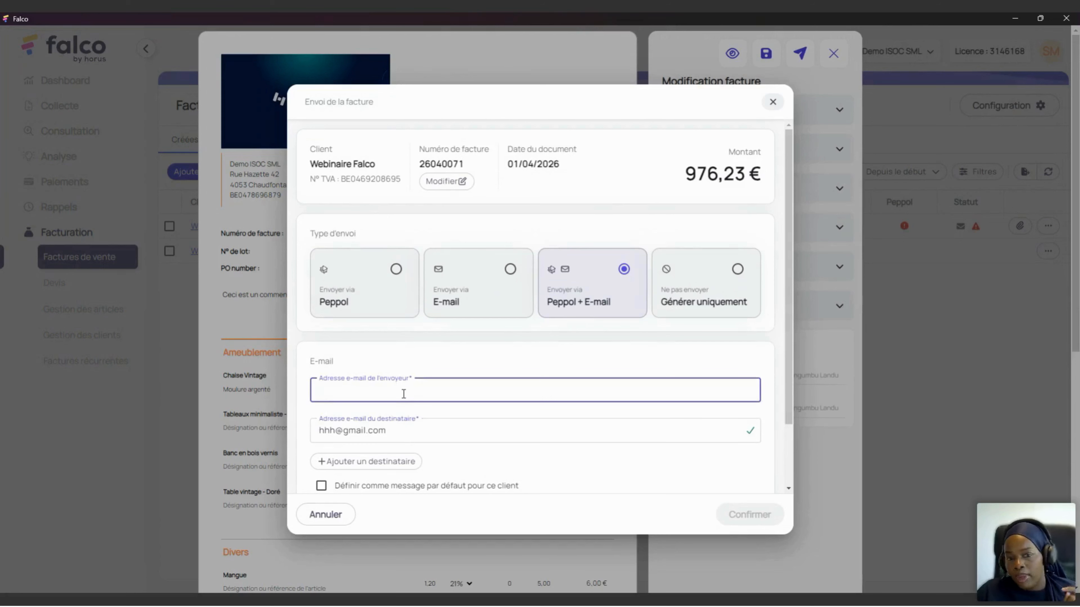
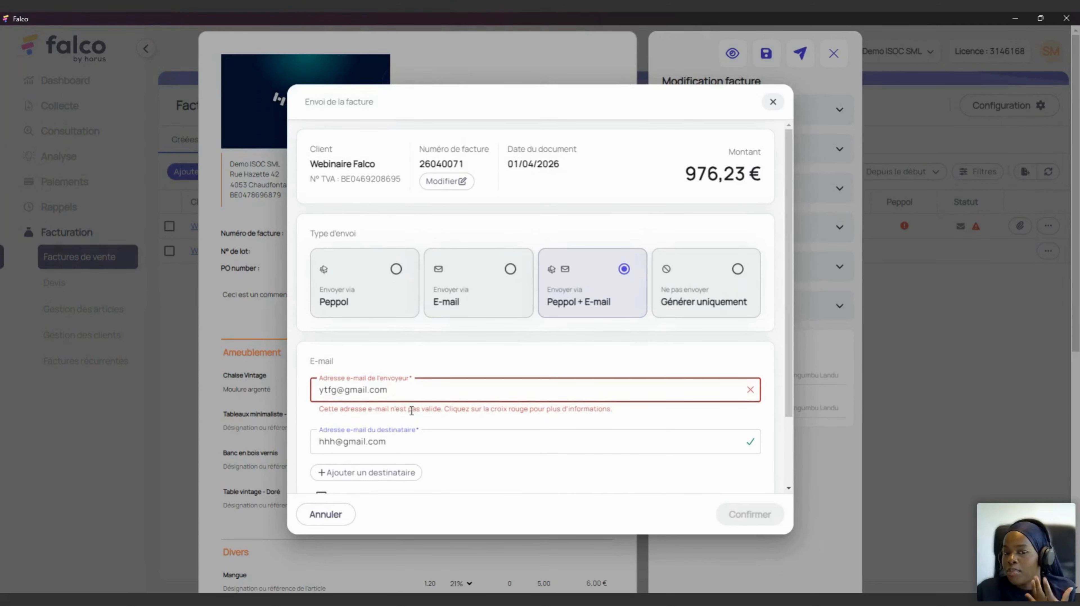
pyautogui.scroll(-1, 367, 313)
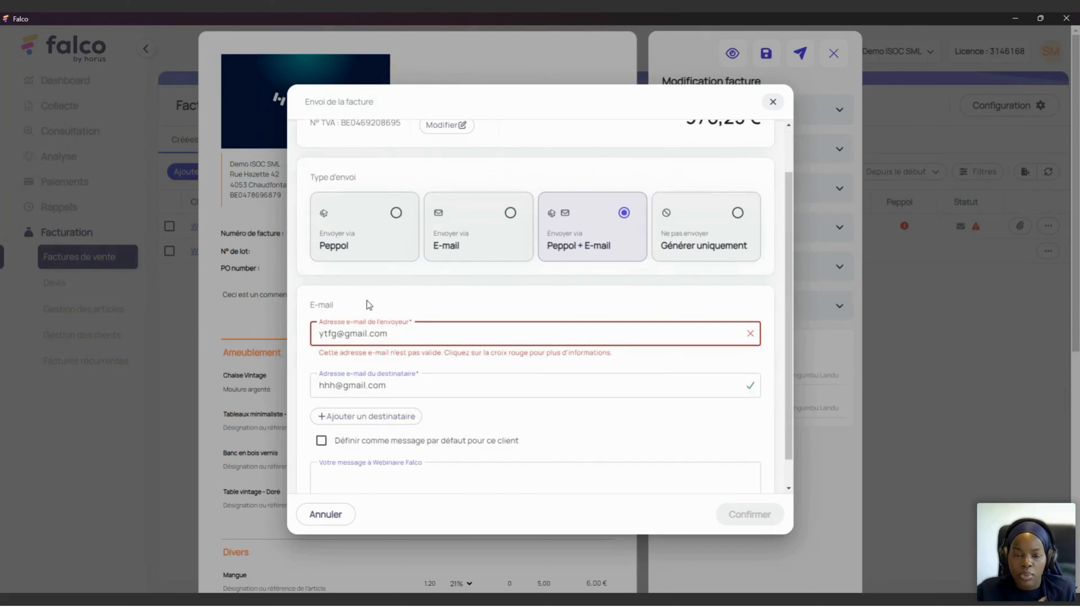
pyautogui.click(751, 338)
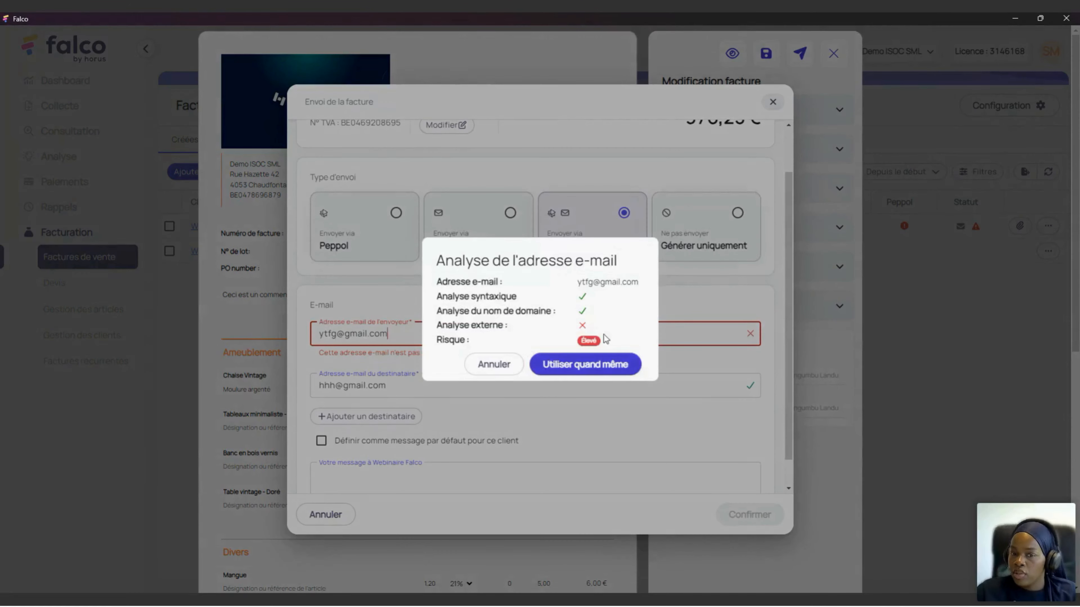
pyautogui.click(596, 371)
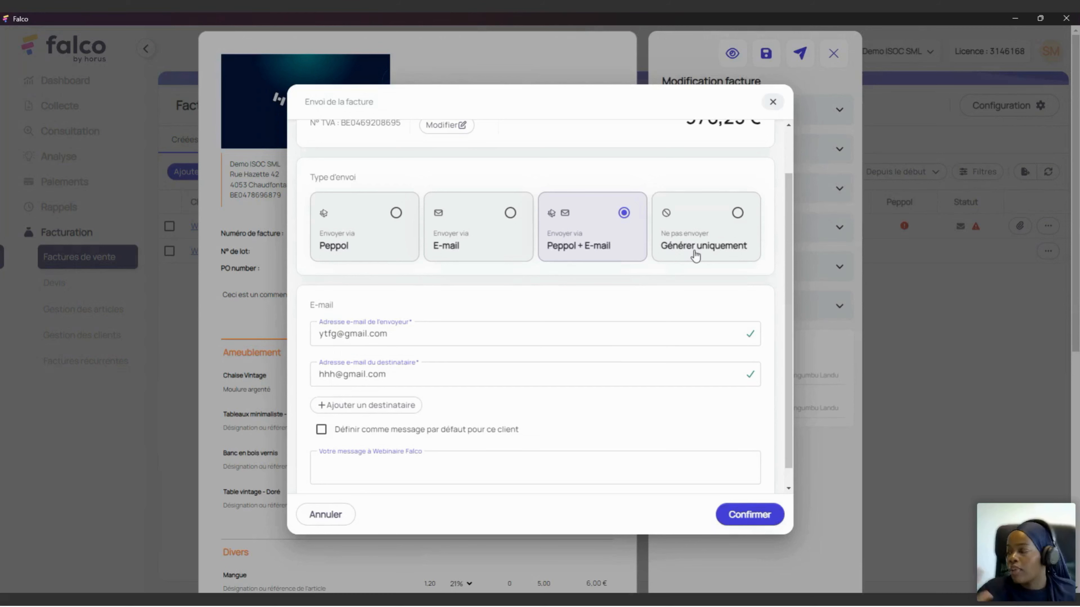
pyautogui.click(751, 514)
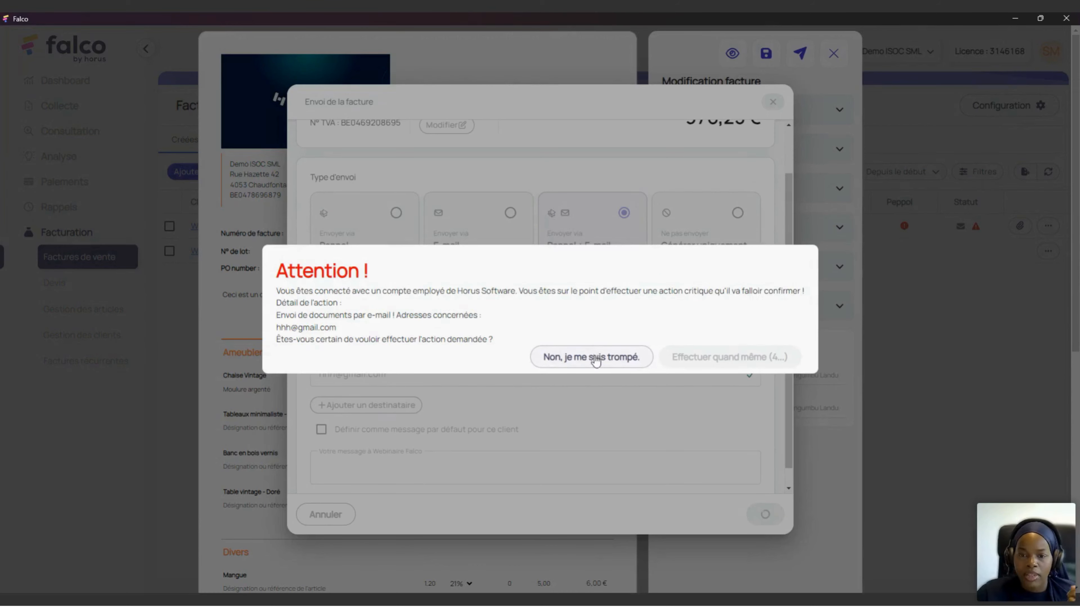
# Step: Cancel at the Attention warning and close the Envoi de la facture dialog unsent
pyautogui.click(577, 365)
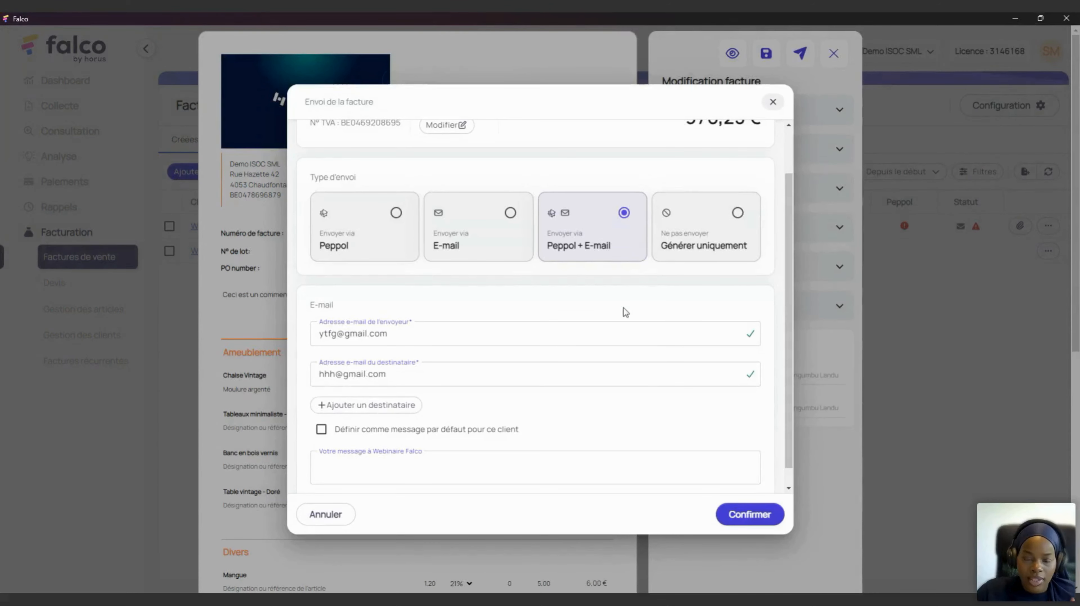
pyautogui.click(773, 102)
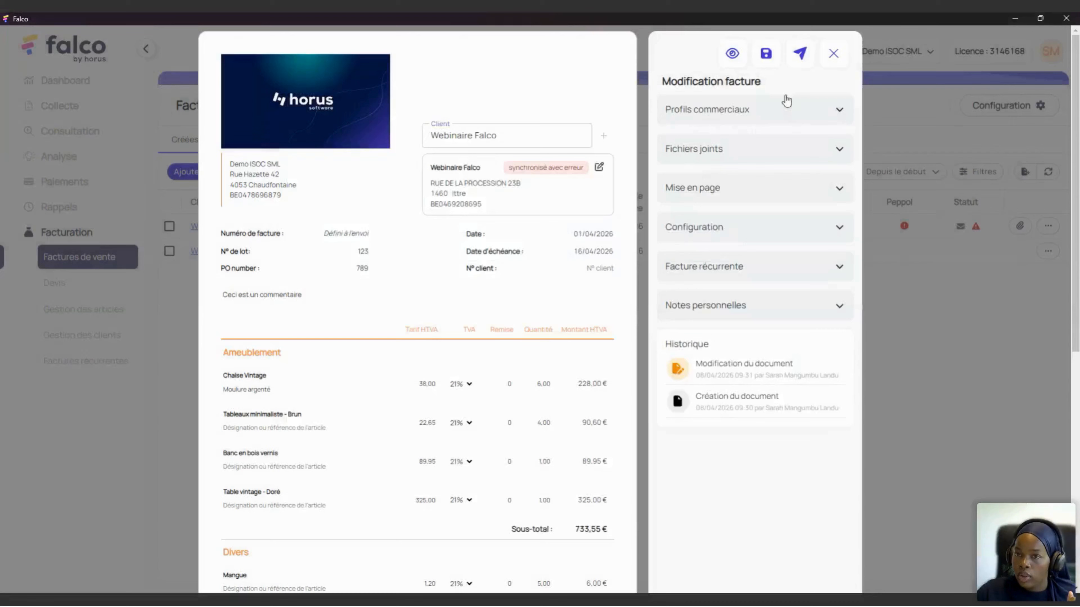
# Step: Save the edited invoice and check its Peppol and status indicators in the sales invoice list
pyautogui.click(768, 54)
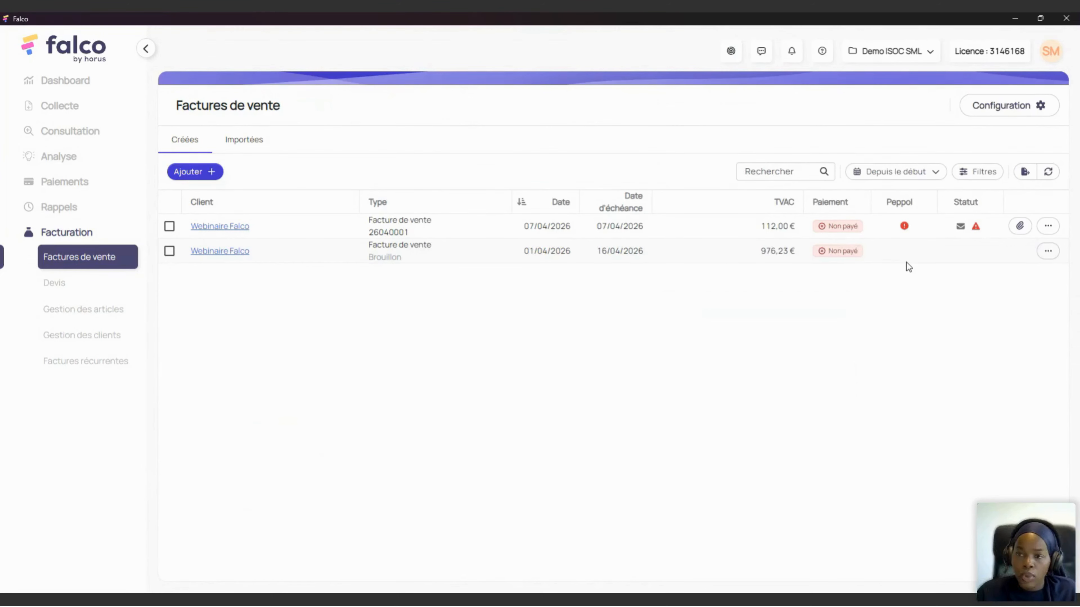
pyautogui.moveTo(898, 228)
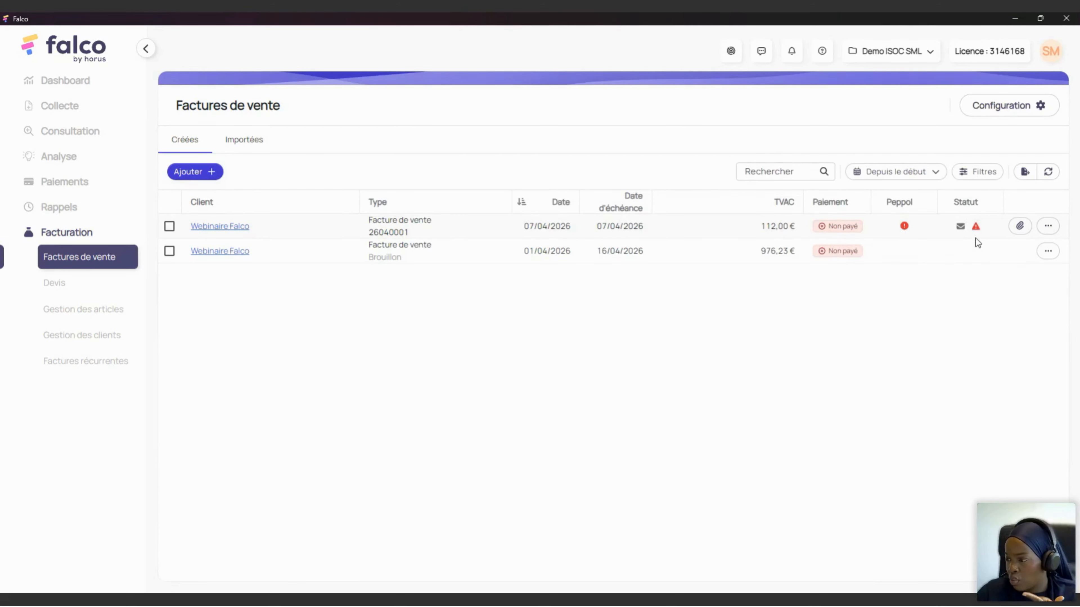
pyautogui.moveTo(965, 226)
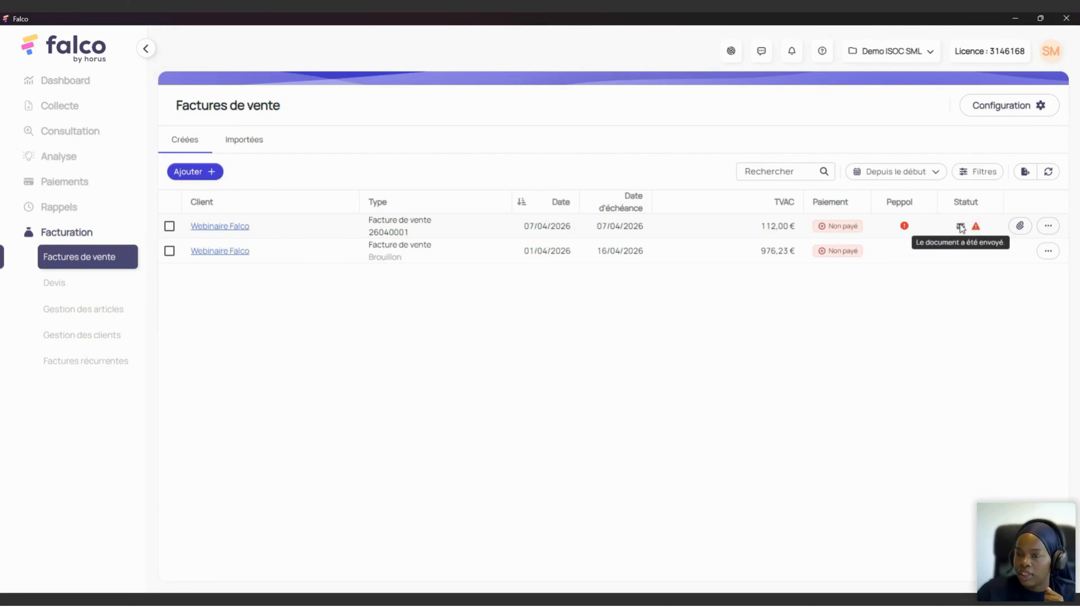